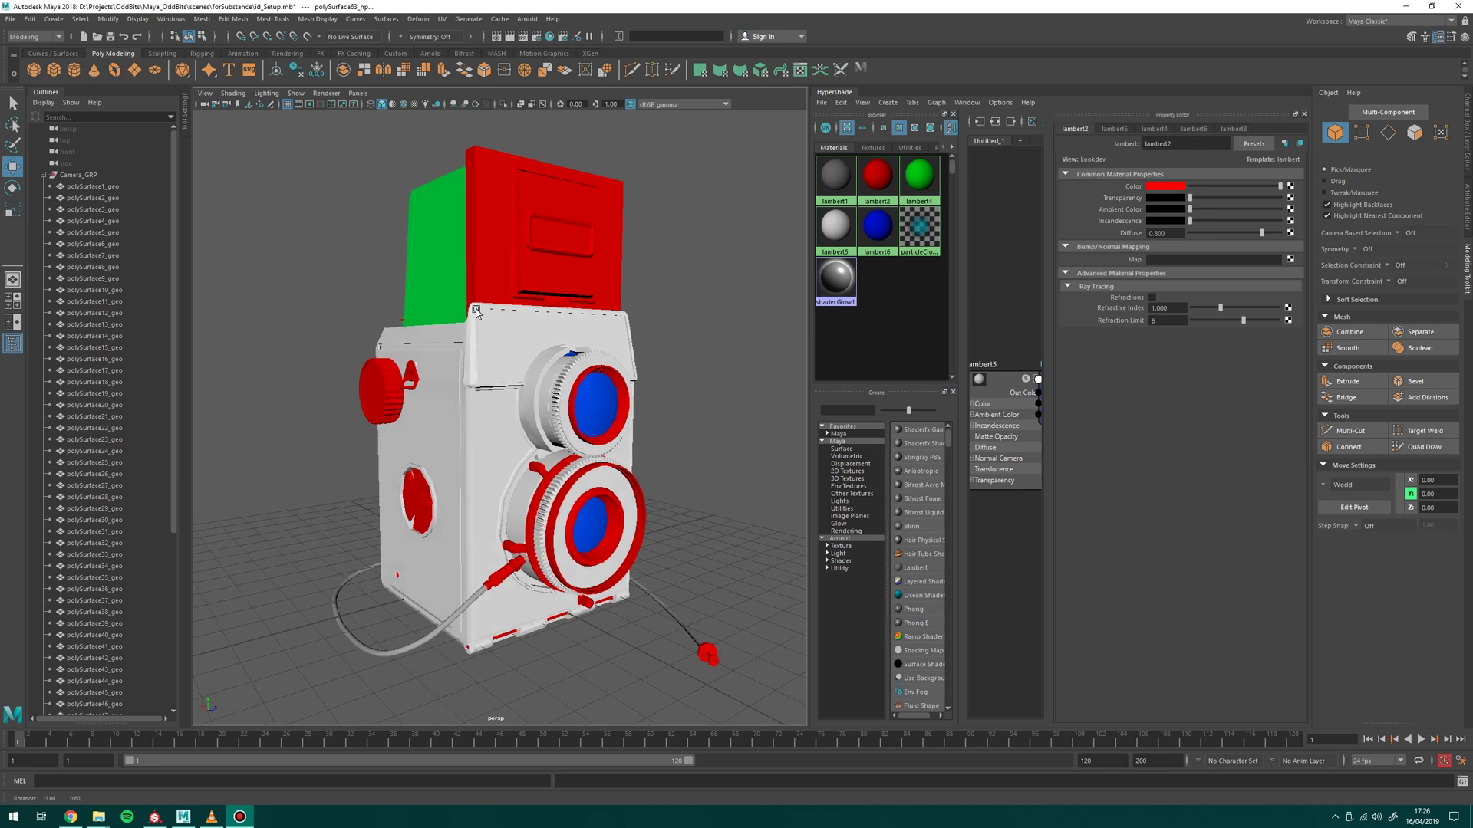
alt+drag(736, 311, 504, 282)
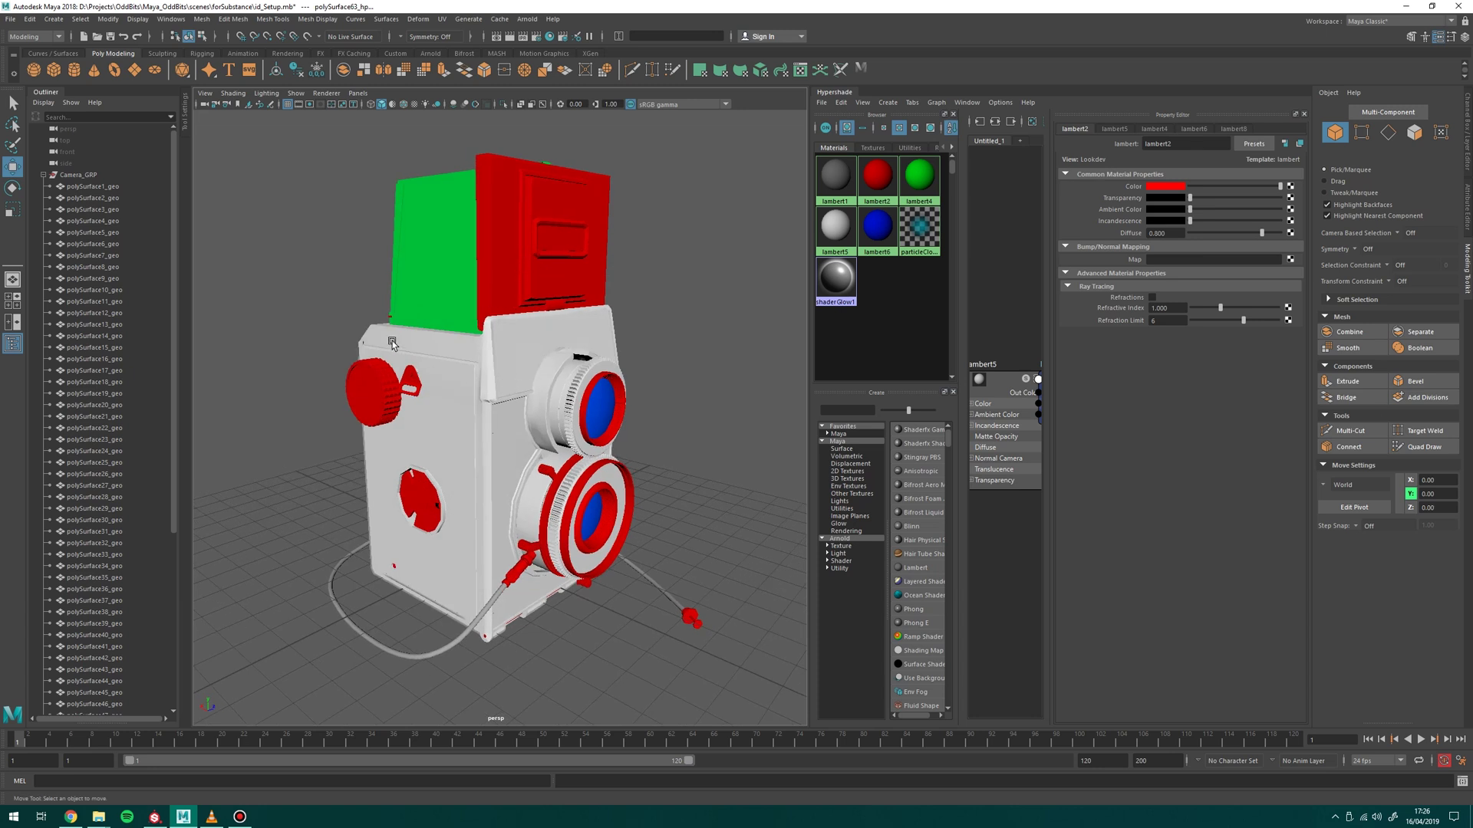
alt+drag(391, 341, 611, 407)
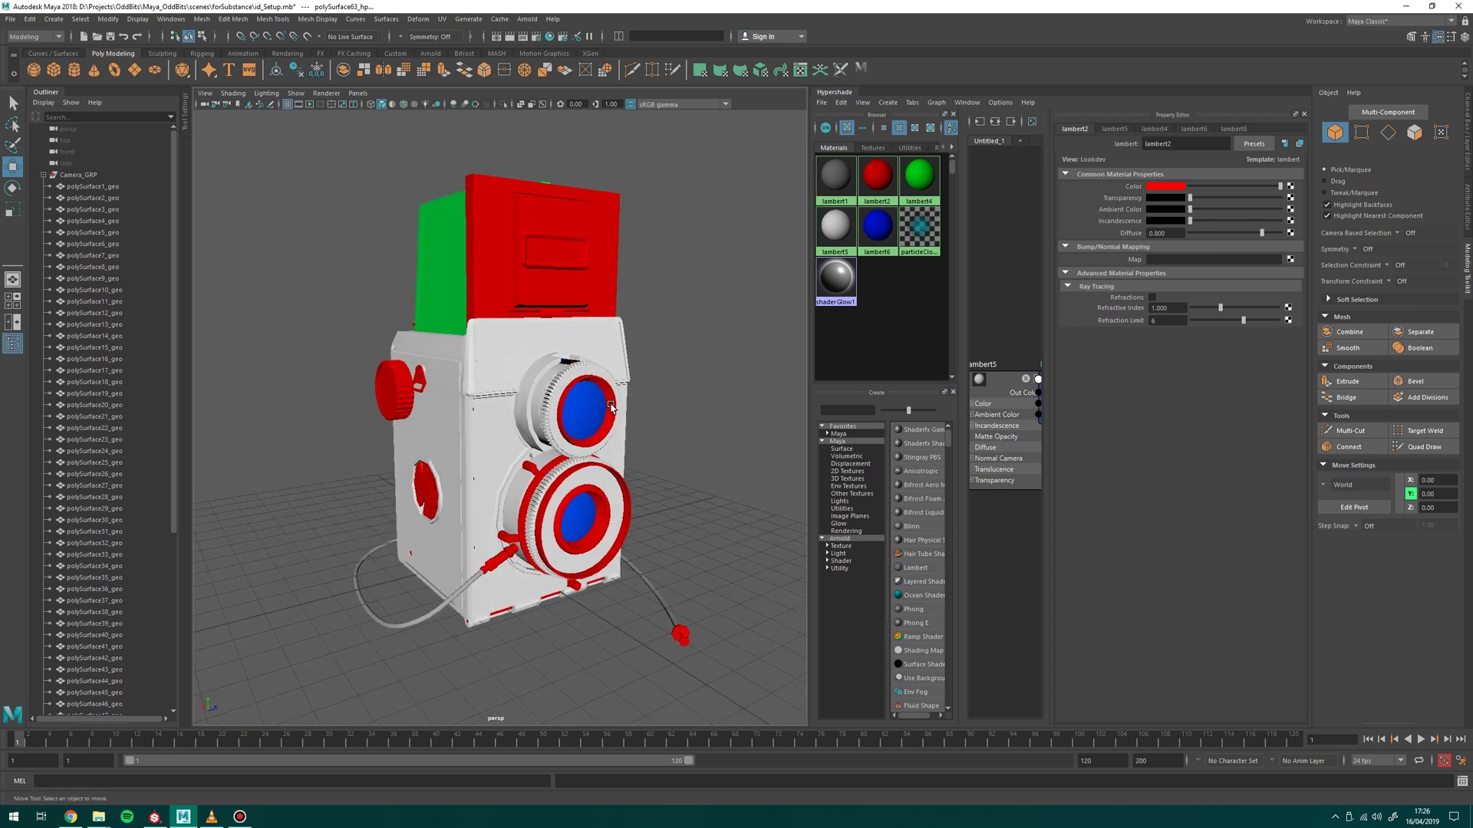
alt+right_drag(399, 515, 421, 518)
alt+middle_drag(420, 518, 458, 477)
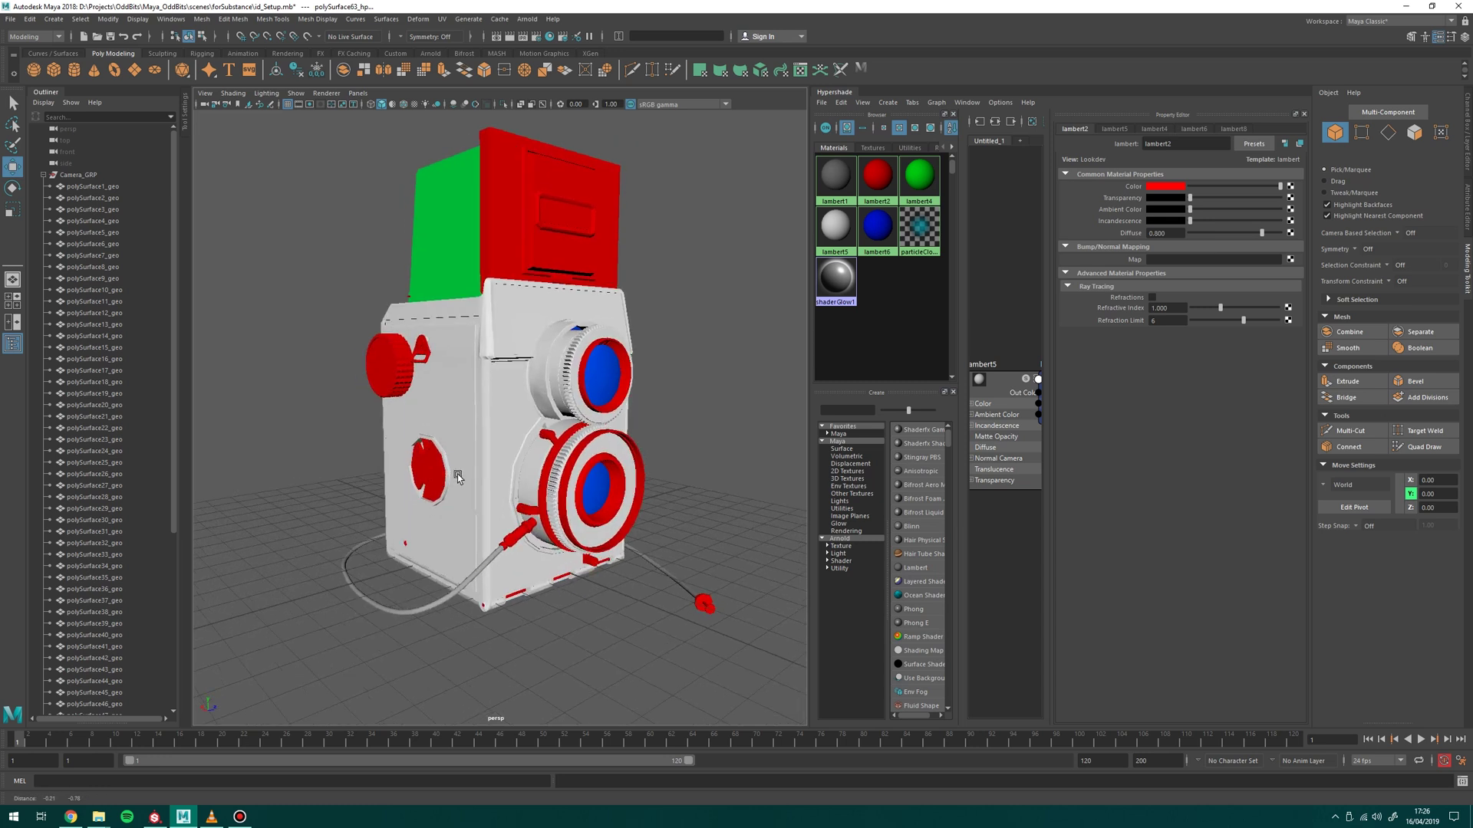
alt+drag(458, 477, 419, 634)
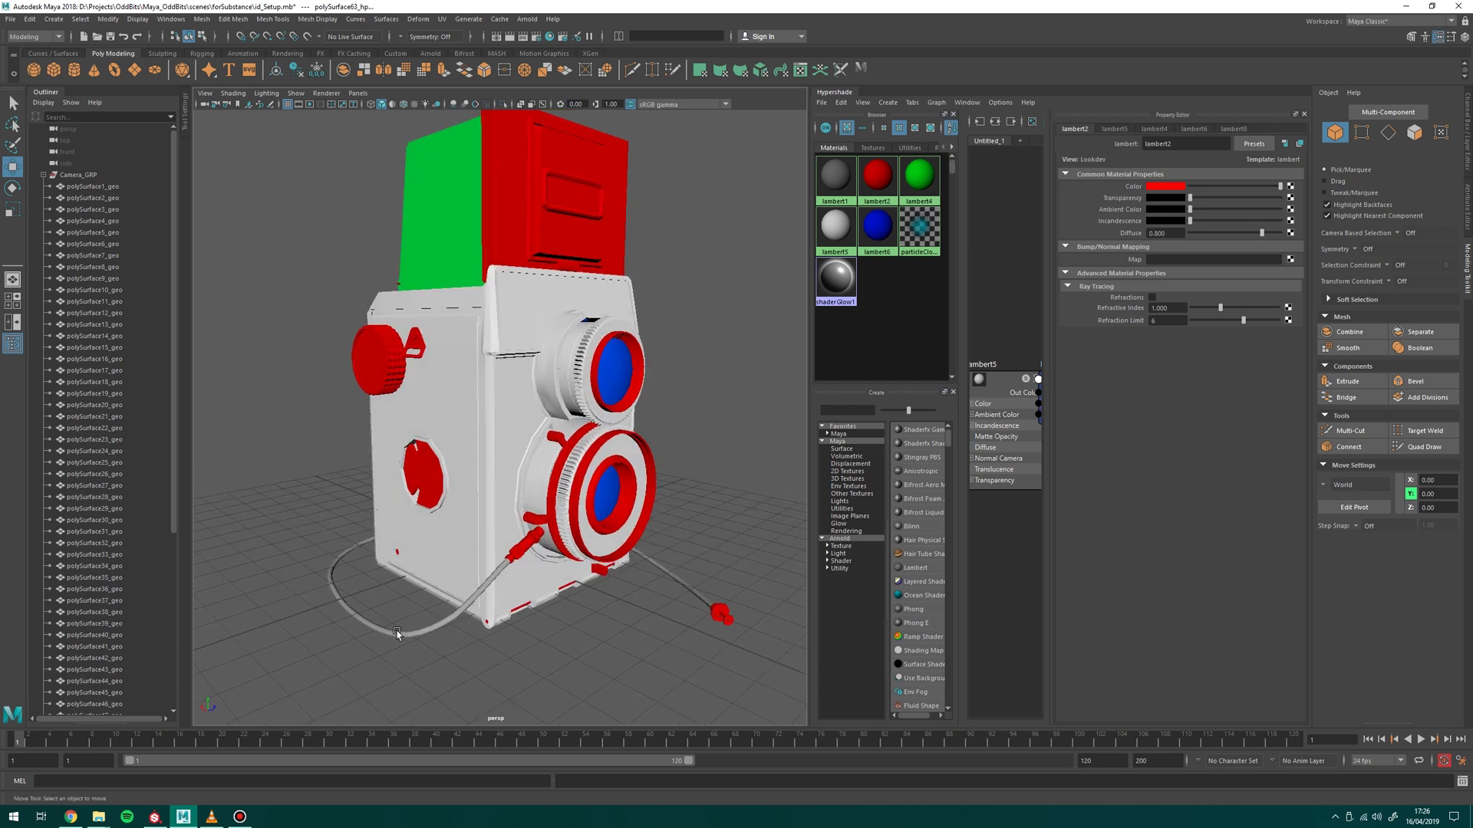
Assign a new Lambert material to the thin cable looping around the camera model.
click(397, 632)
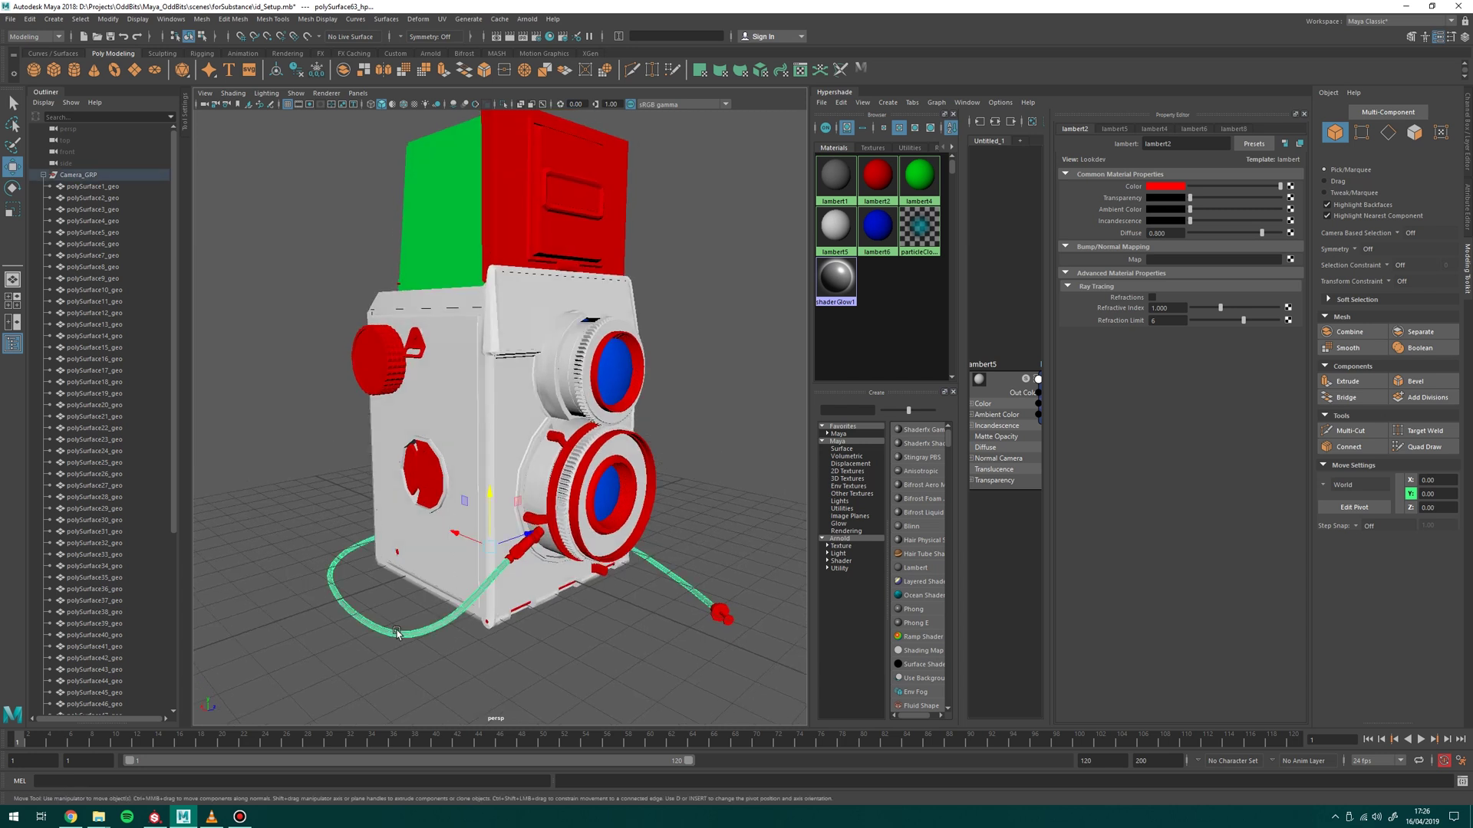
right_click(397, 632)
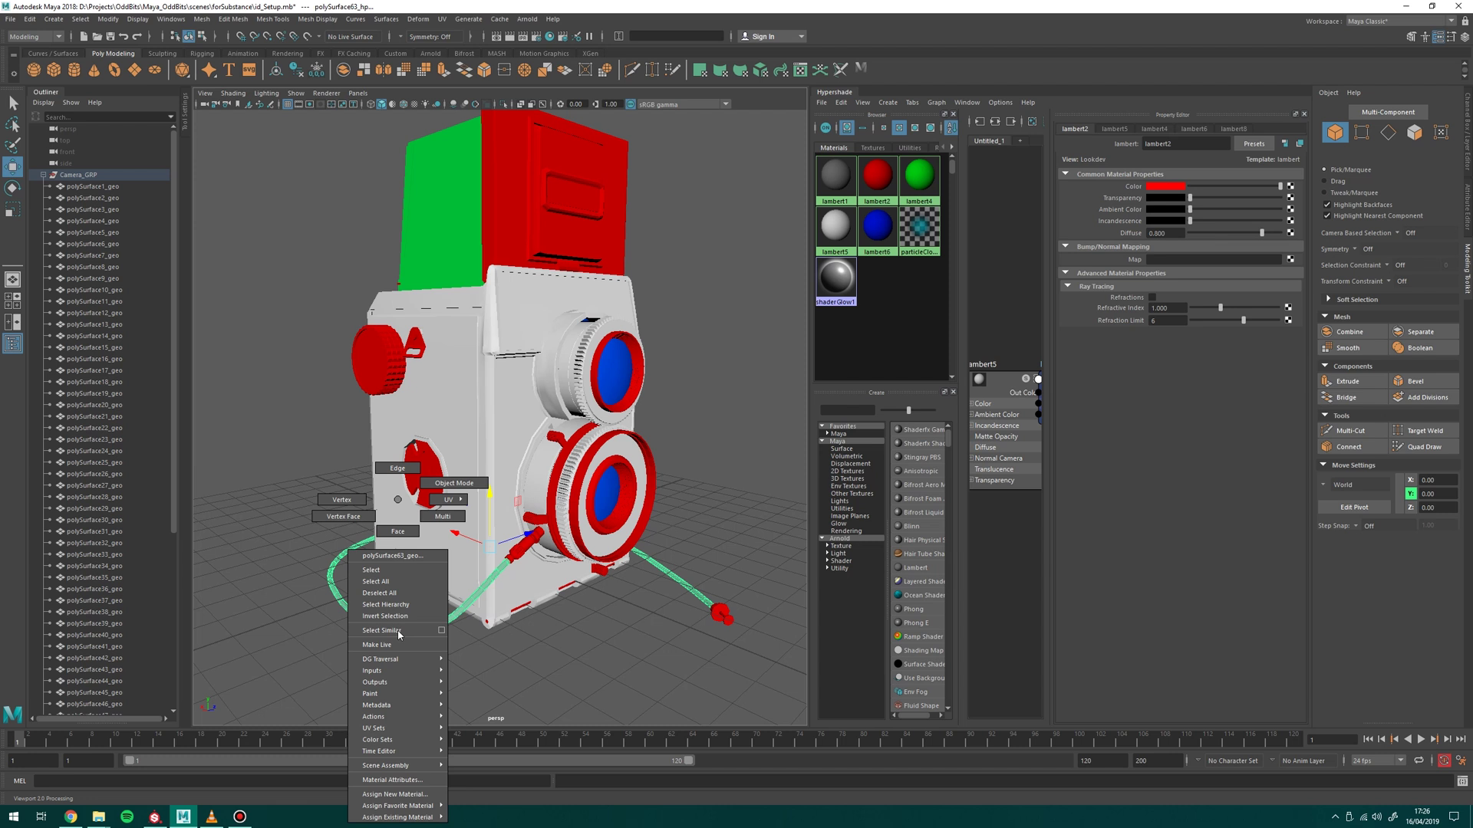
click(430, 803)
click(593, 345)
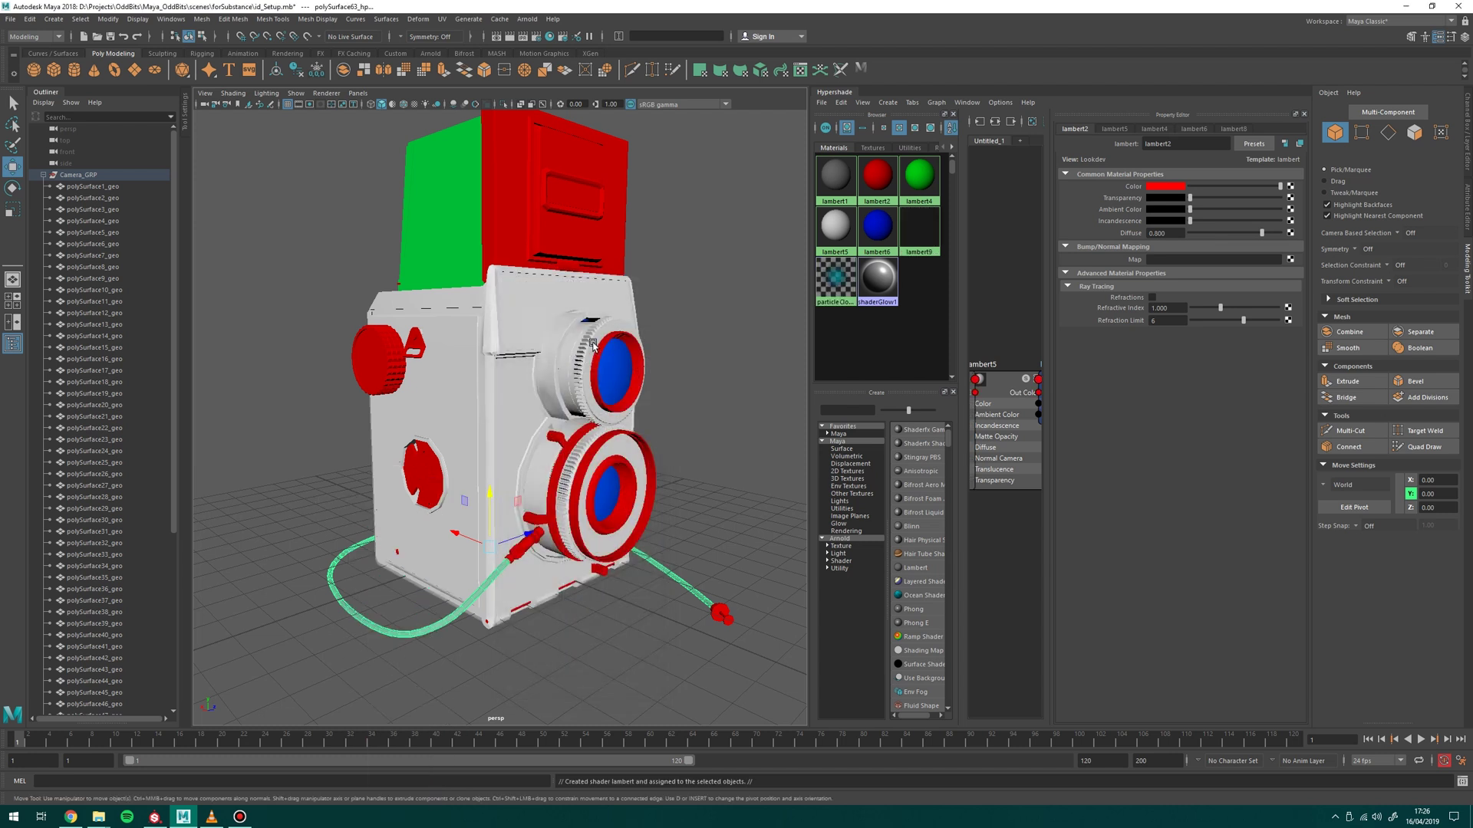
Open the cable's new Lambert material and set its colour to magenta.
double_click(915, 243)
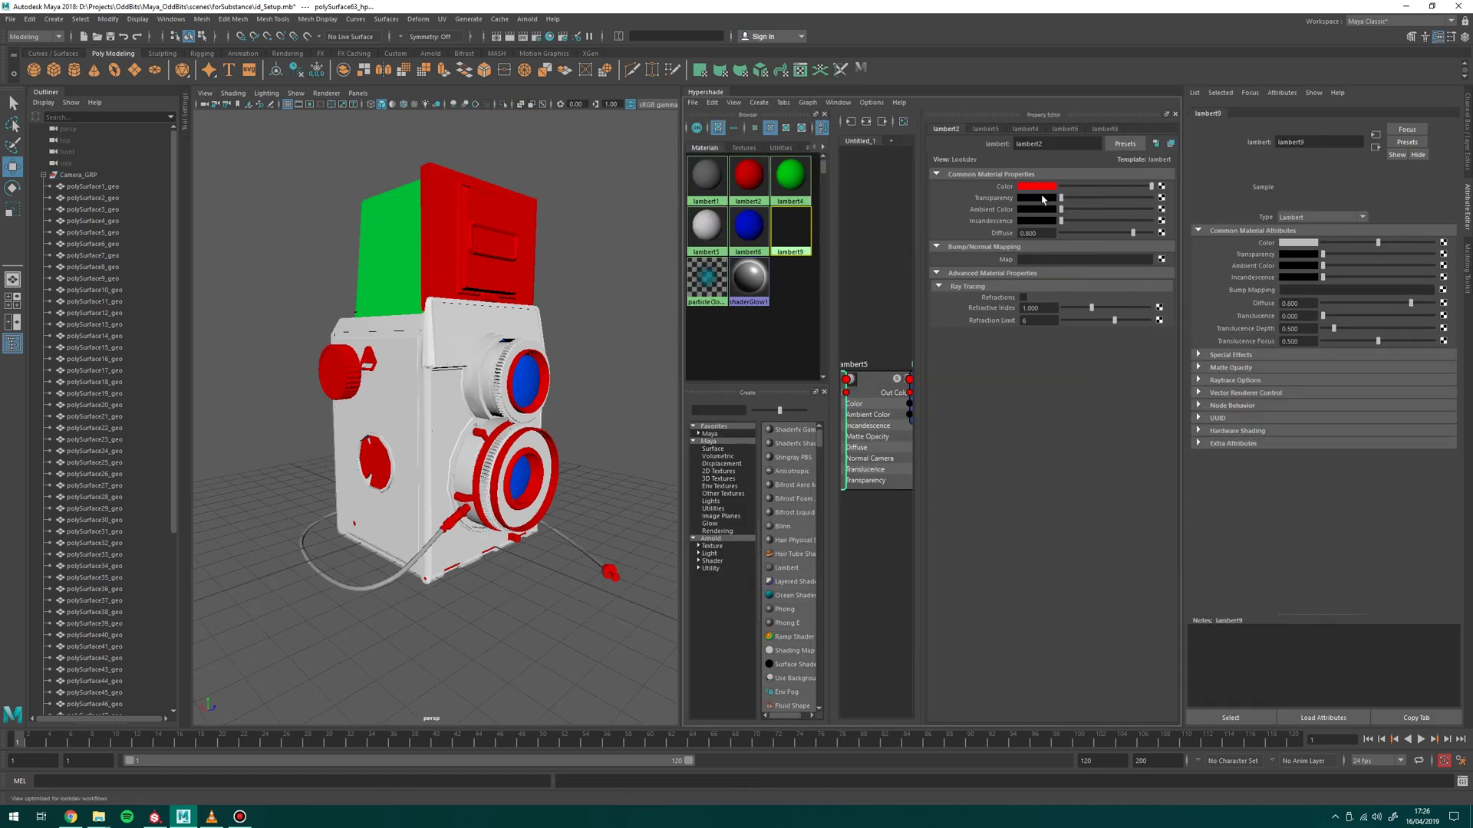
click(1040, 187)
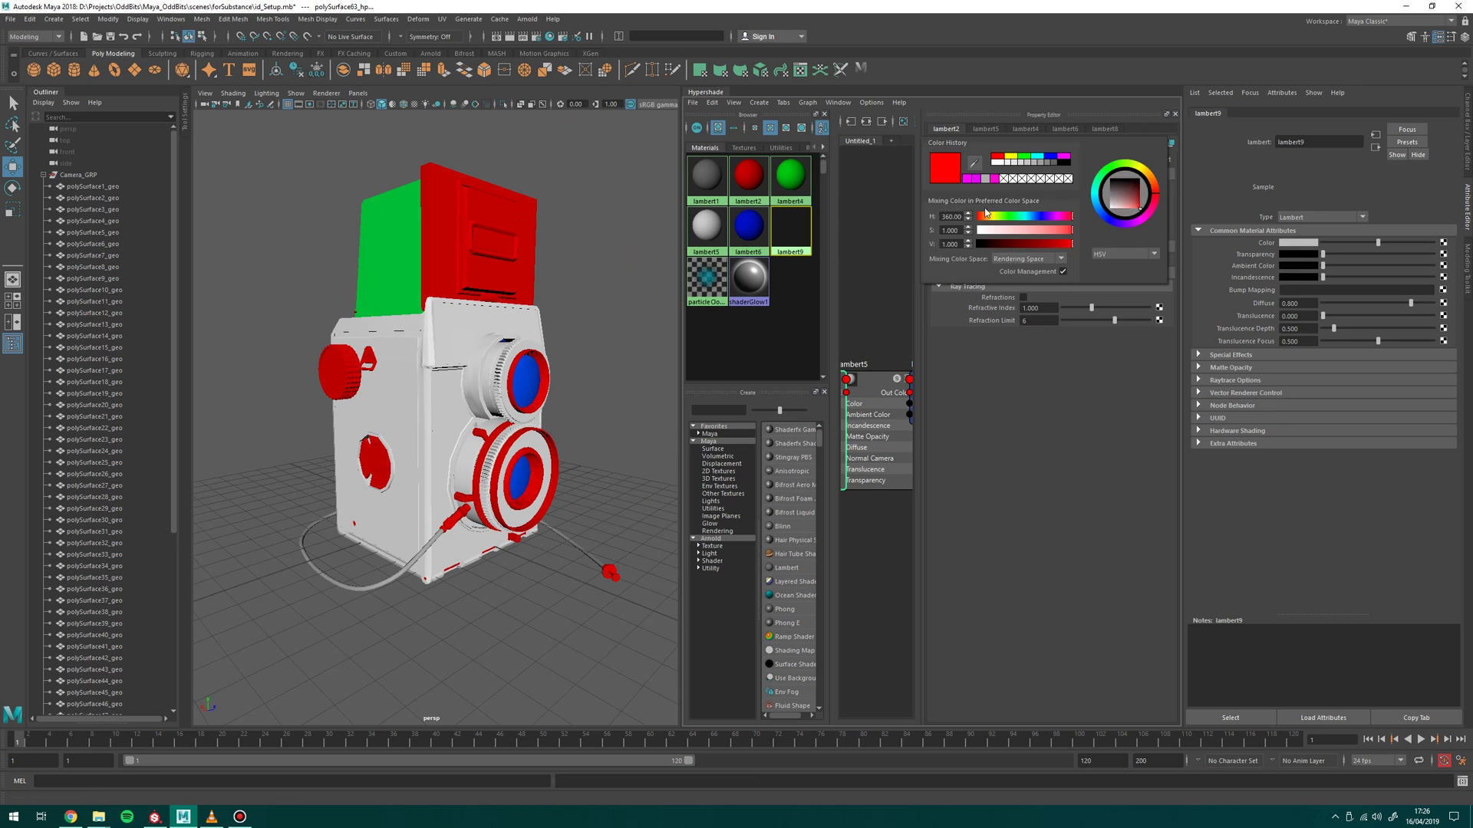
click(1299, 244)
click(613, 313)
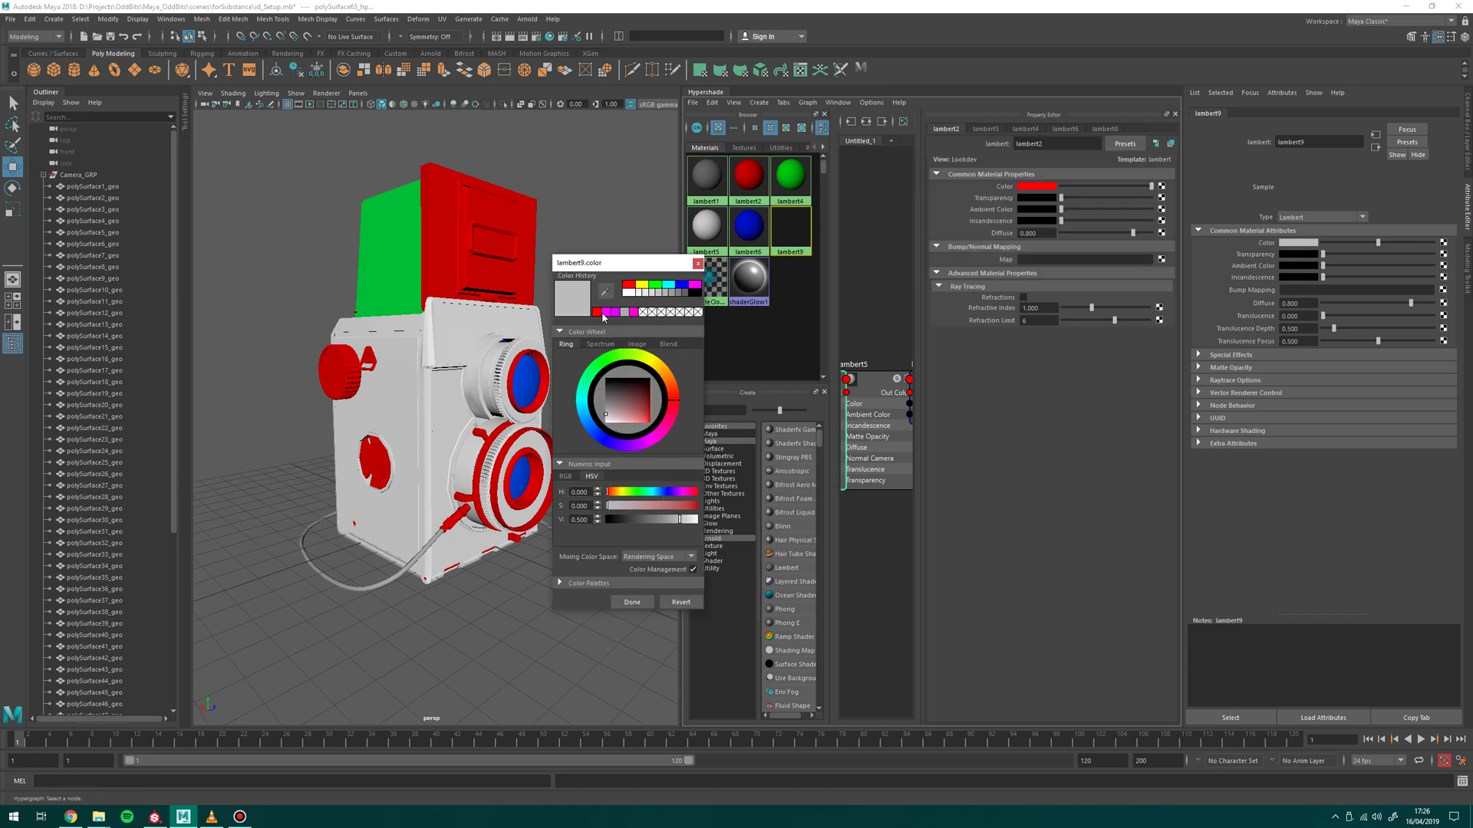
click(632, 603)
alt+drag(583, 444, 574, 480)
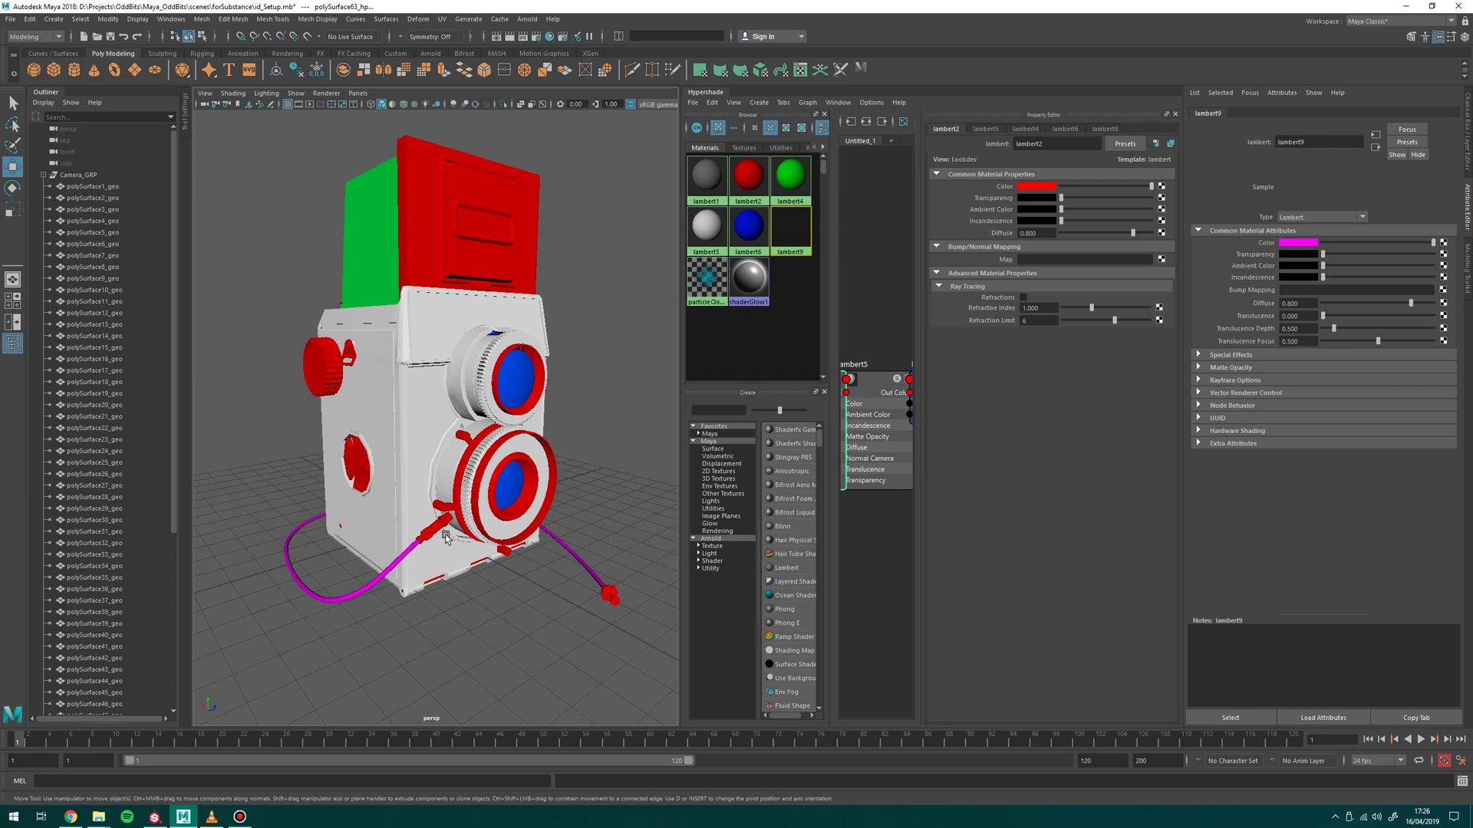
alt+drag(421, 463, 453, 221)
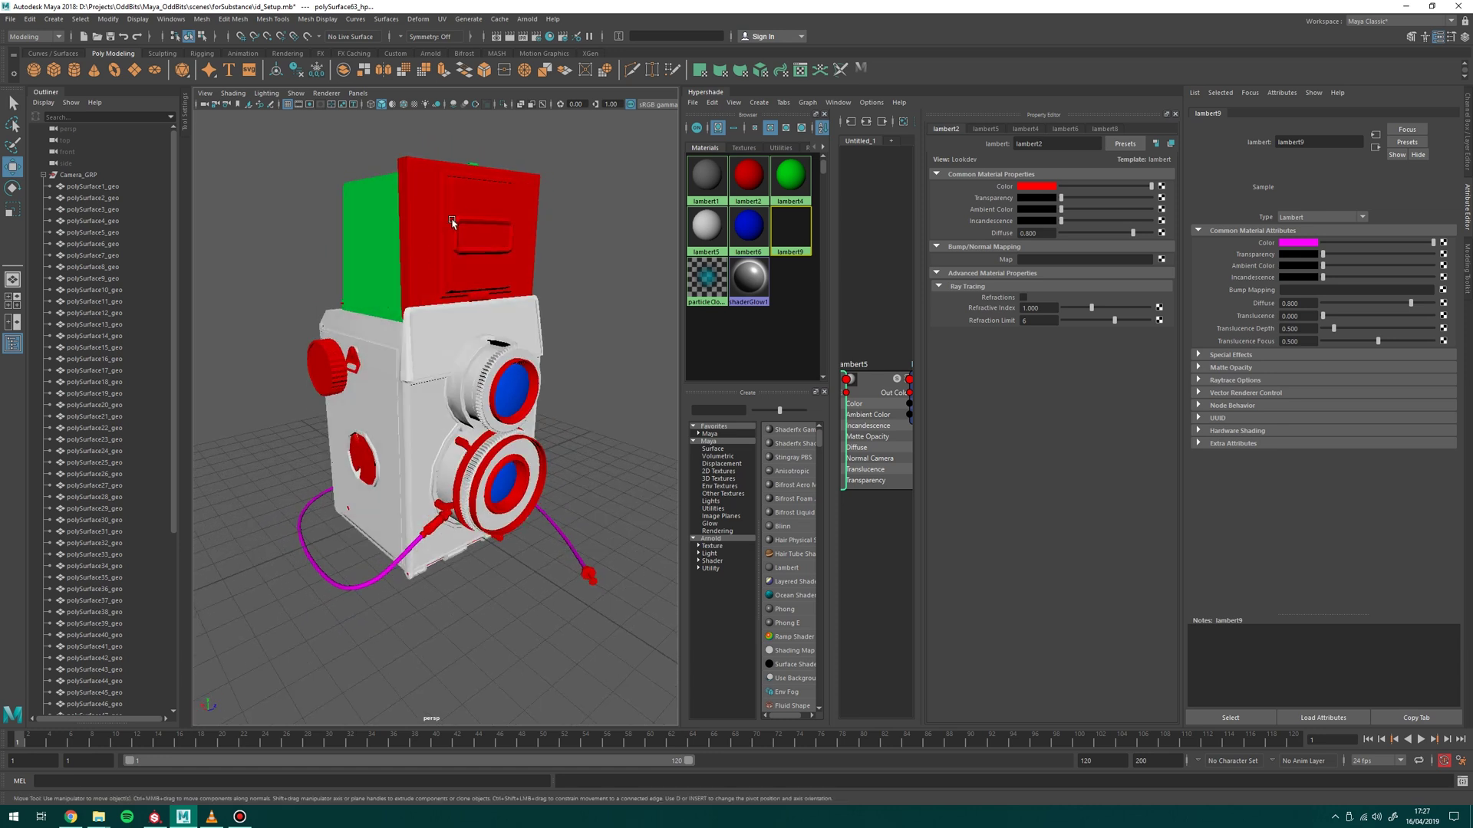
scroll(420, 401, up, 3)
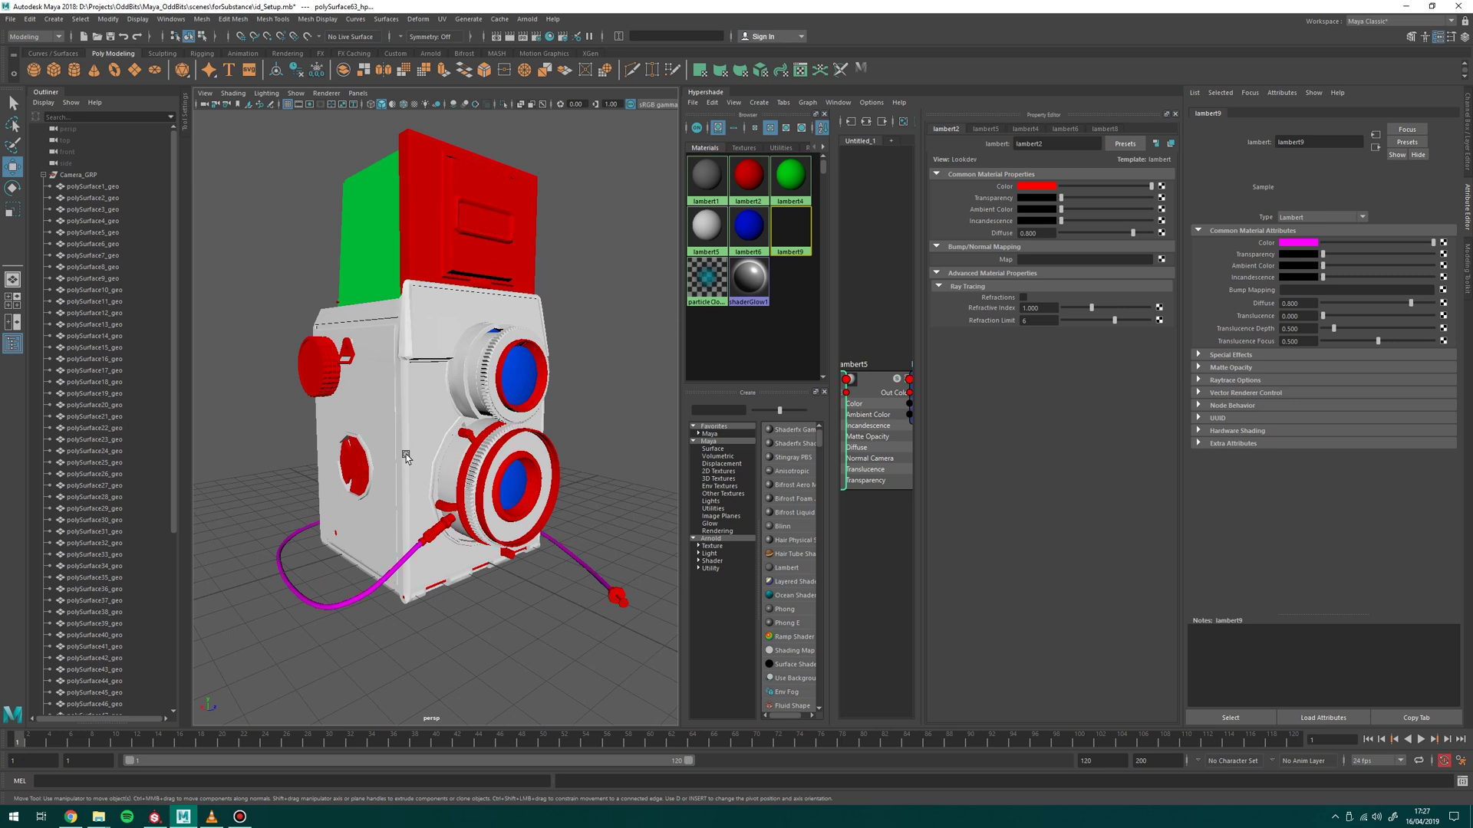
scroll(458, 468, down, 3)
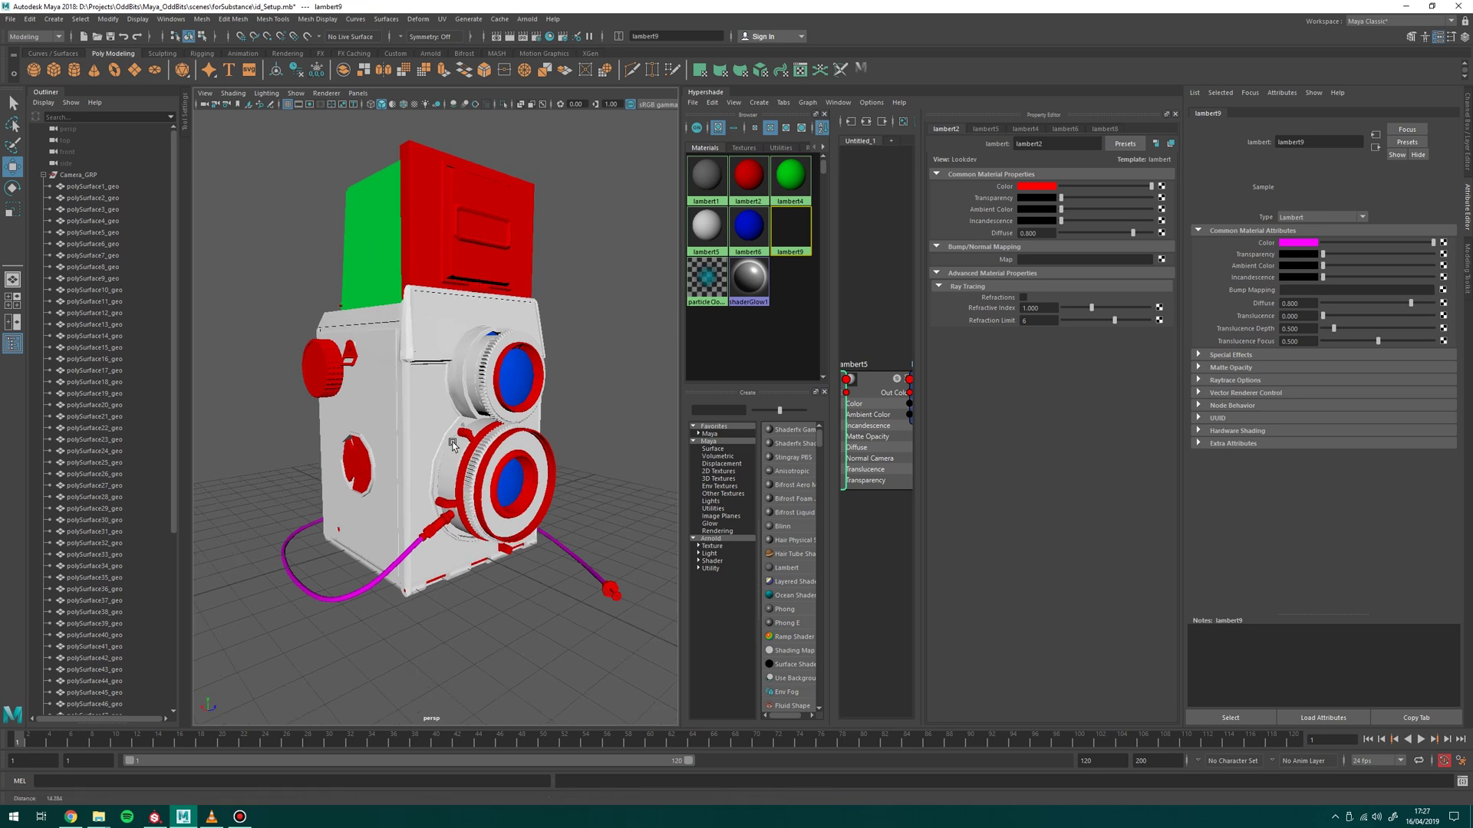
alt+drag(465, 464, 581, 456)
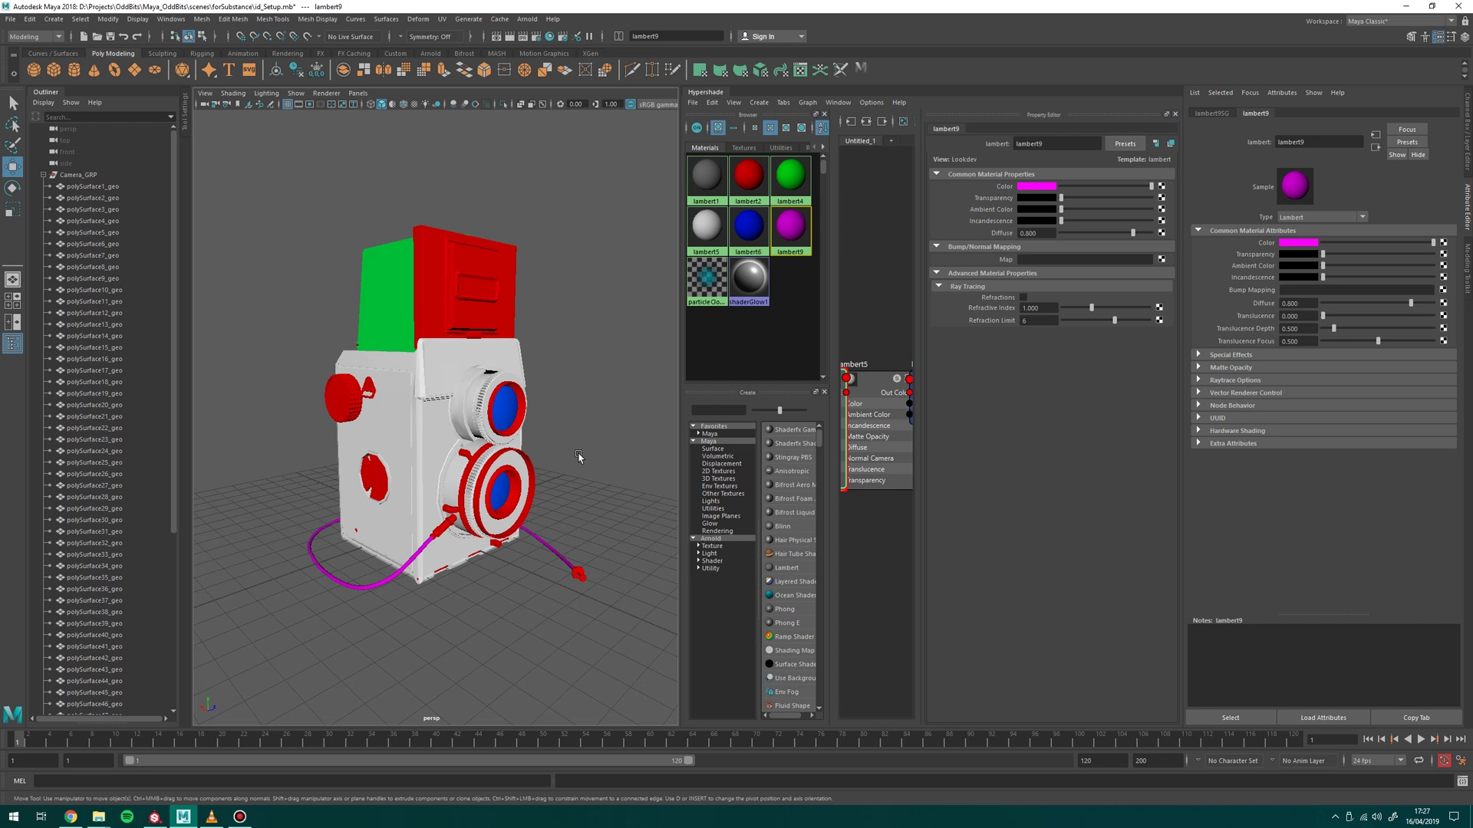
Select all of the camera's geometry and export the selection as an FBX file named Camera_Id in the forSubstance folder.
mouse_move(253, 181)
mouse_down()
mouse_move(505, 464)
mouse_move(605, 610)
mouse_up()
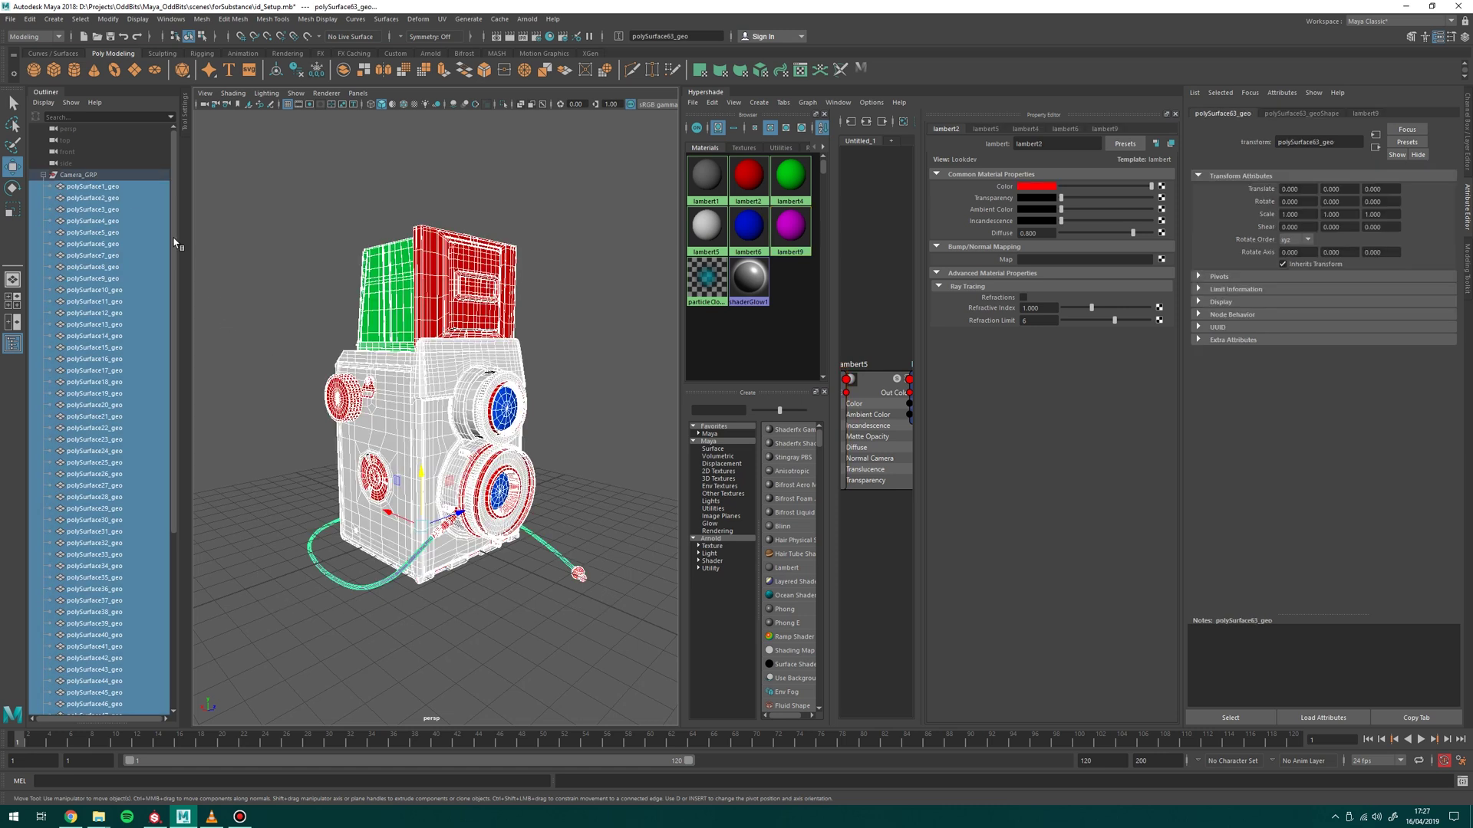
scroll(85, 191, down, 3)
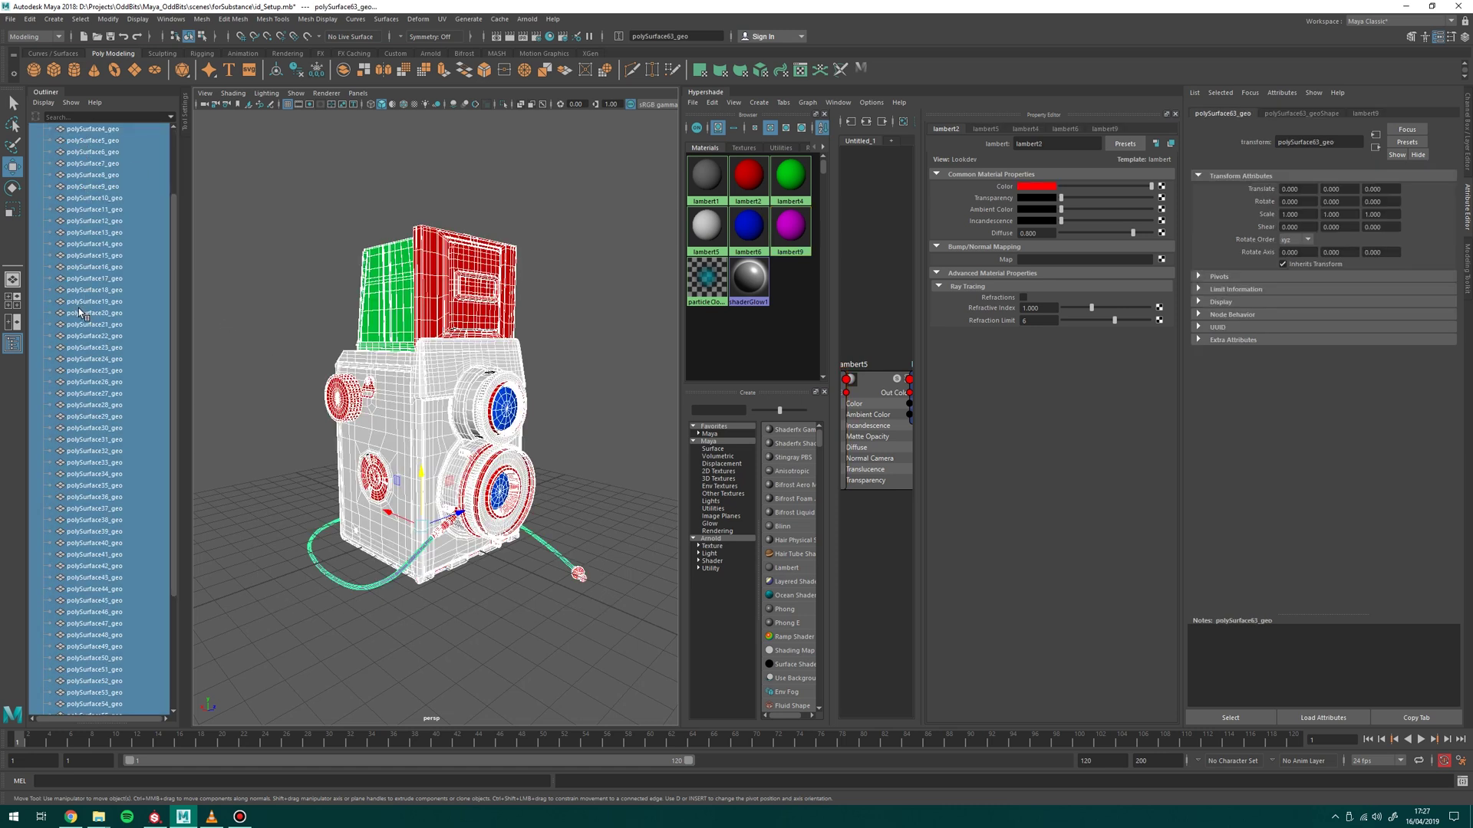
scroll(85, 191, up, 3)
scroll(112, 190, down, 3)
scroll(111, 190, up, 3)
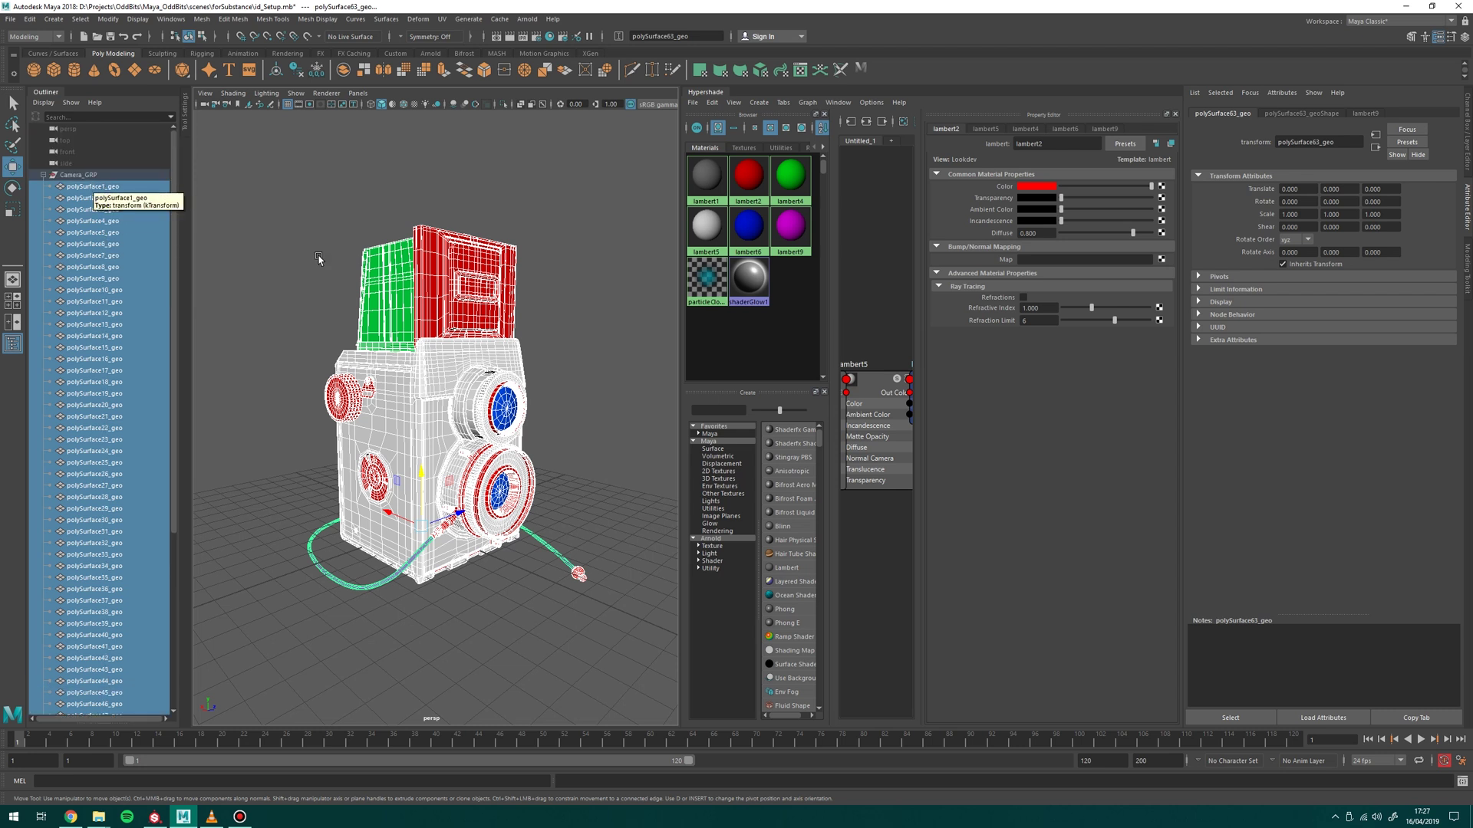
click(17, 19)
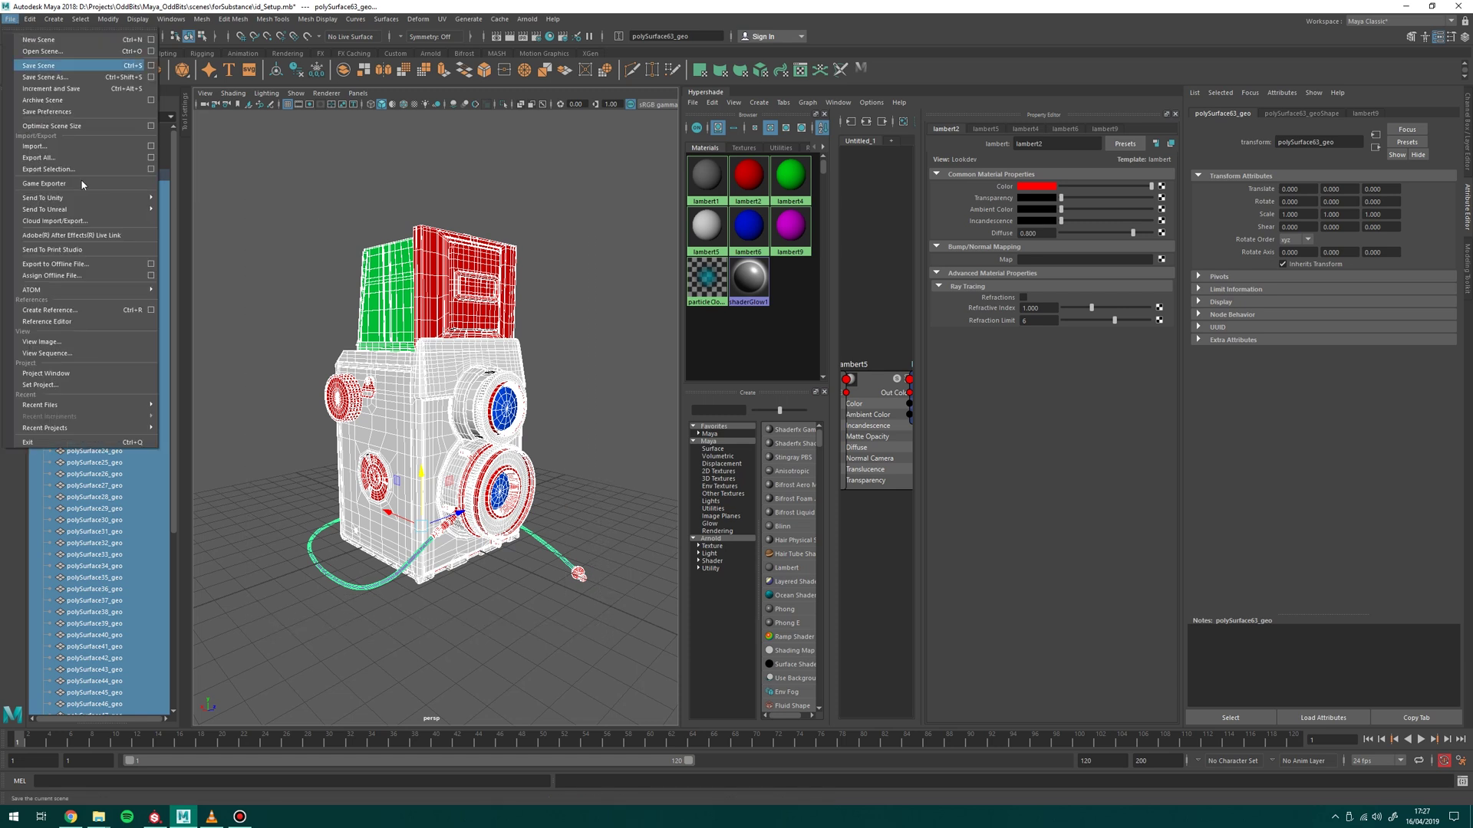
click(38, 165)
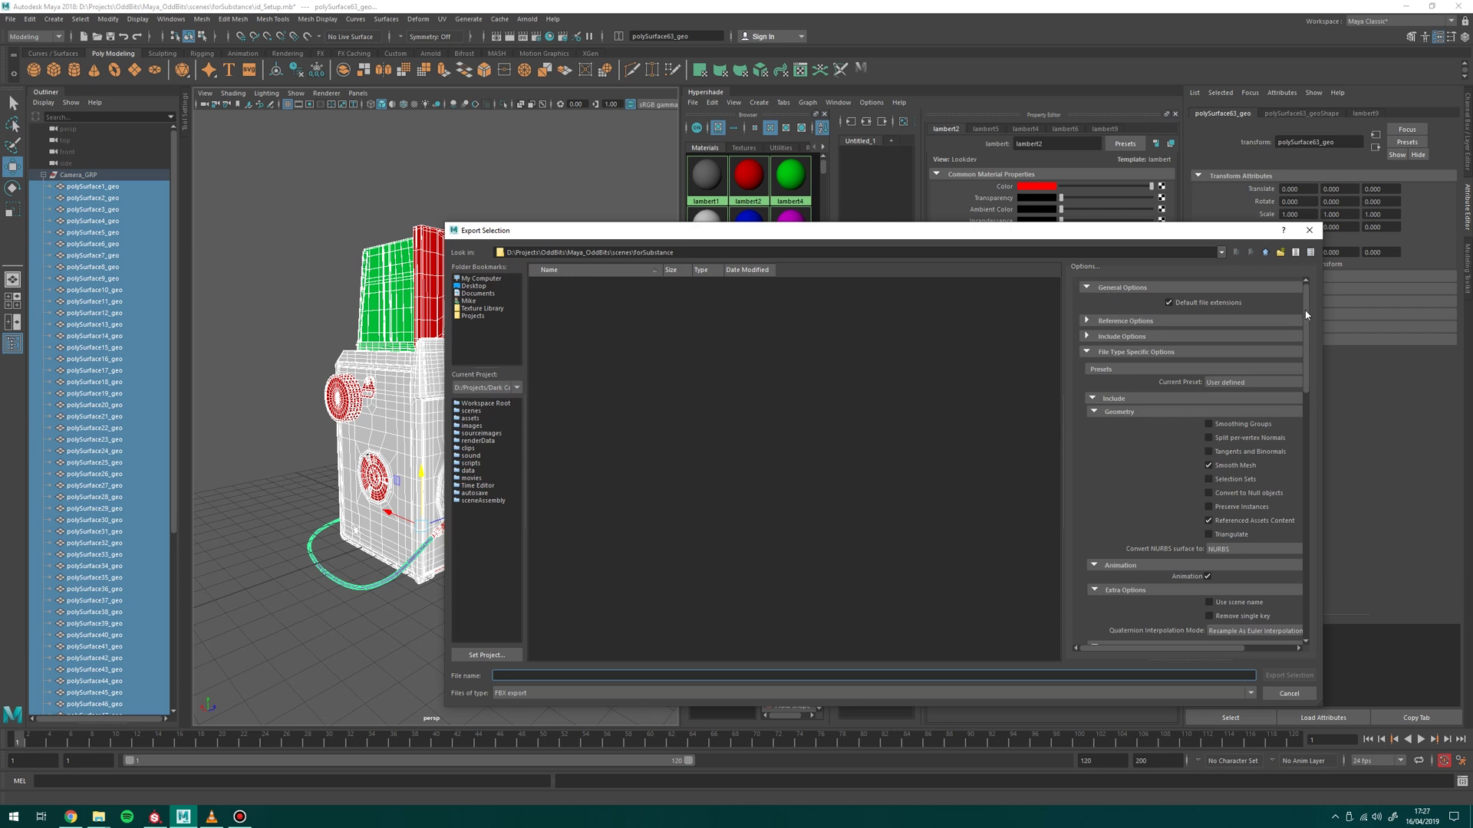
drag(1306, 306, 1323, 536)
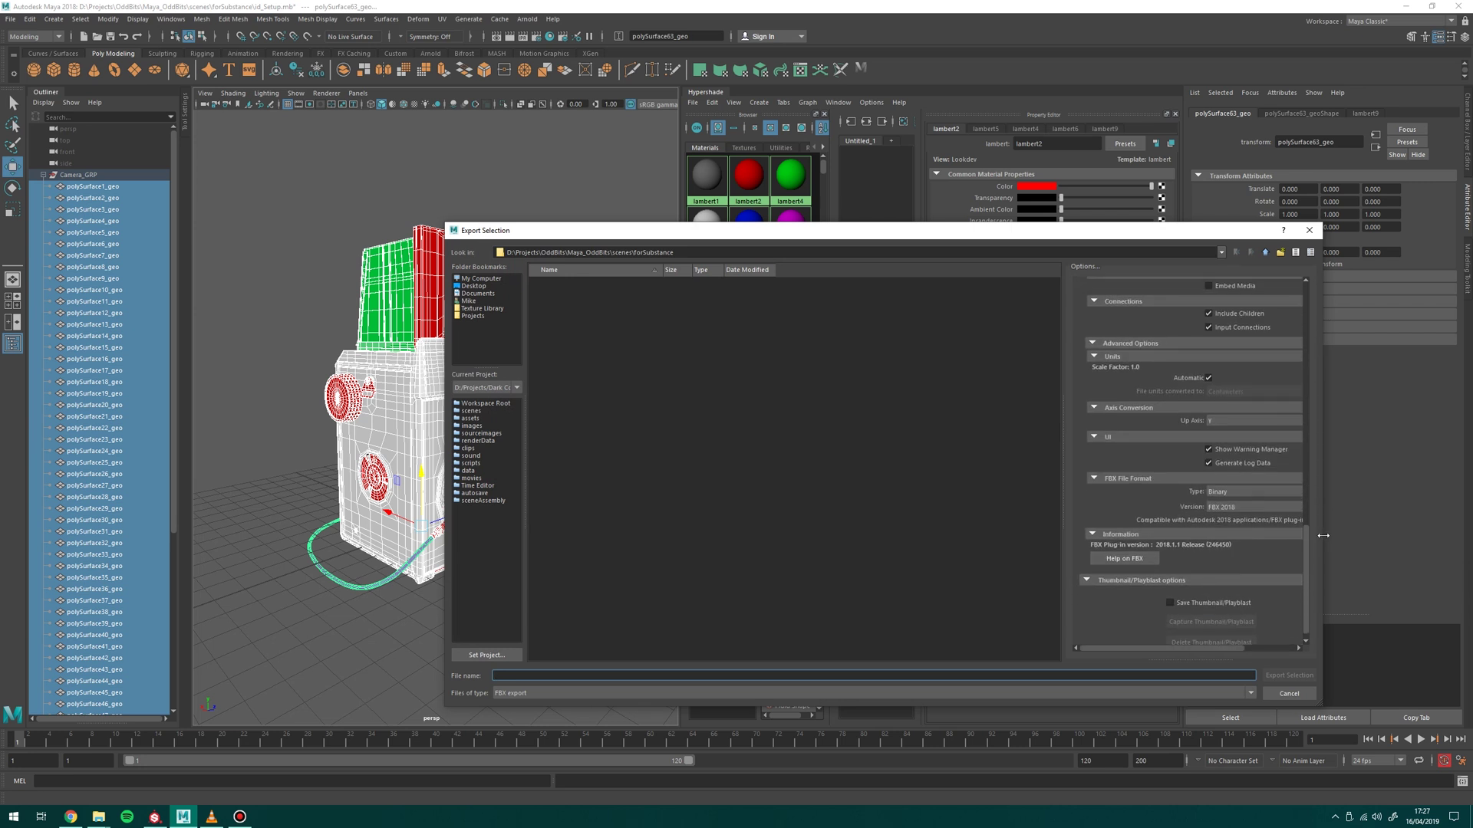
click(1229, 508)
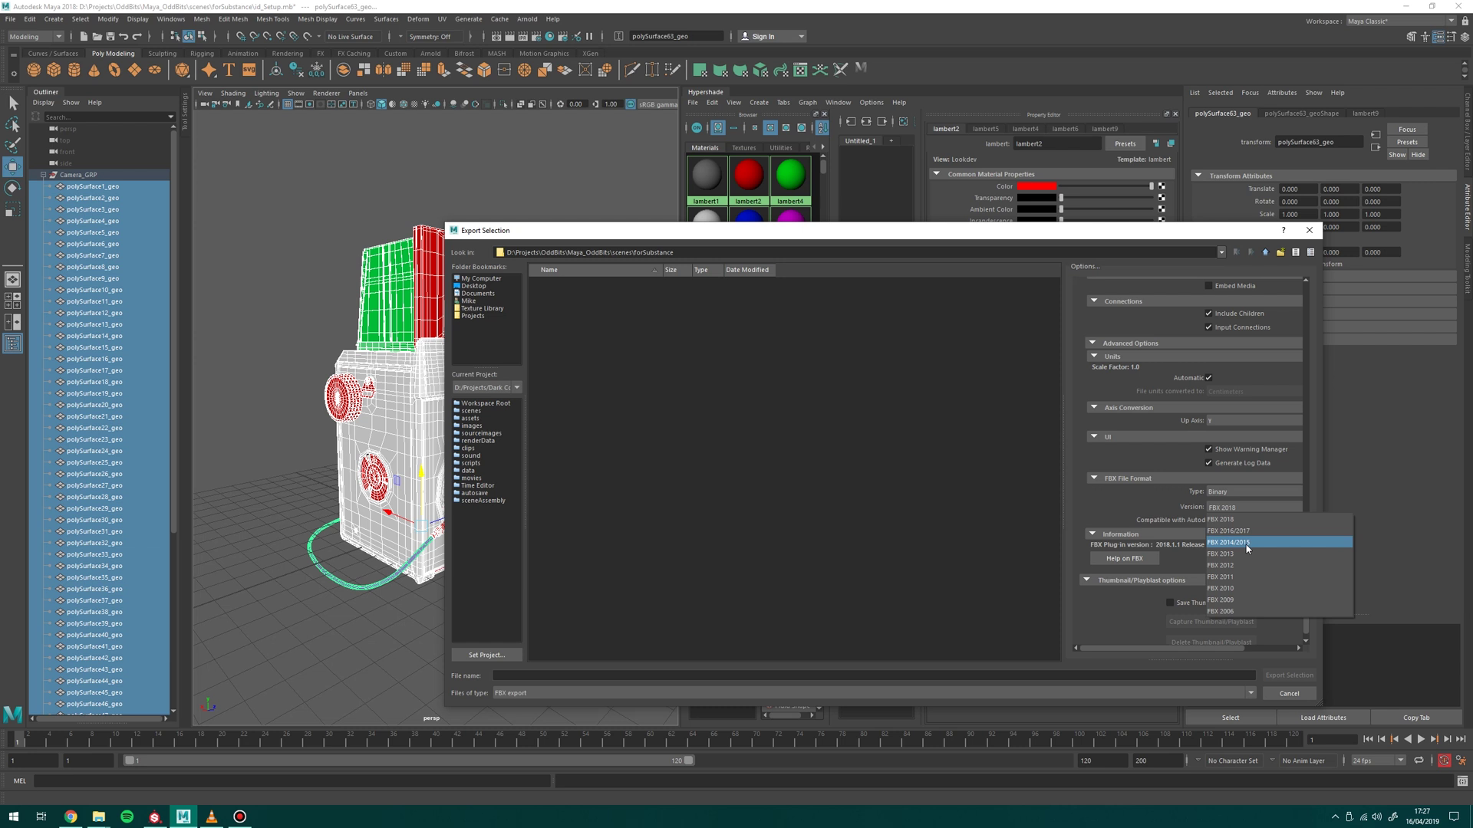
click(853, 481)
click(512, 676)
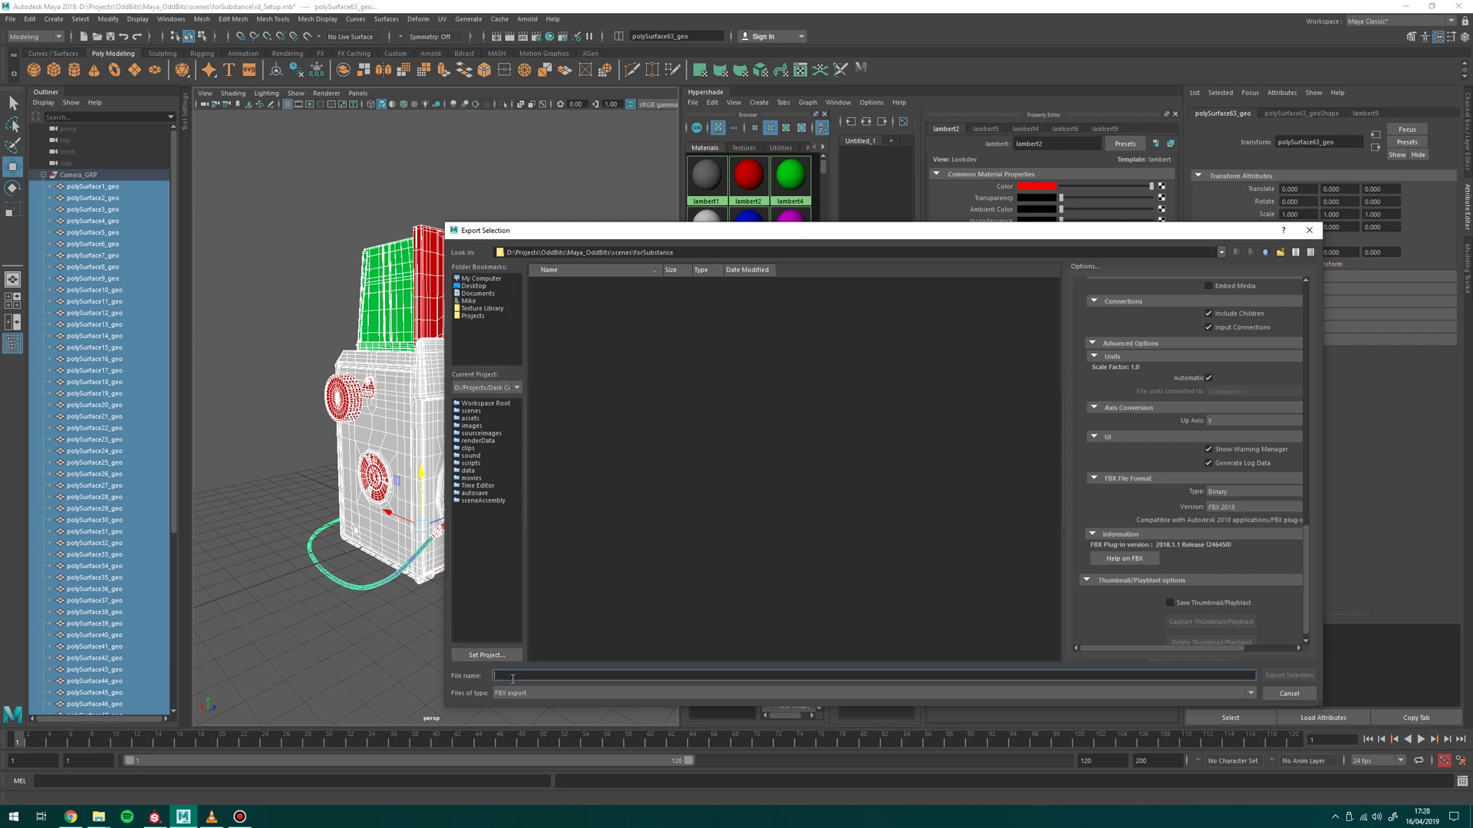
text(c)
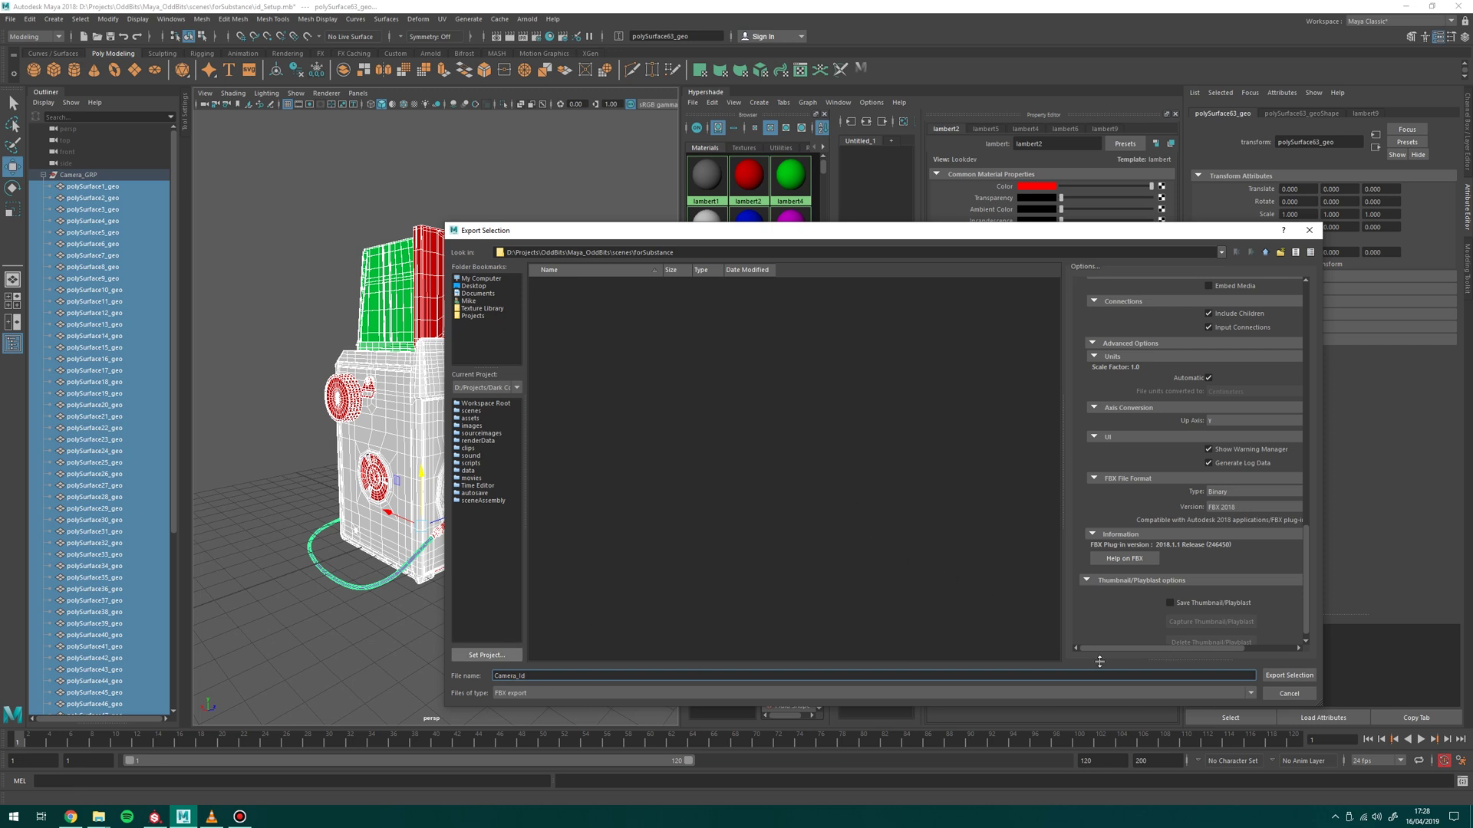
click(1289, 675)
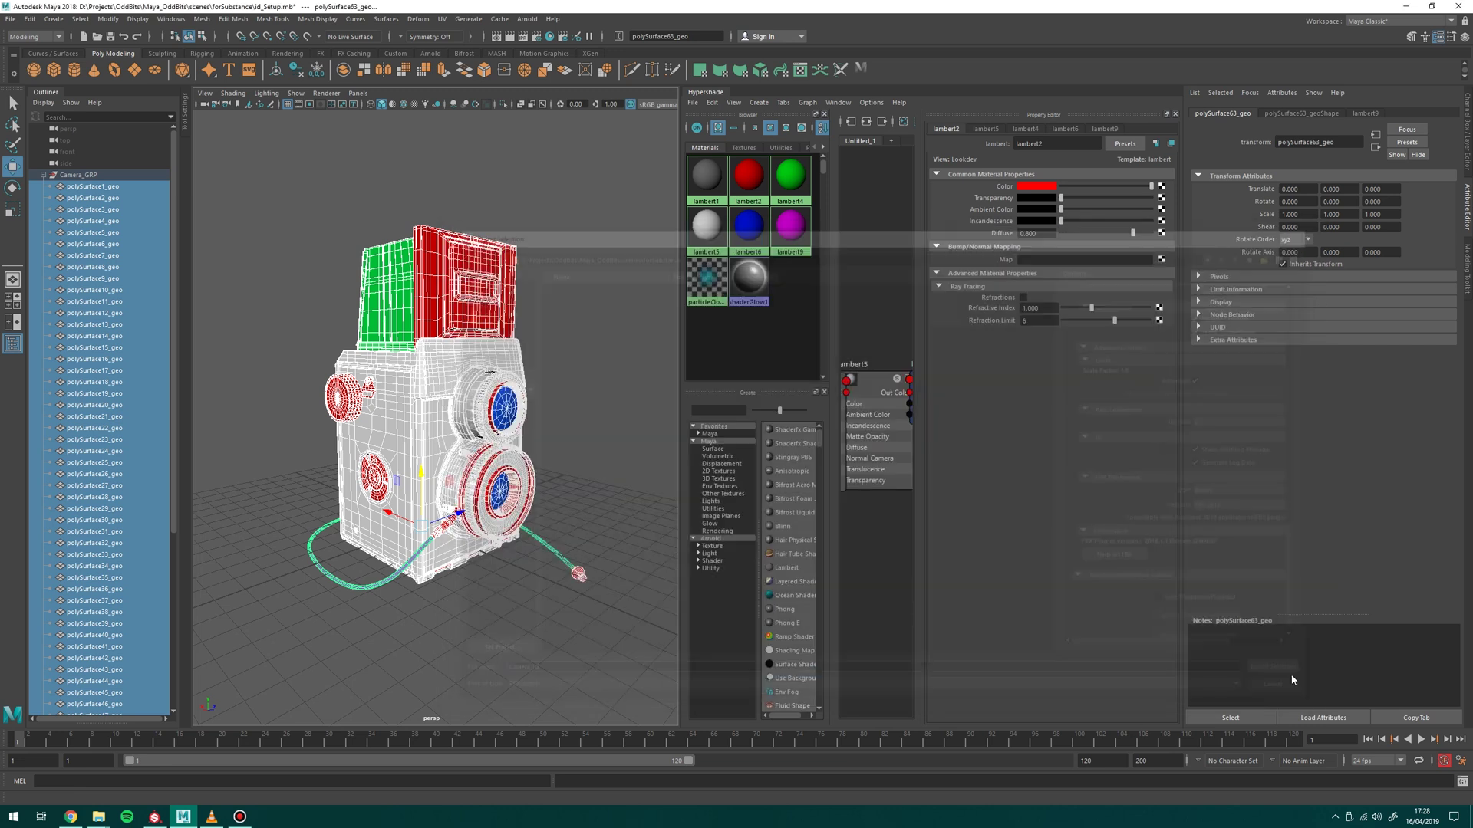
Switch to Substance Painter and create a new PBR - Metallic Roughness project from the Camera_Id FBX mesh.
click(154, 817)
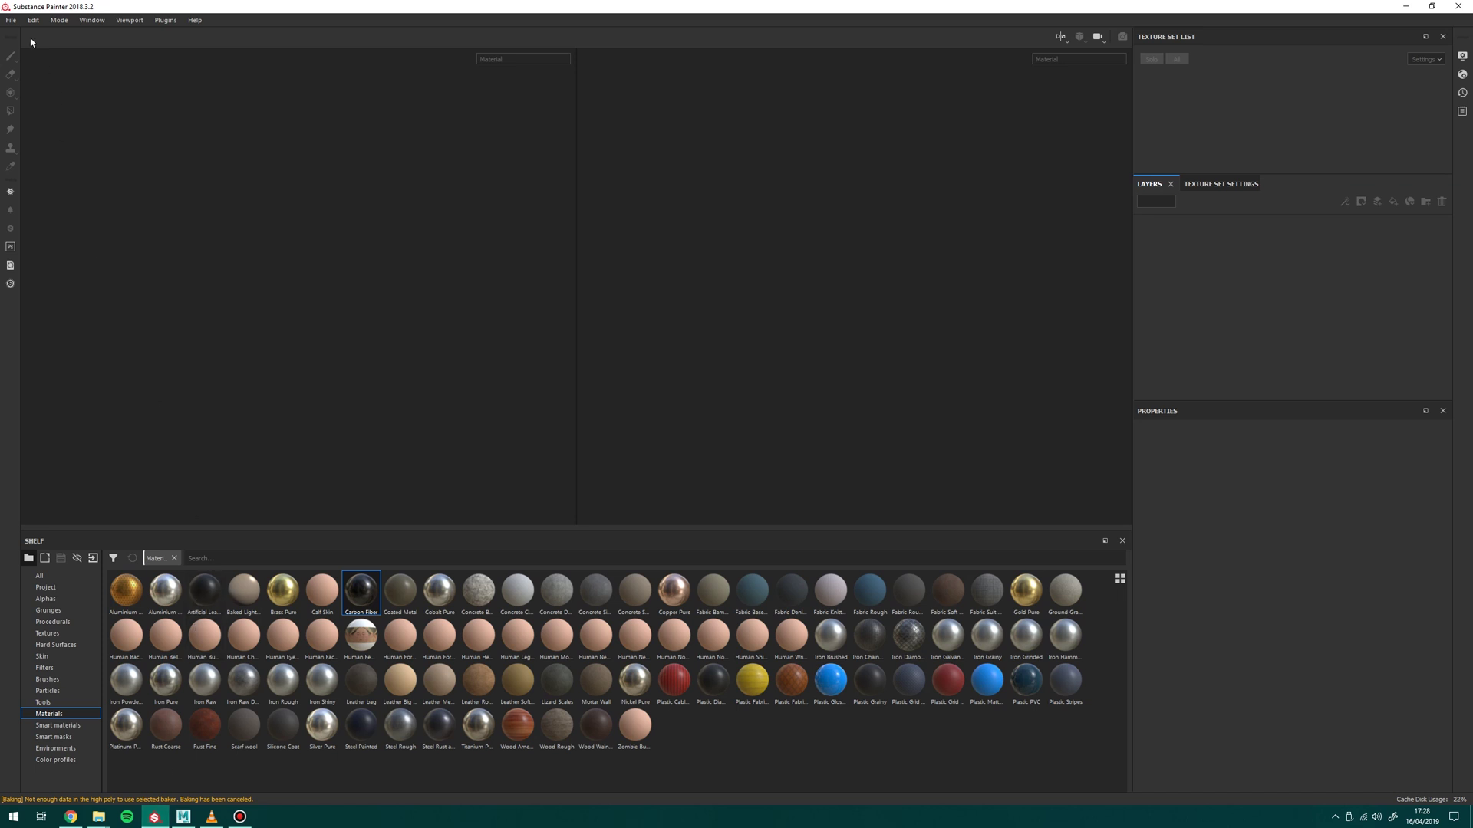
click(11, 20)
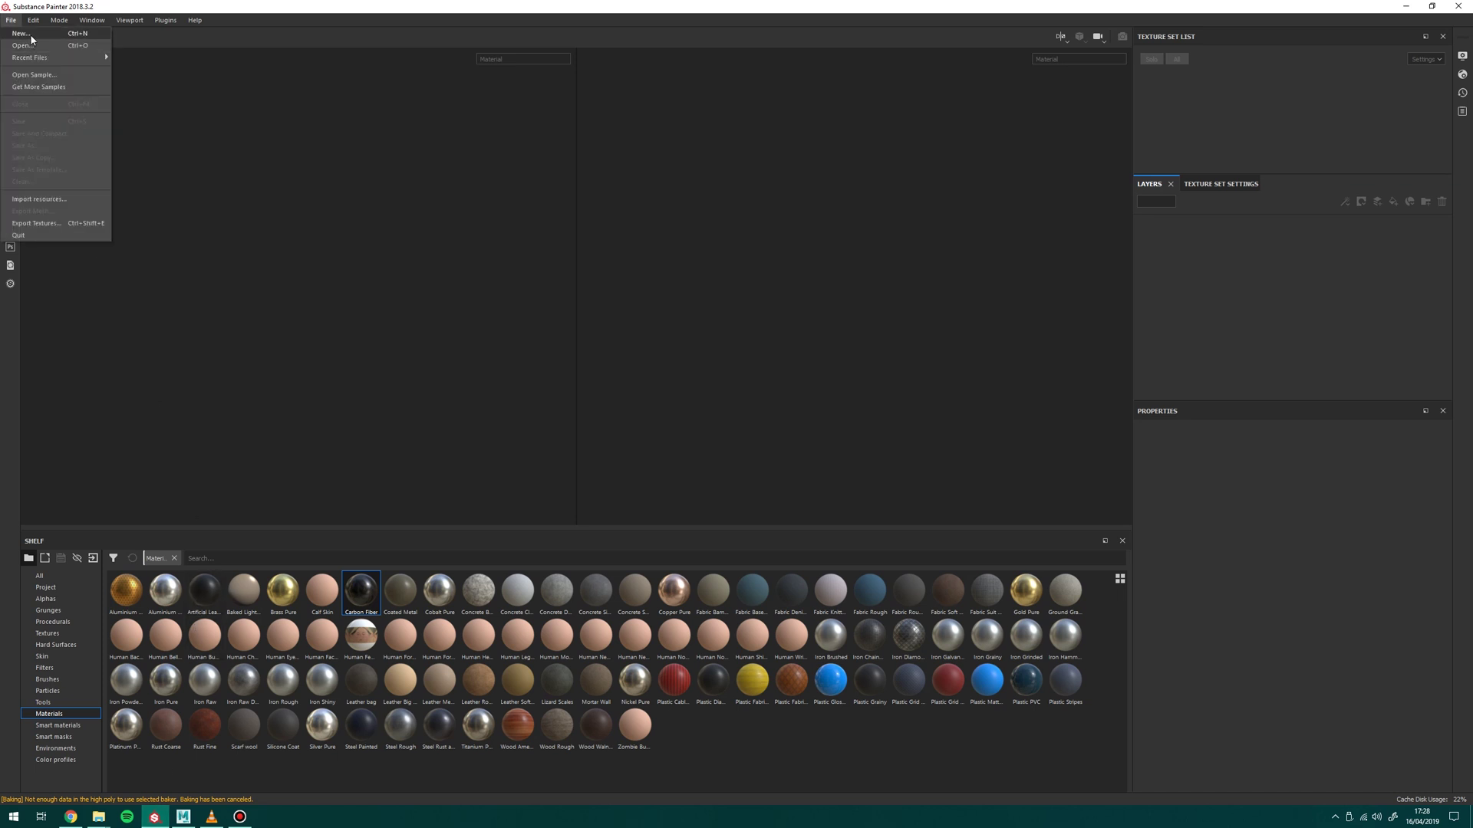
click(22, 33)
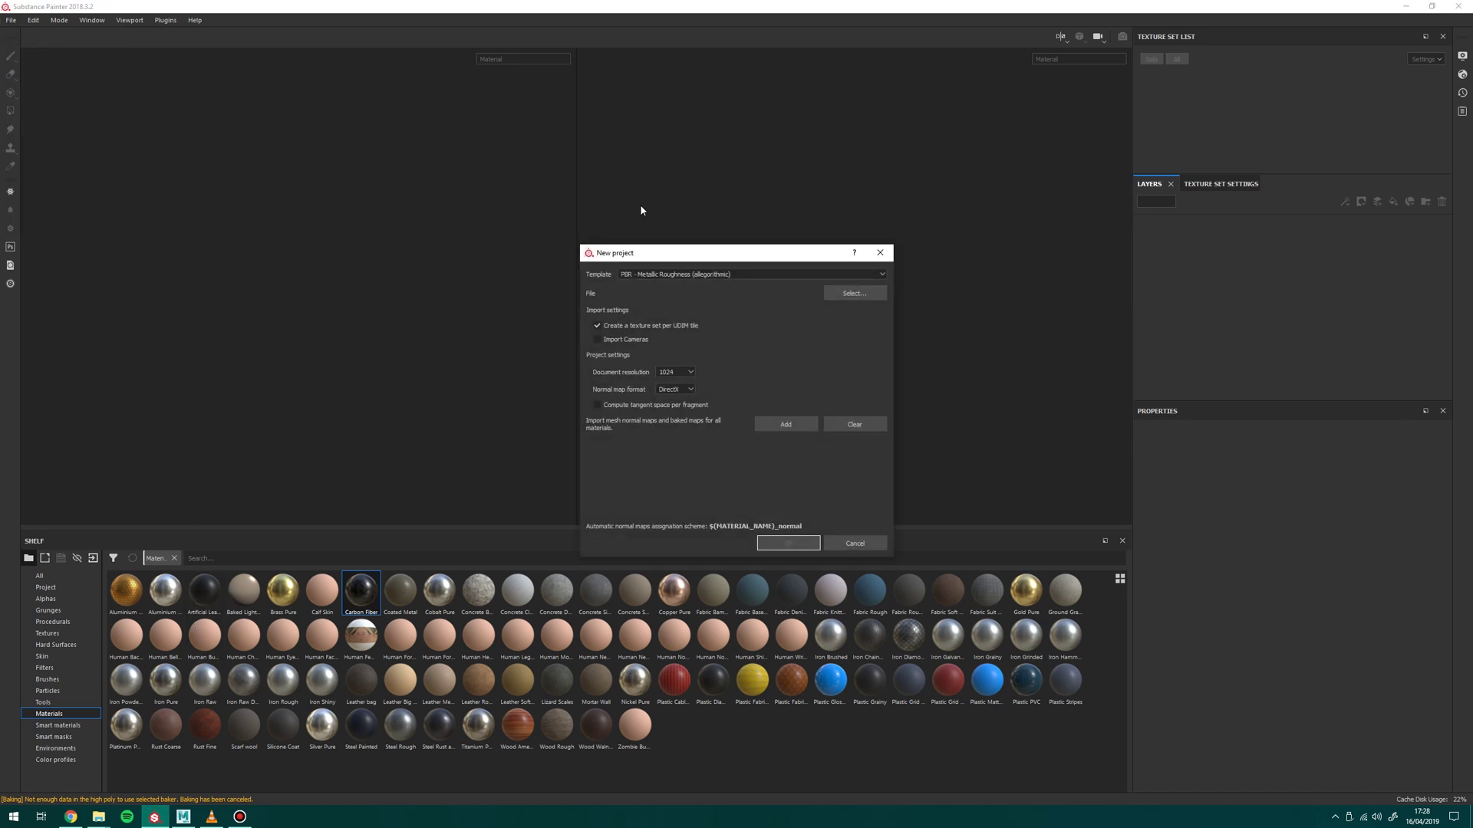
click(852, 293)
double_click(715, 353)
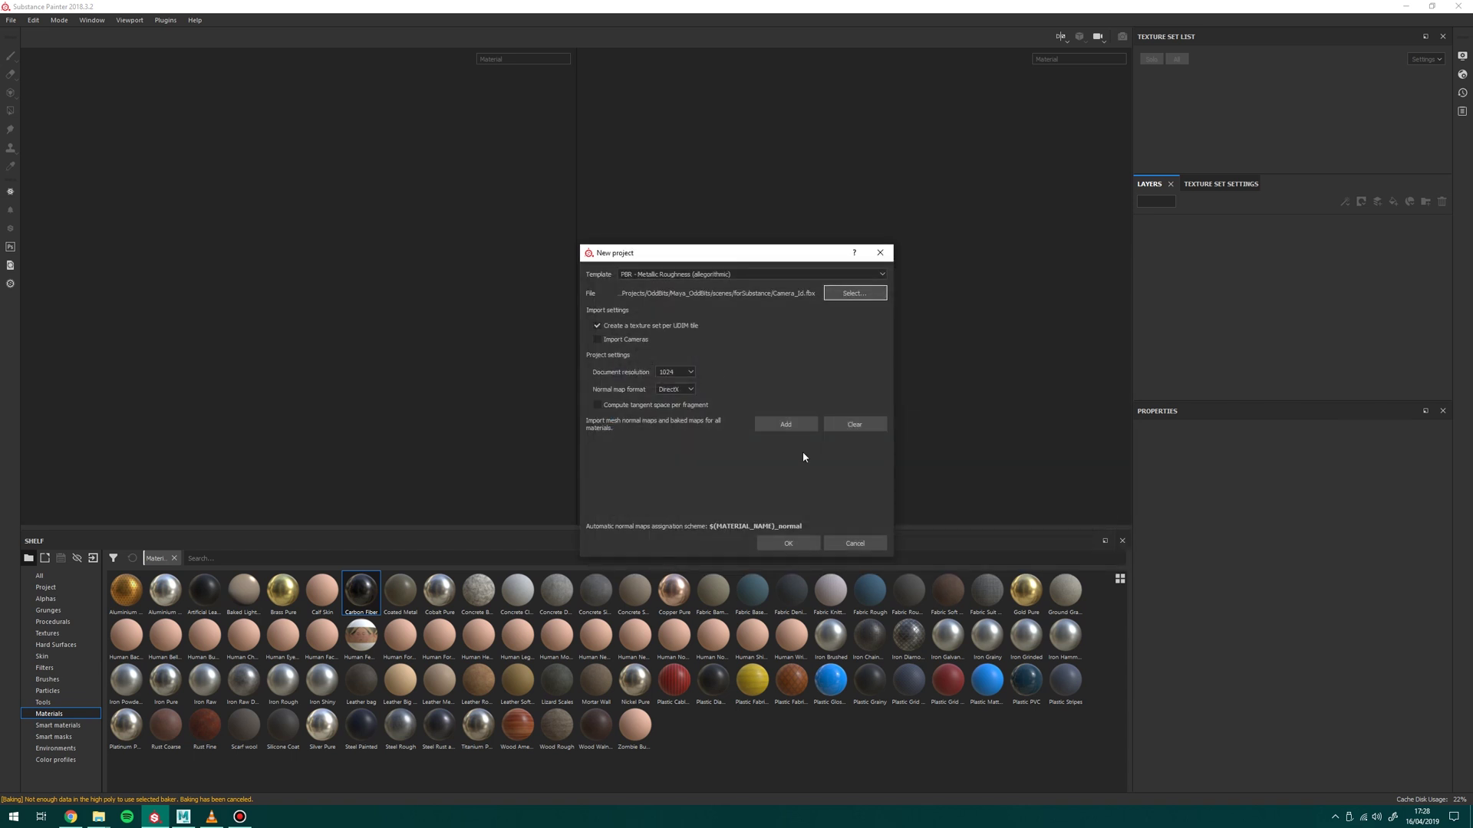
click(789, 544)
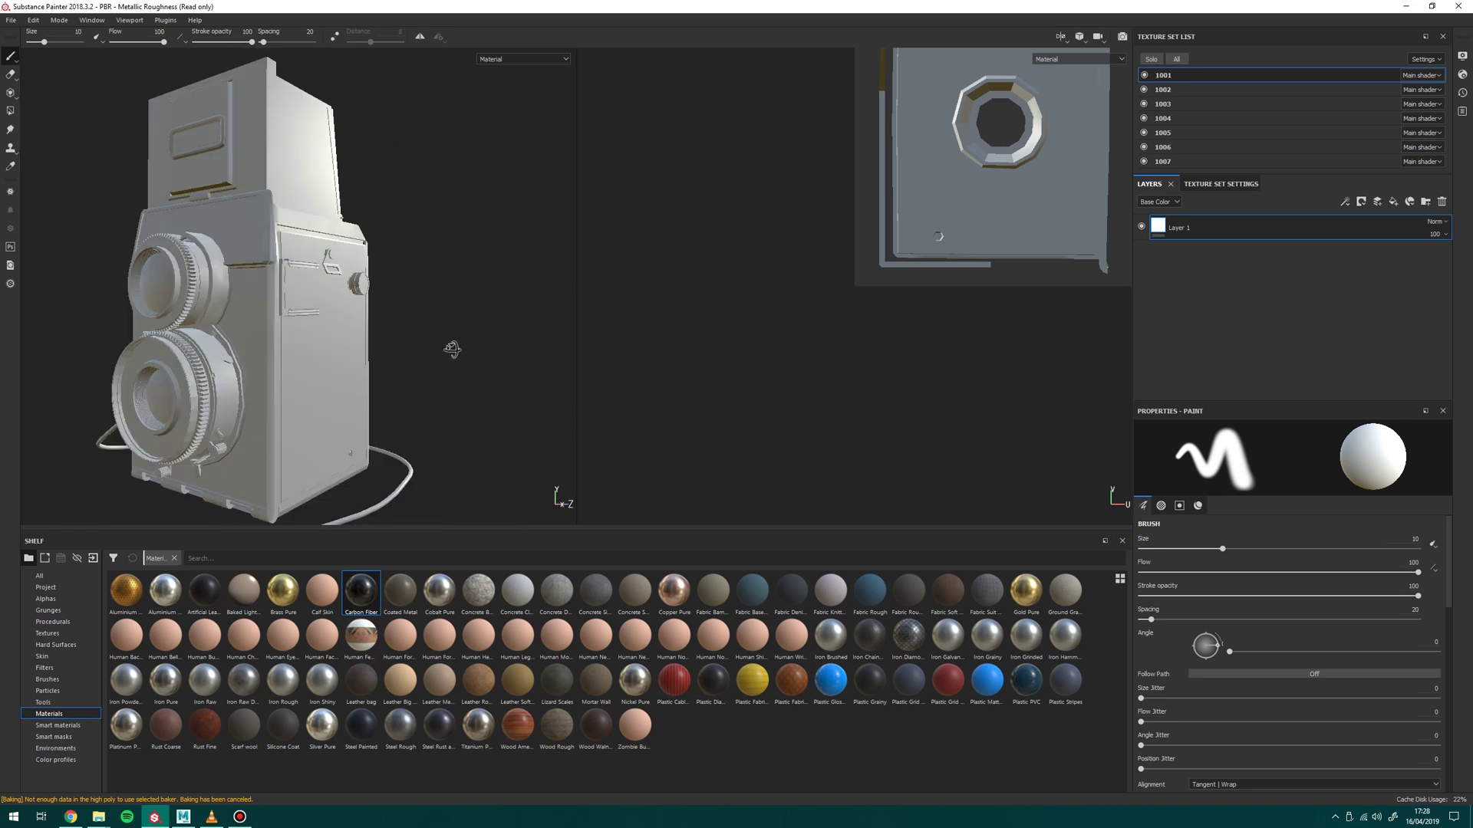
Open the mesh map baking settings for texture set 1001 and enable only the ID map.
alt+drag(179, 301, 272, 332)
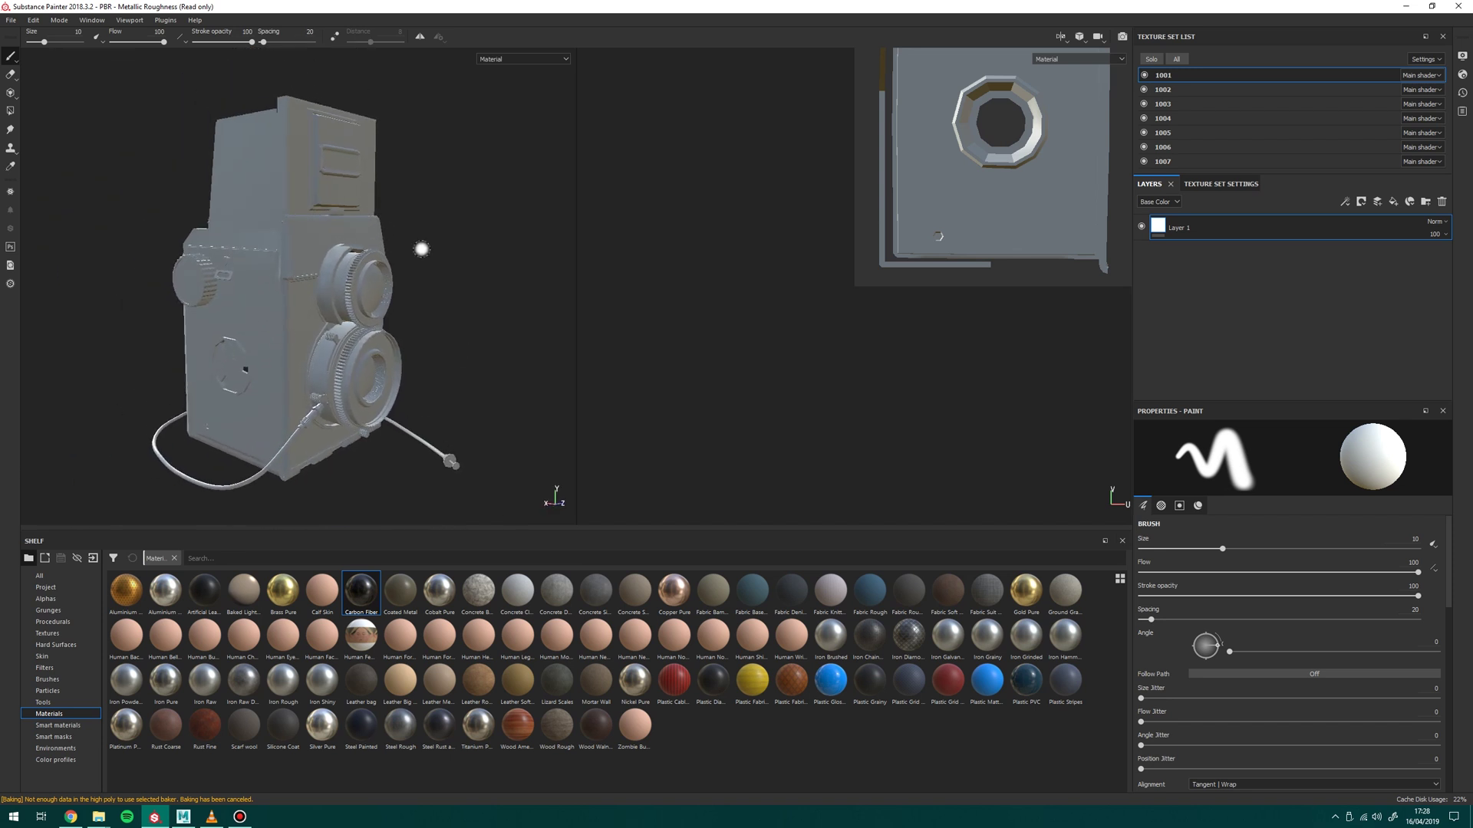
click(1222, 186)
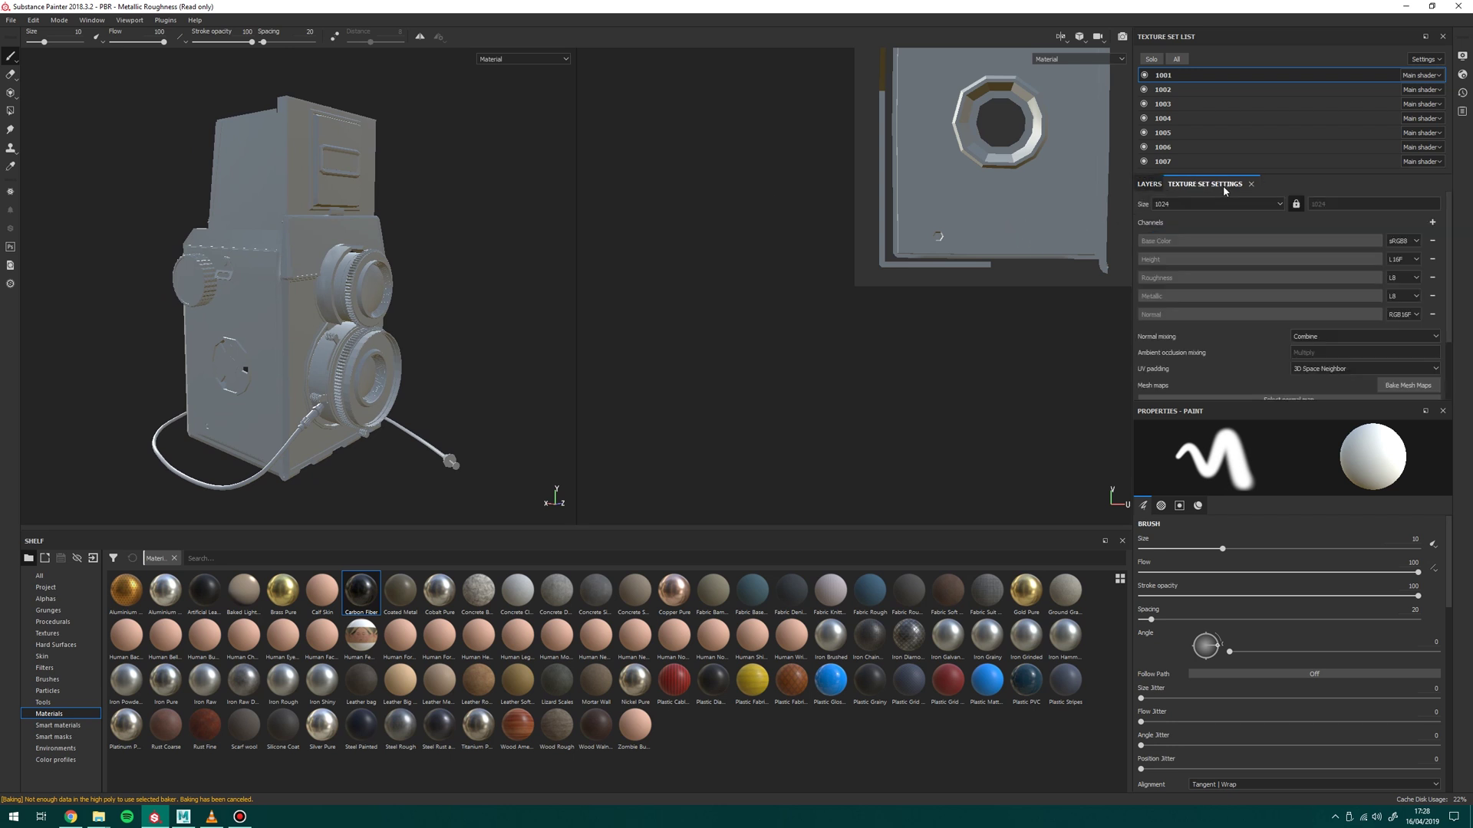
scroll(1237, 263, down, 1)
click(1408, 351)
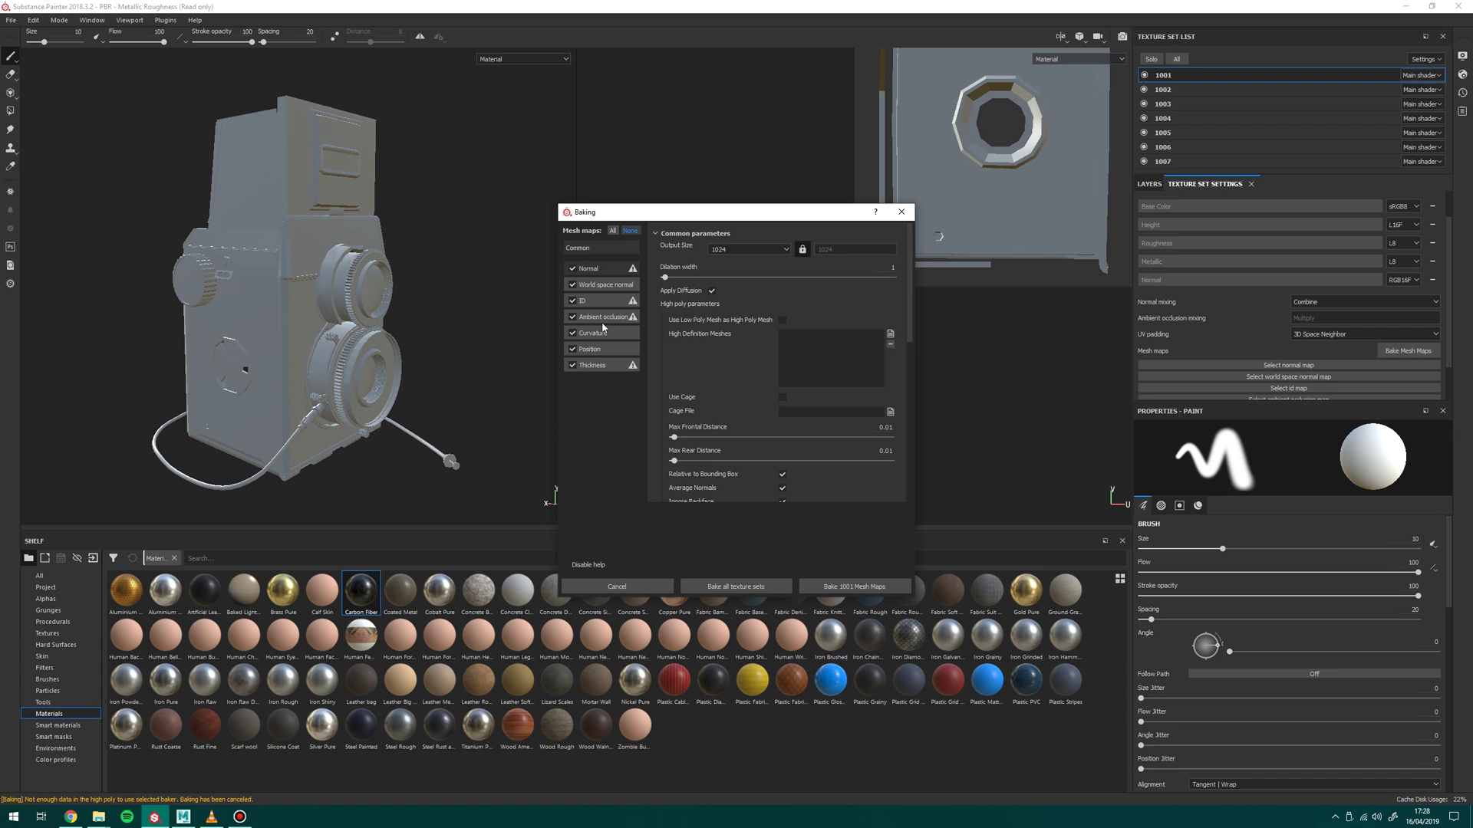
click(630, 230)
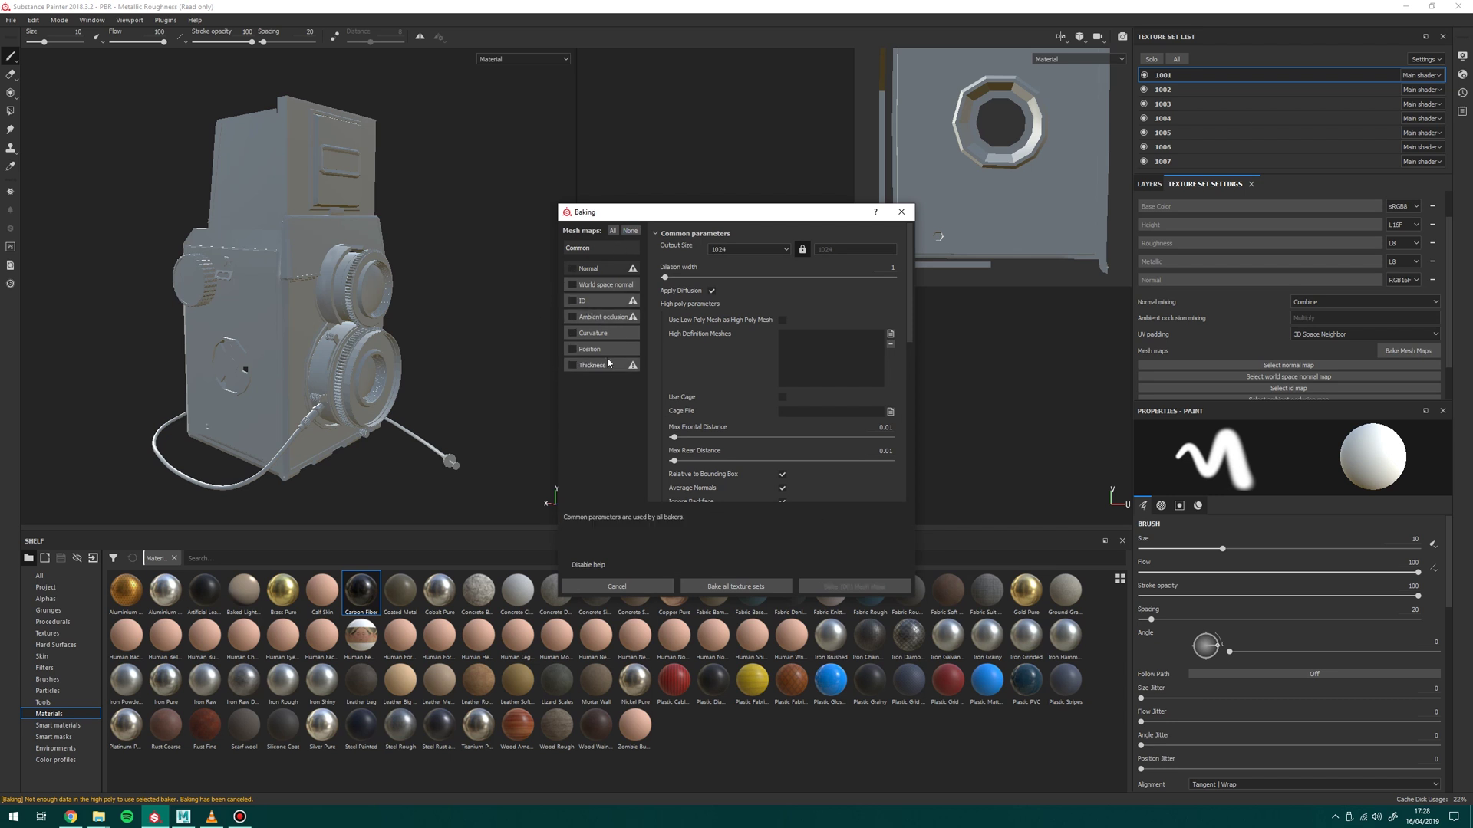
click(572, 301)
scroll(721, 422, down, 5)
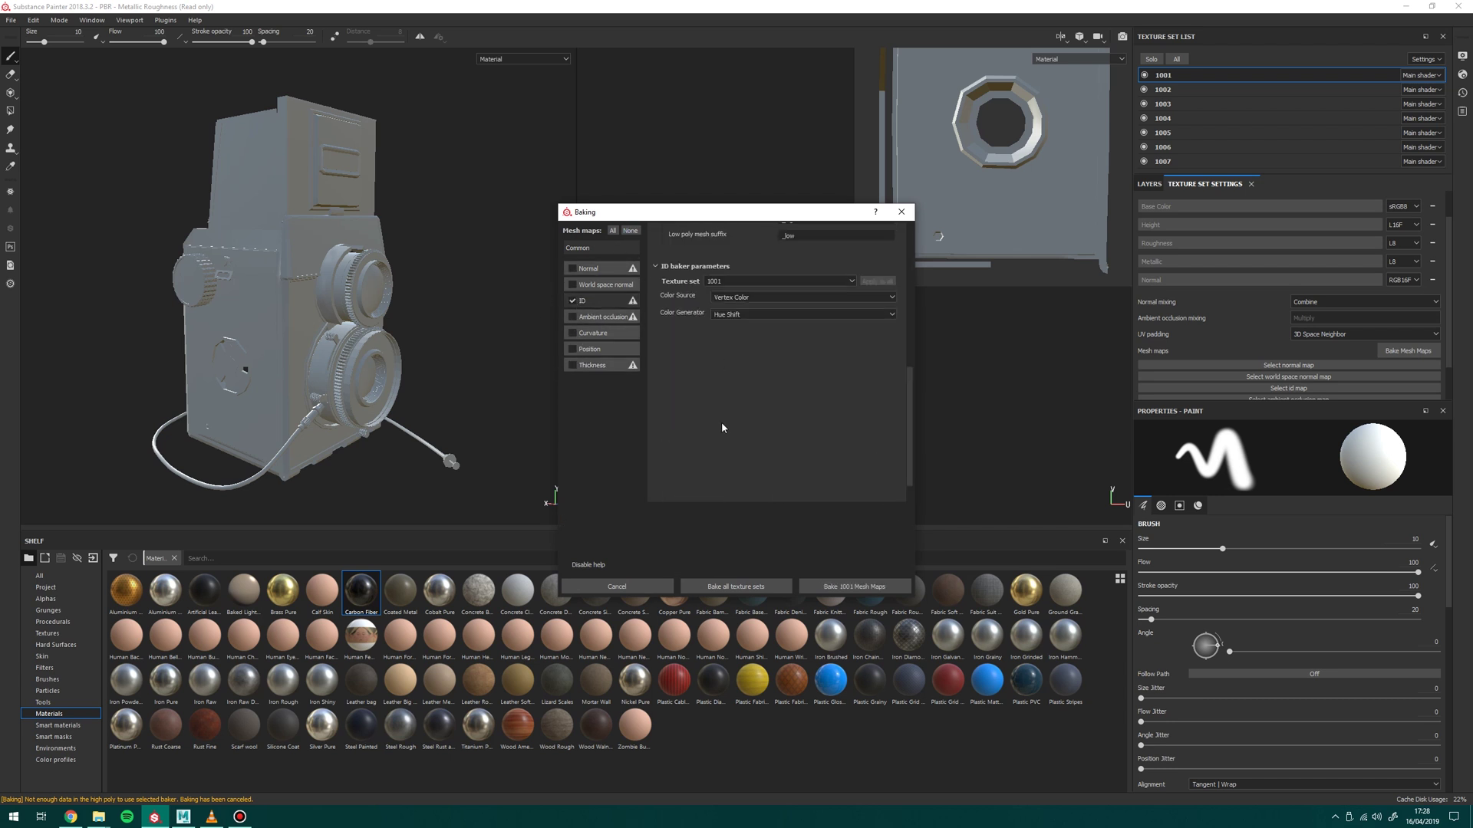
Bake the ID map for all texture sets with Vertex Color as the colour source.
scroll(734, 463, up, 3)
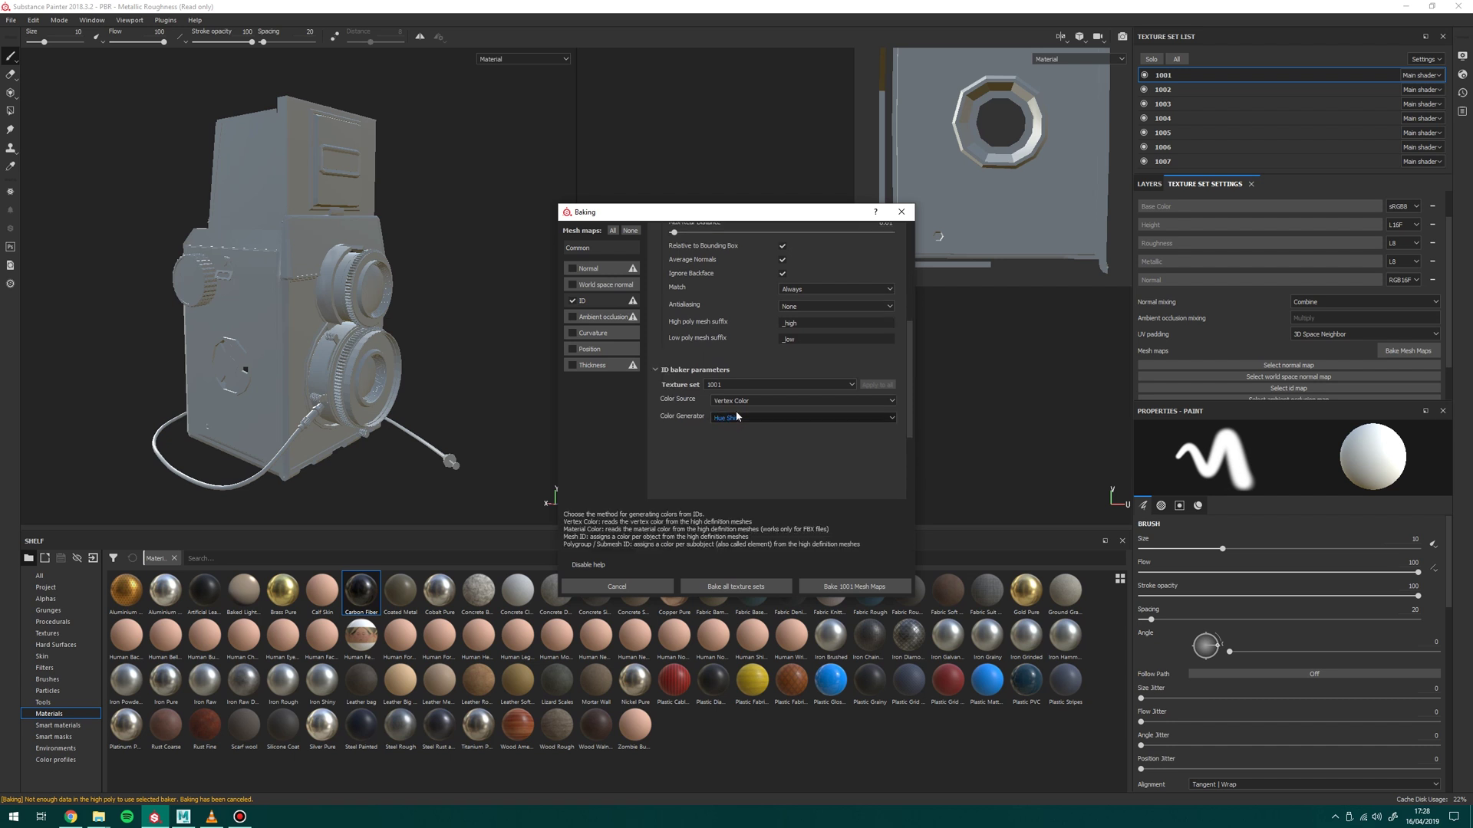
mouse_move(909, 403)
mouse_down()
mouse_move(901, 344)
mouse_move(909, 391)
mouse_up()
click(749, 588)
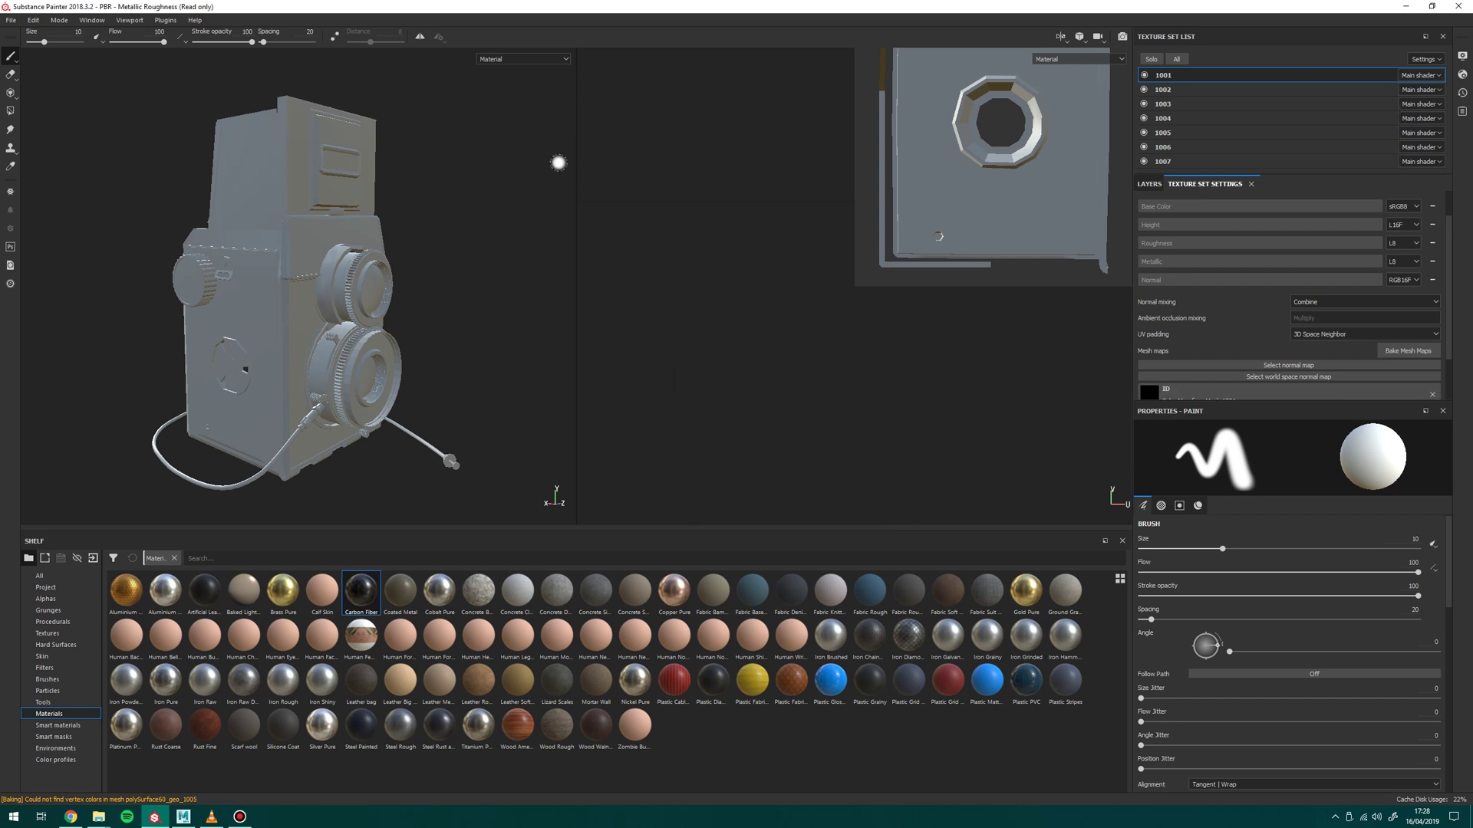
Display the baked ID mesh map on the camera model and examine its colours.
click(503, 59)
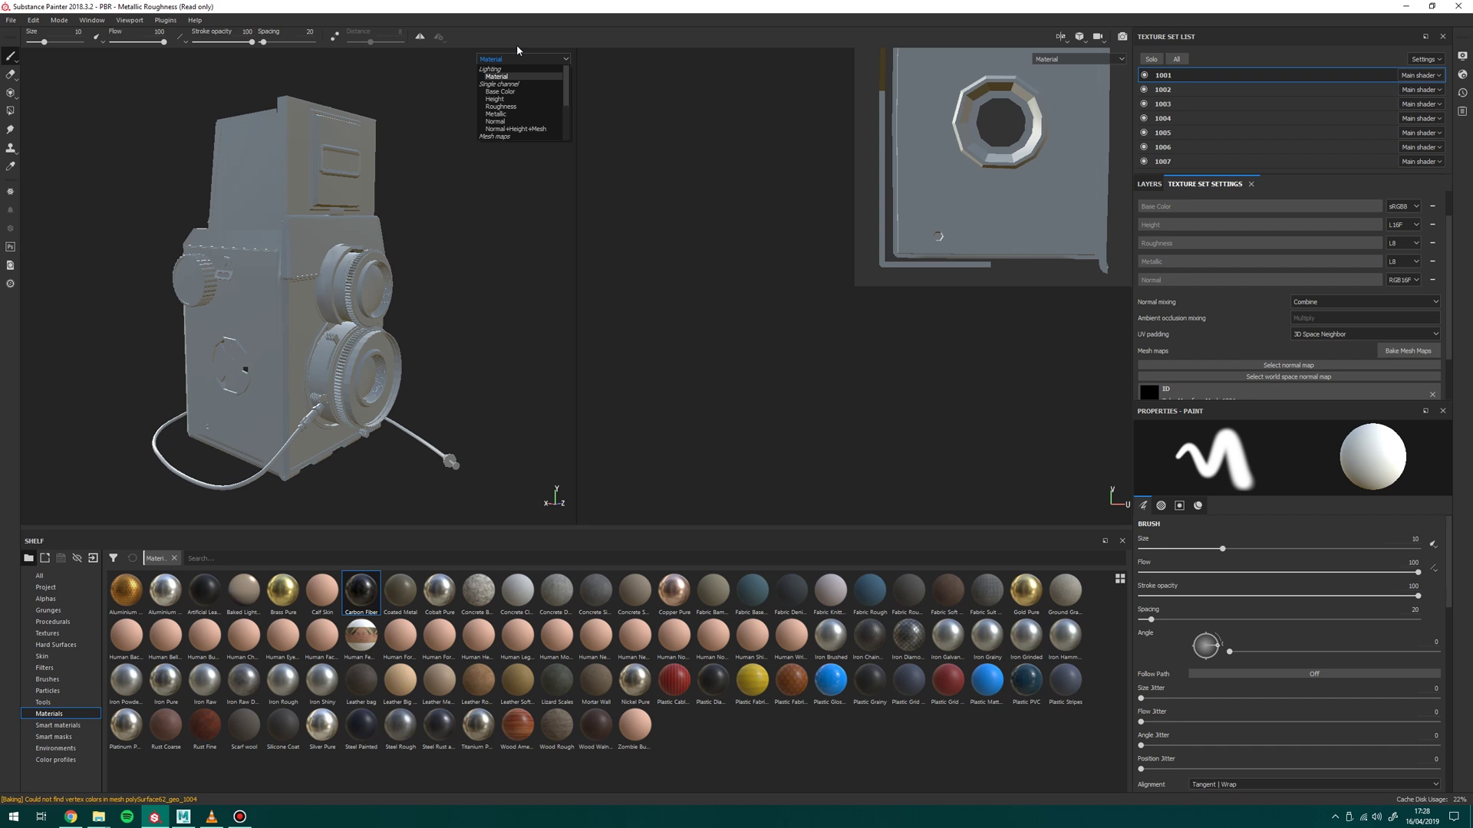
scroll(506, 107, down, 3)
click(501, 115)
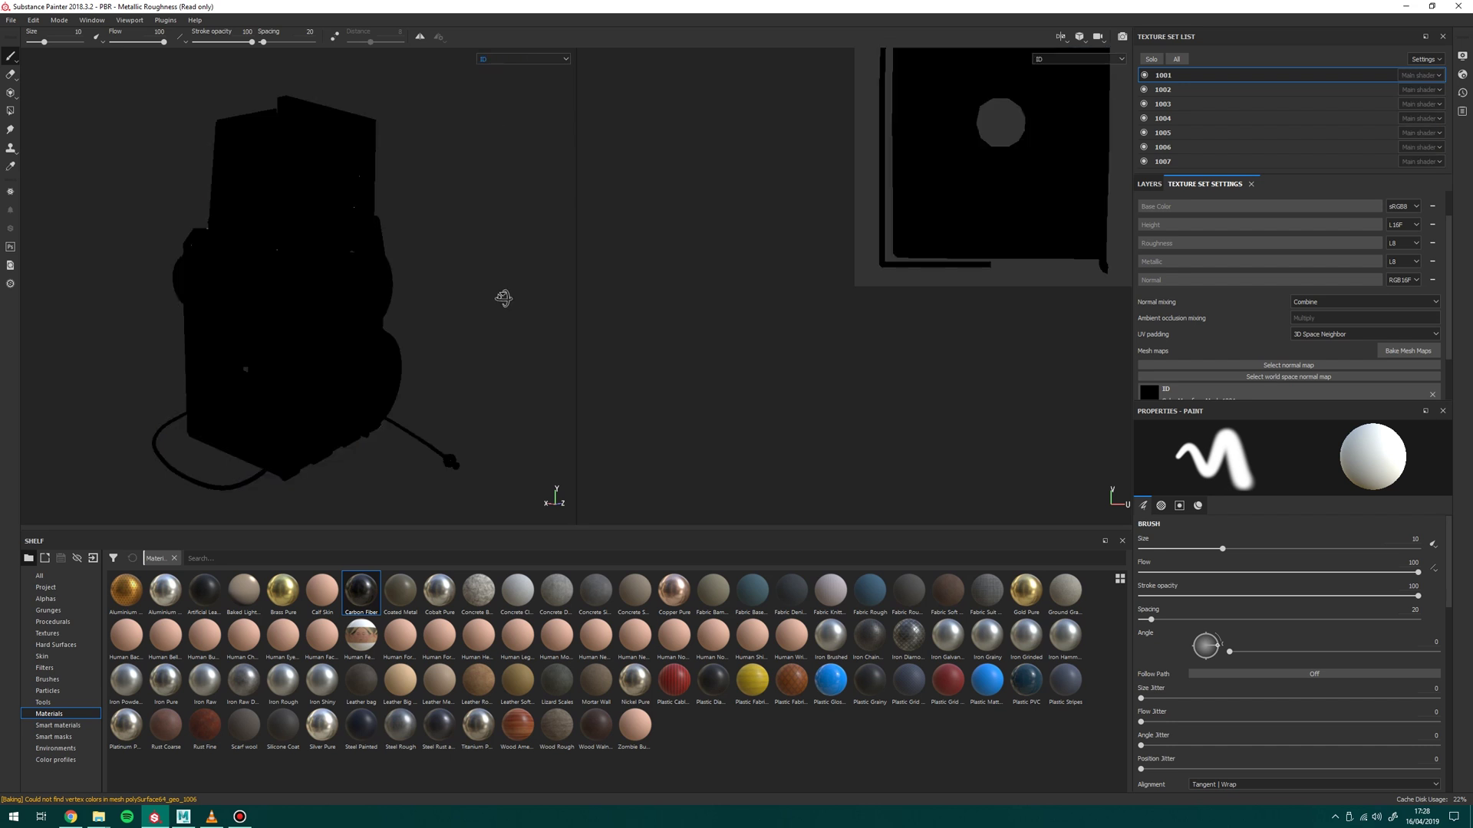
alt+drag(503, 299, 453, 276)
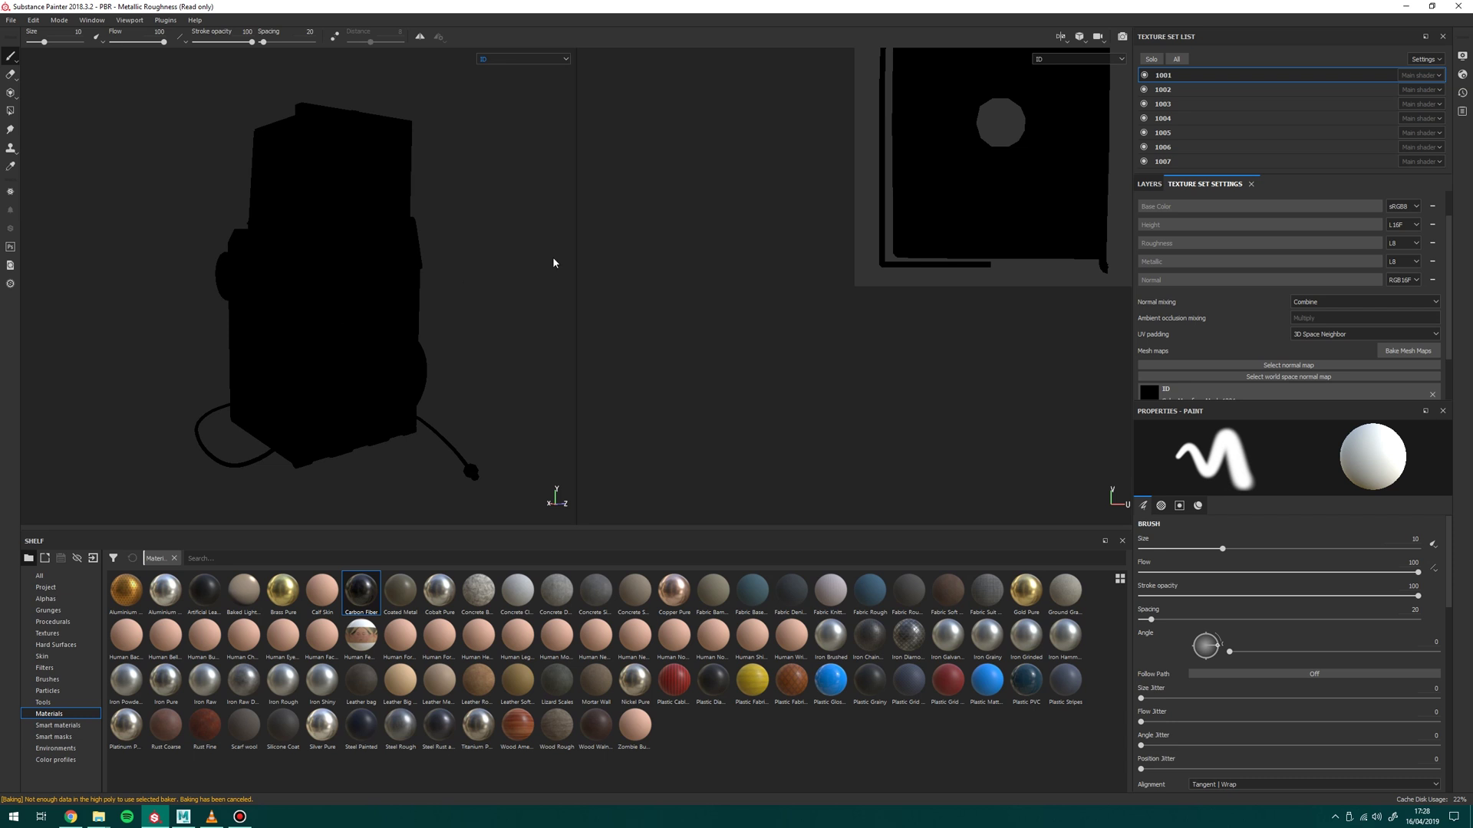
Change the ID map's colour source to Material Color for every texture set and rebake all texture sets.
click(1406, 350)
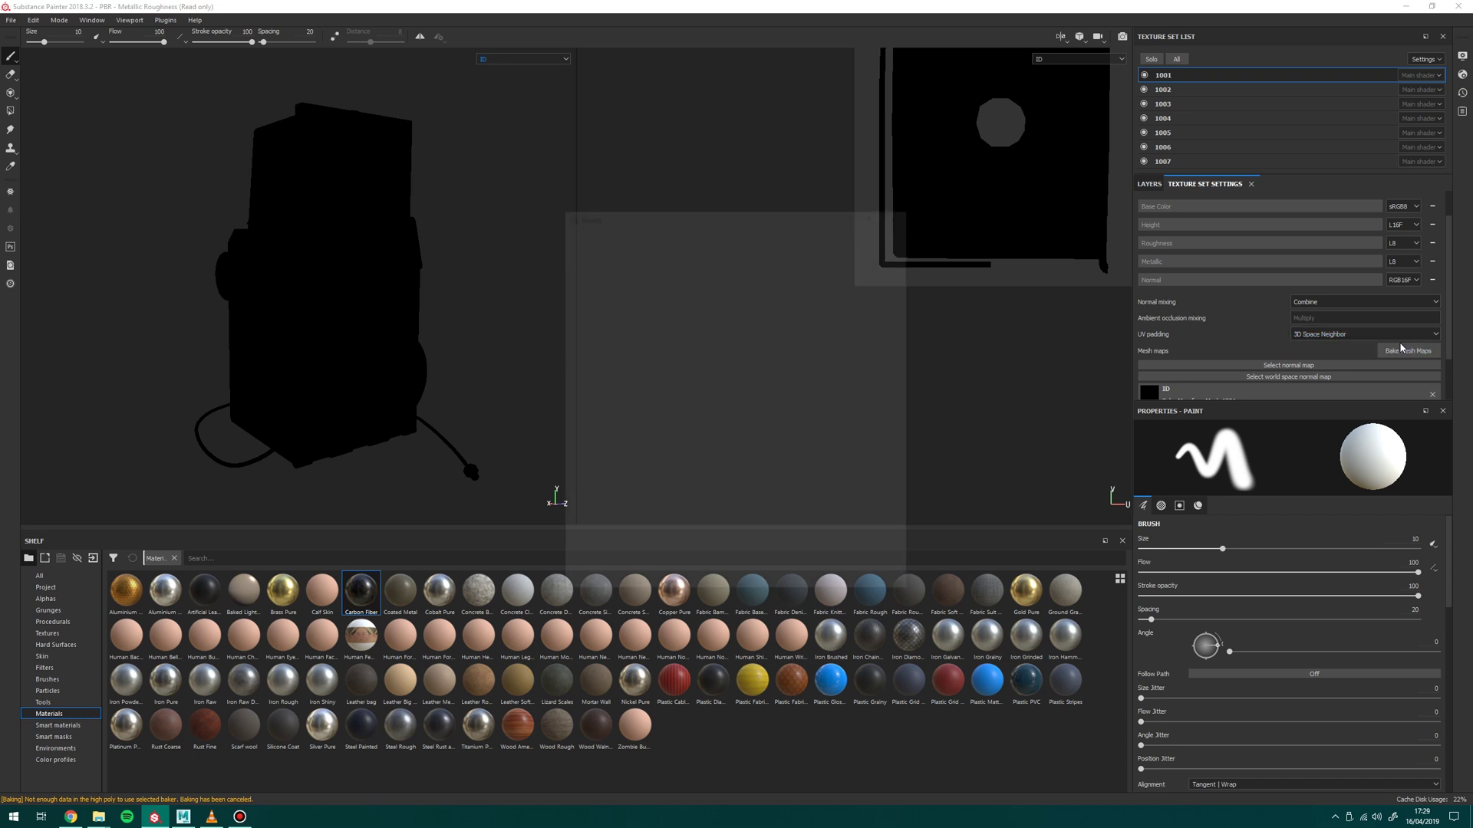
click(593, 300)
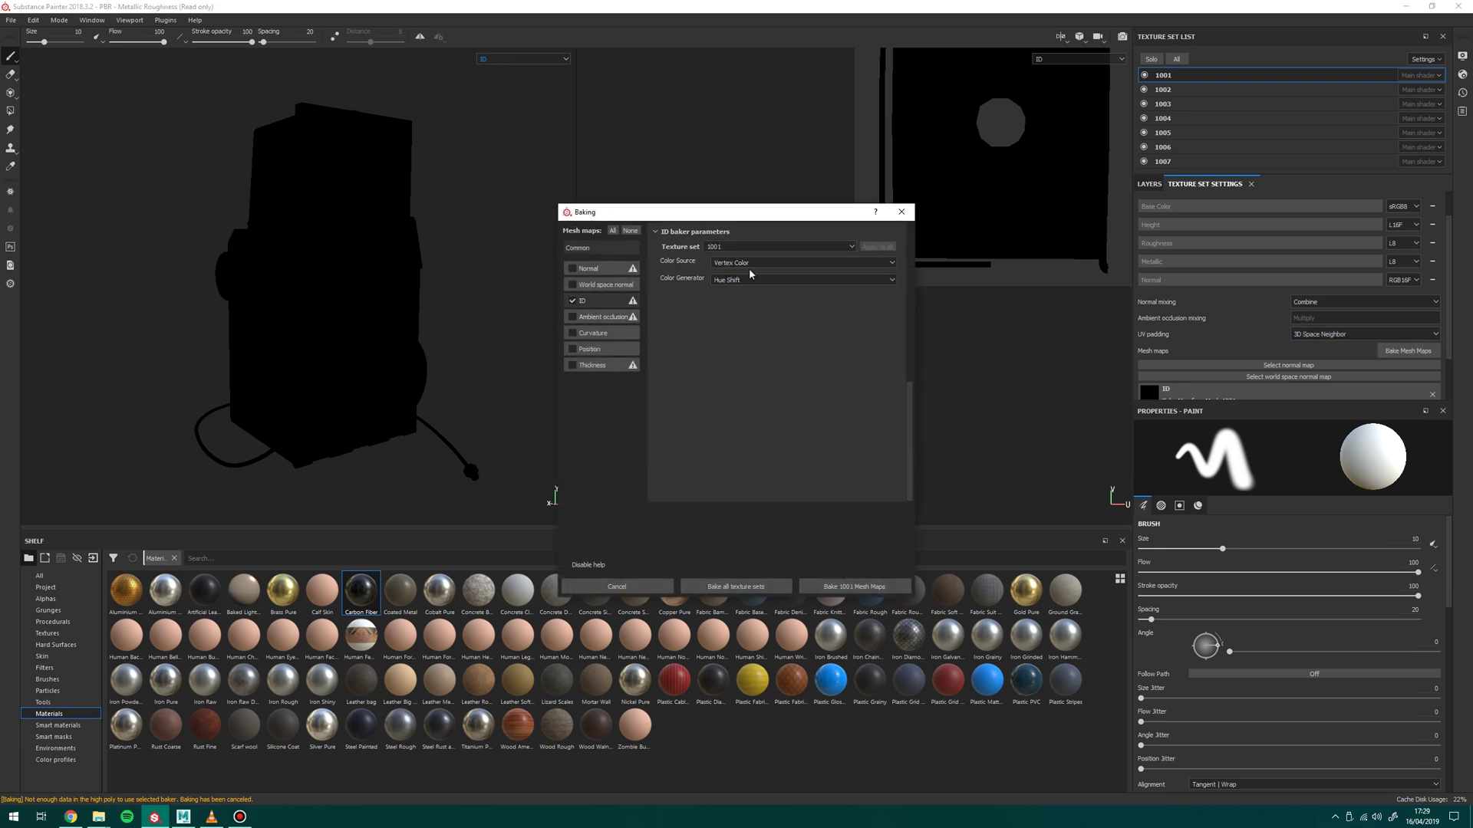
click(749, 265)
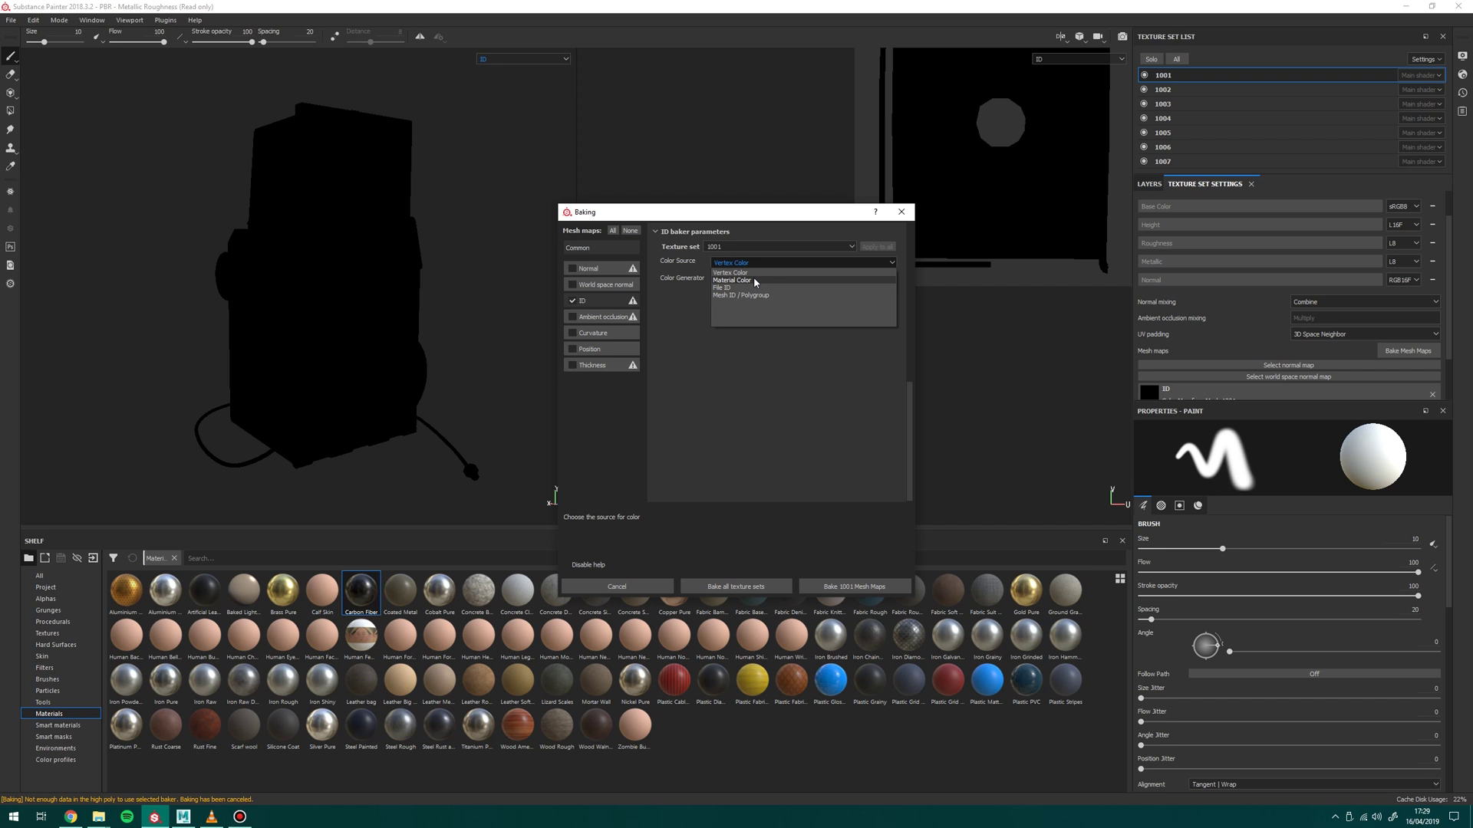
click(753, 280)
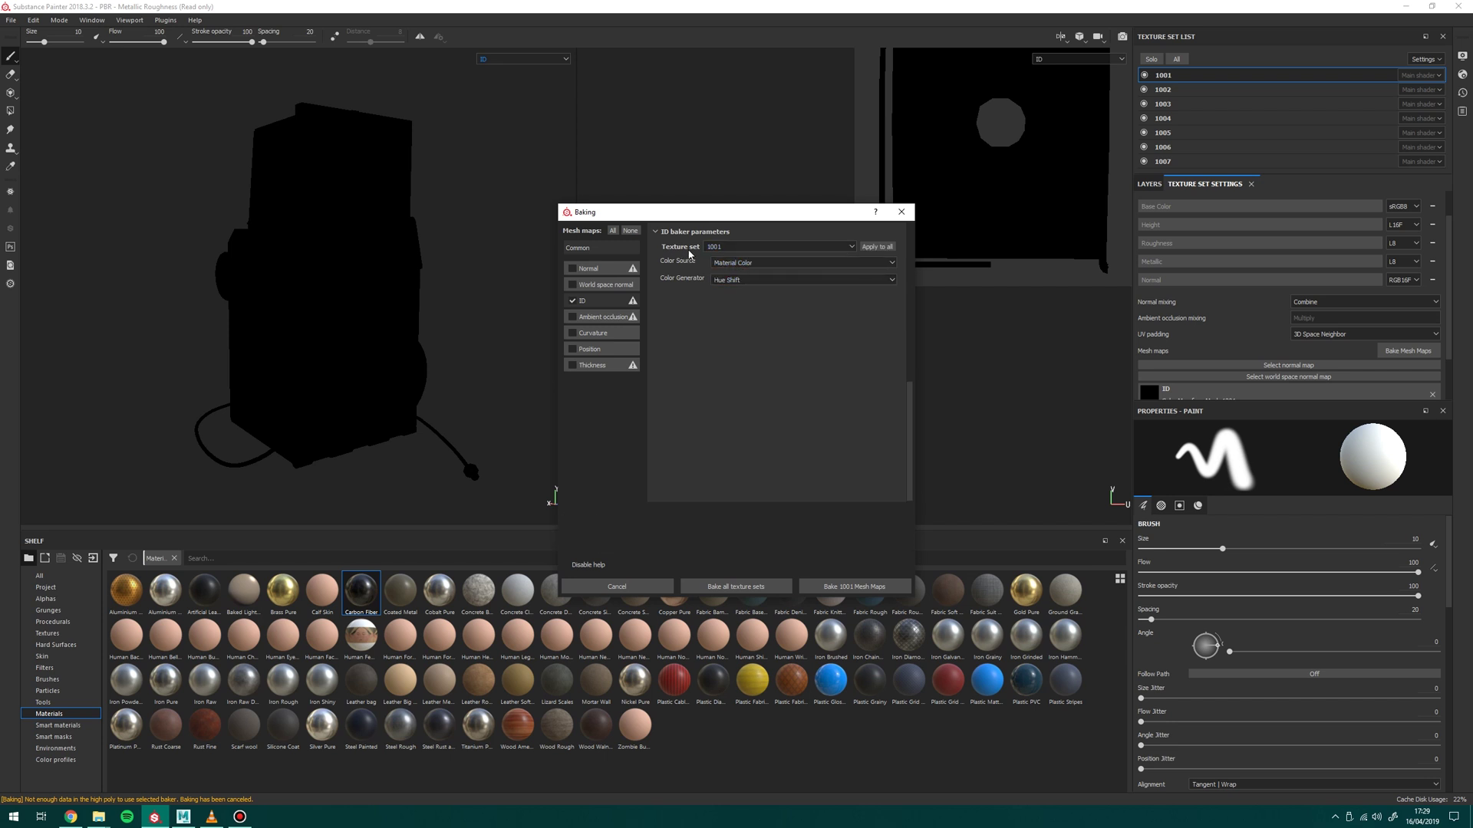
click(878, 248)
click(738, 586)
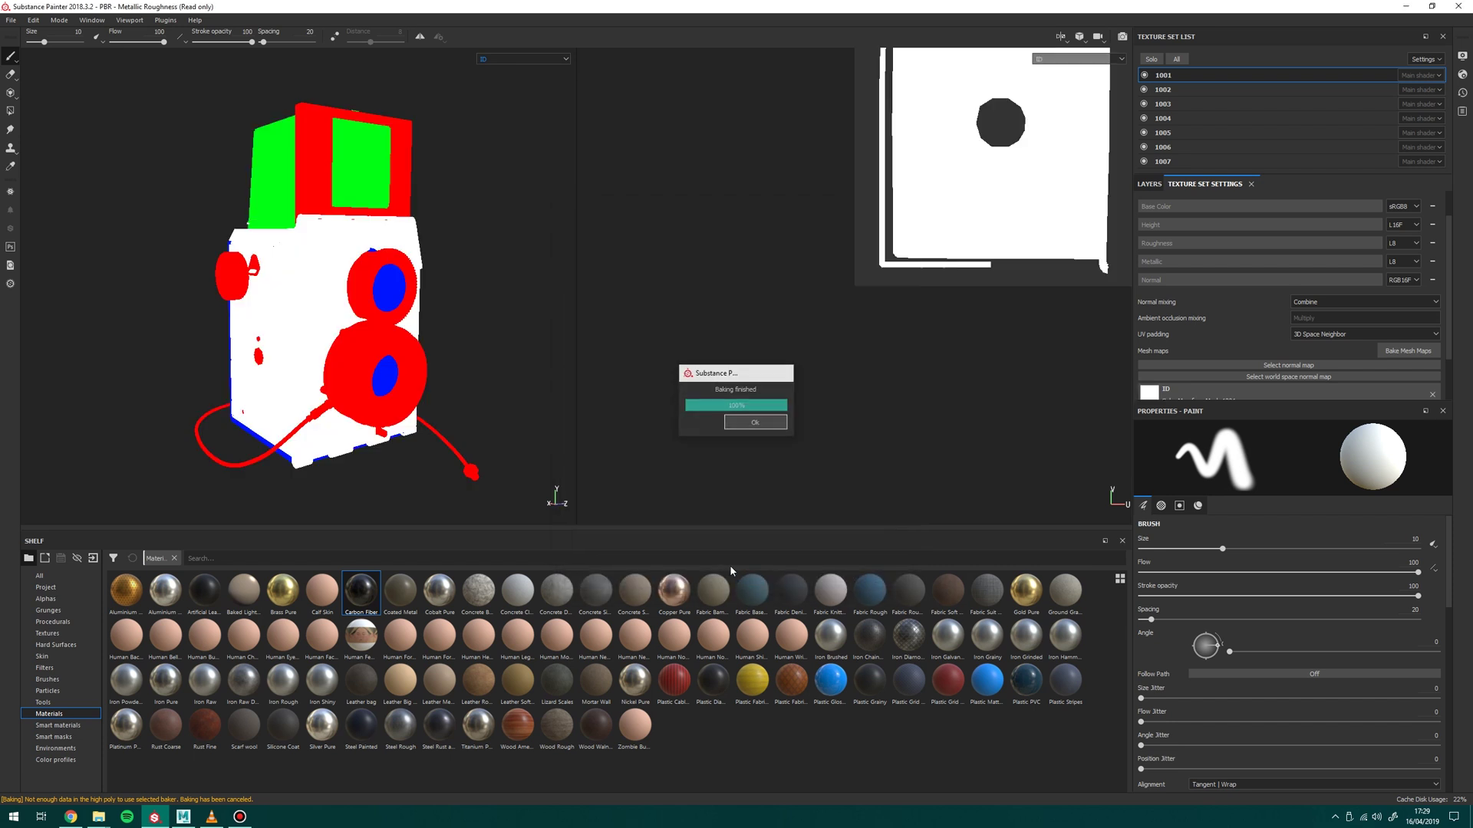
key(Return)
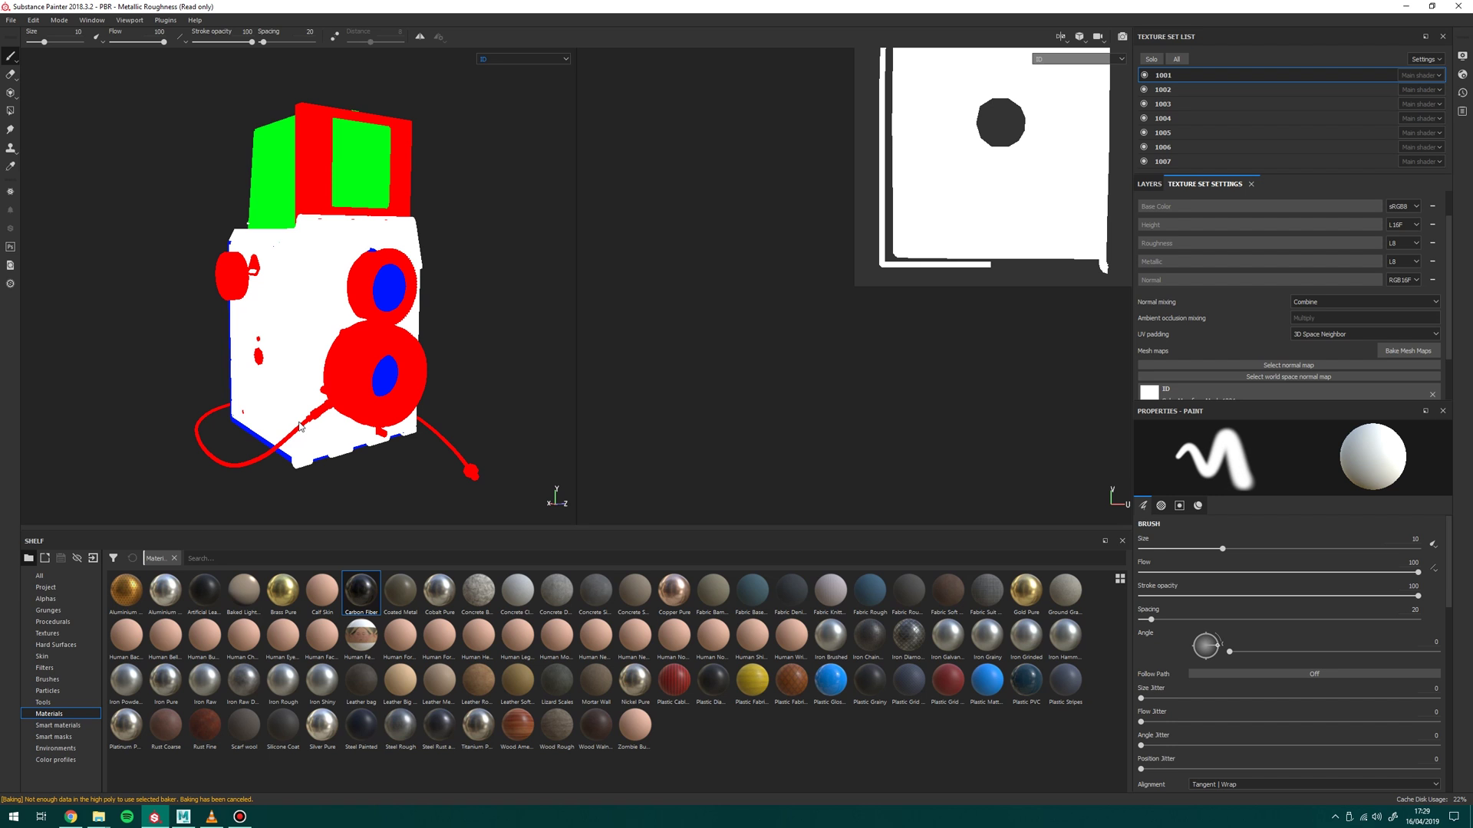
Examine the baked ID colours on the camera and in the UV layouts of texture sets 1001 to 1004.
alt+drag(301, 427, 696, 322)
scroll(849, 421, up, 3)
key(f)
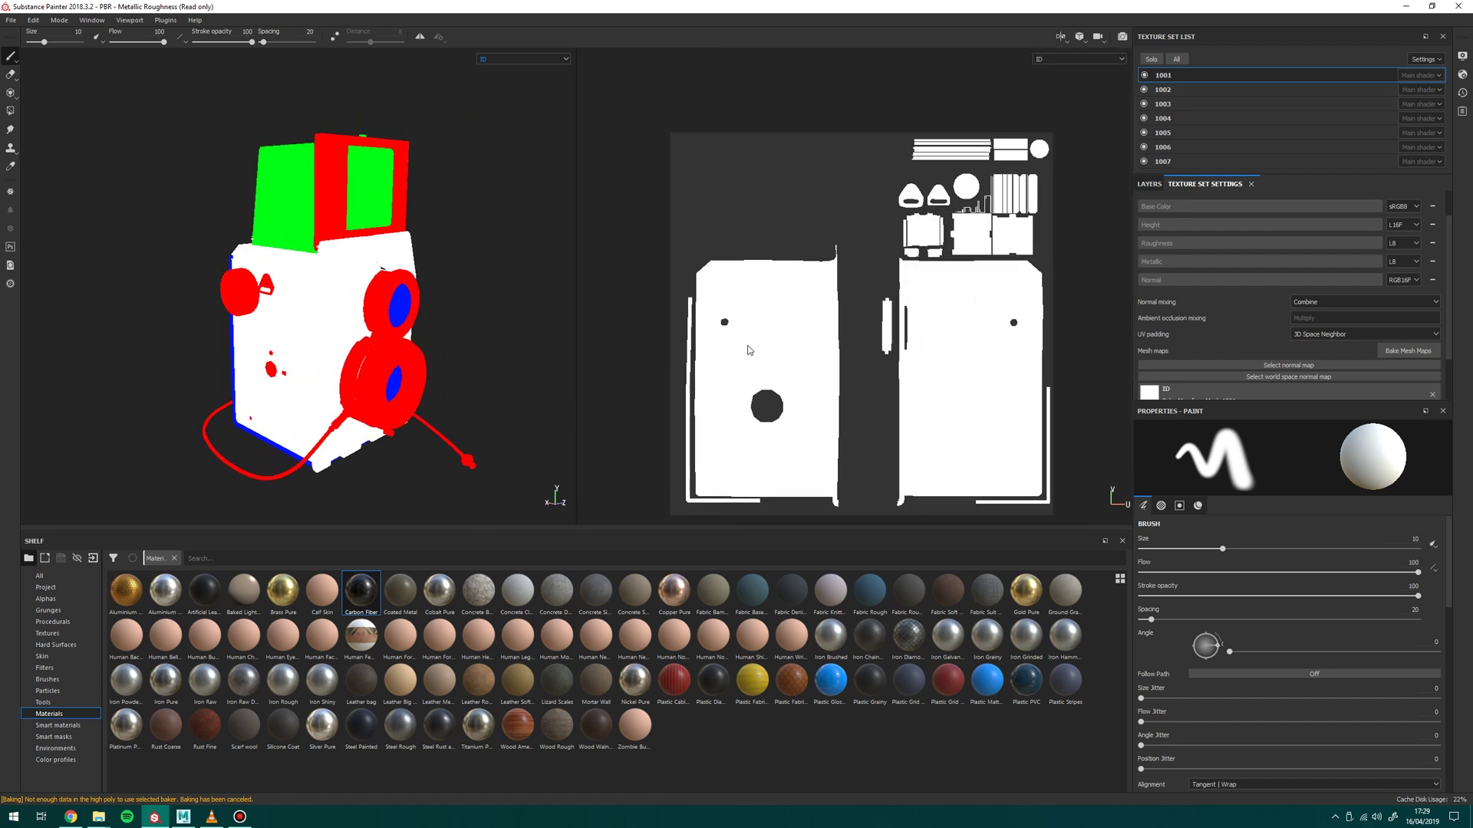
key(f)
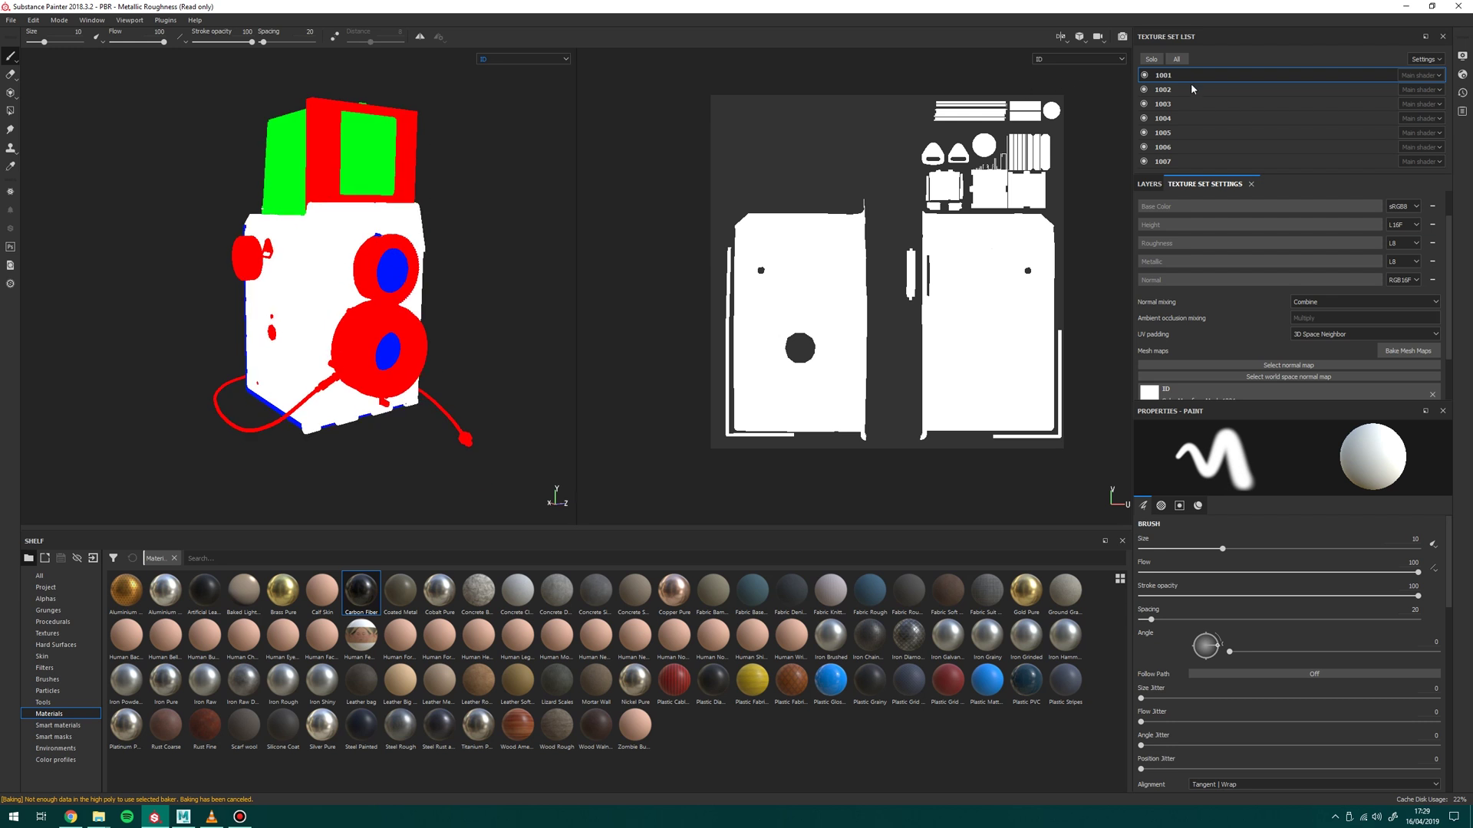
click(1184, 90)
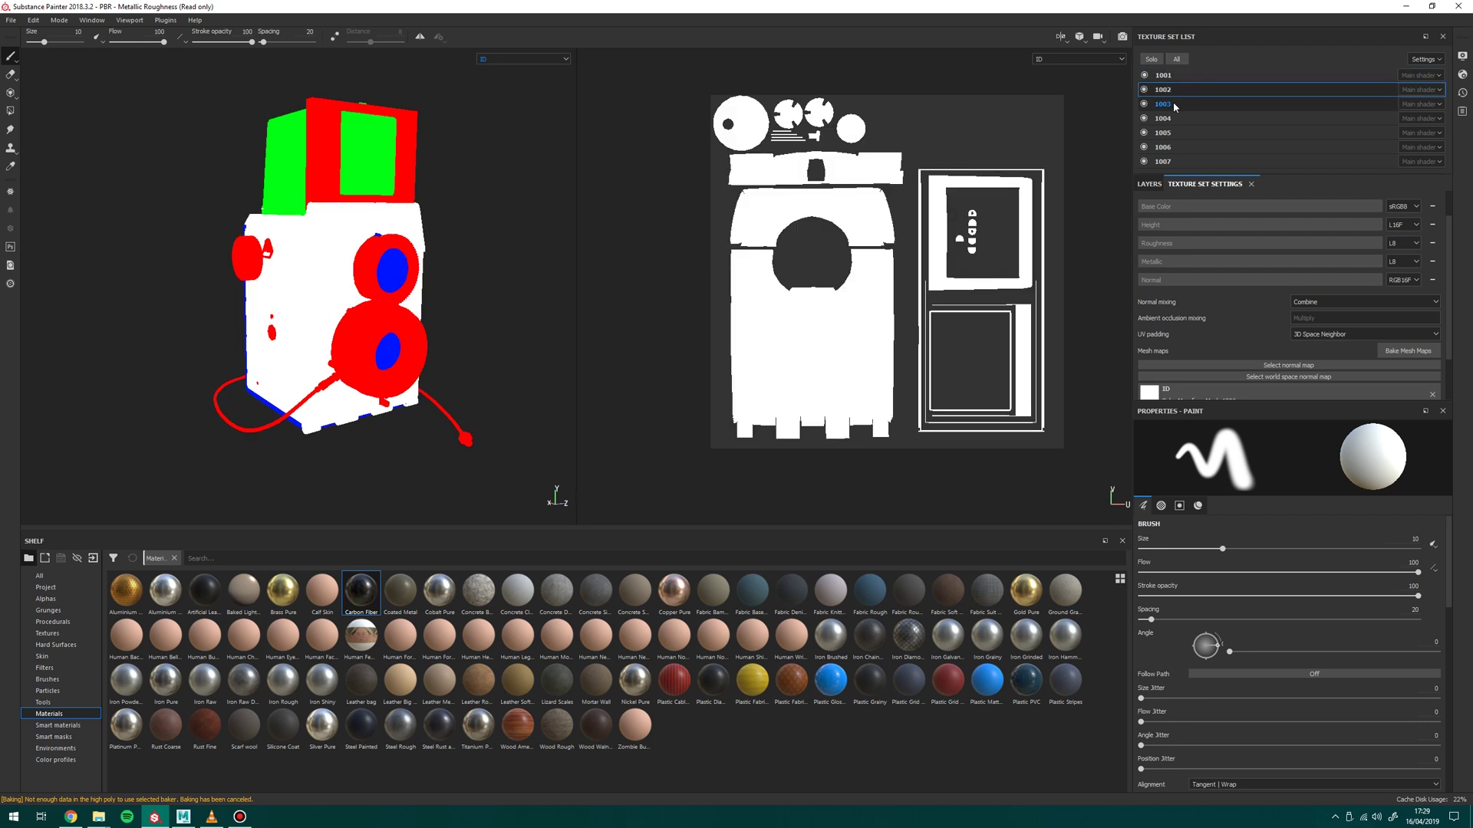
click(1174, 104)
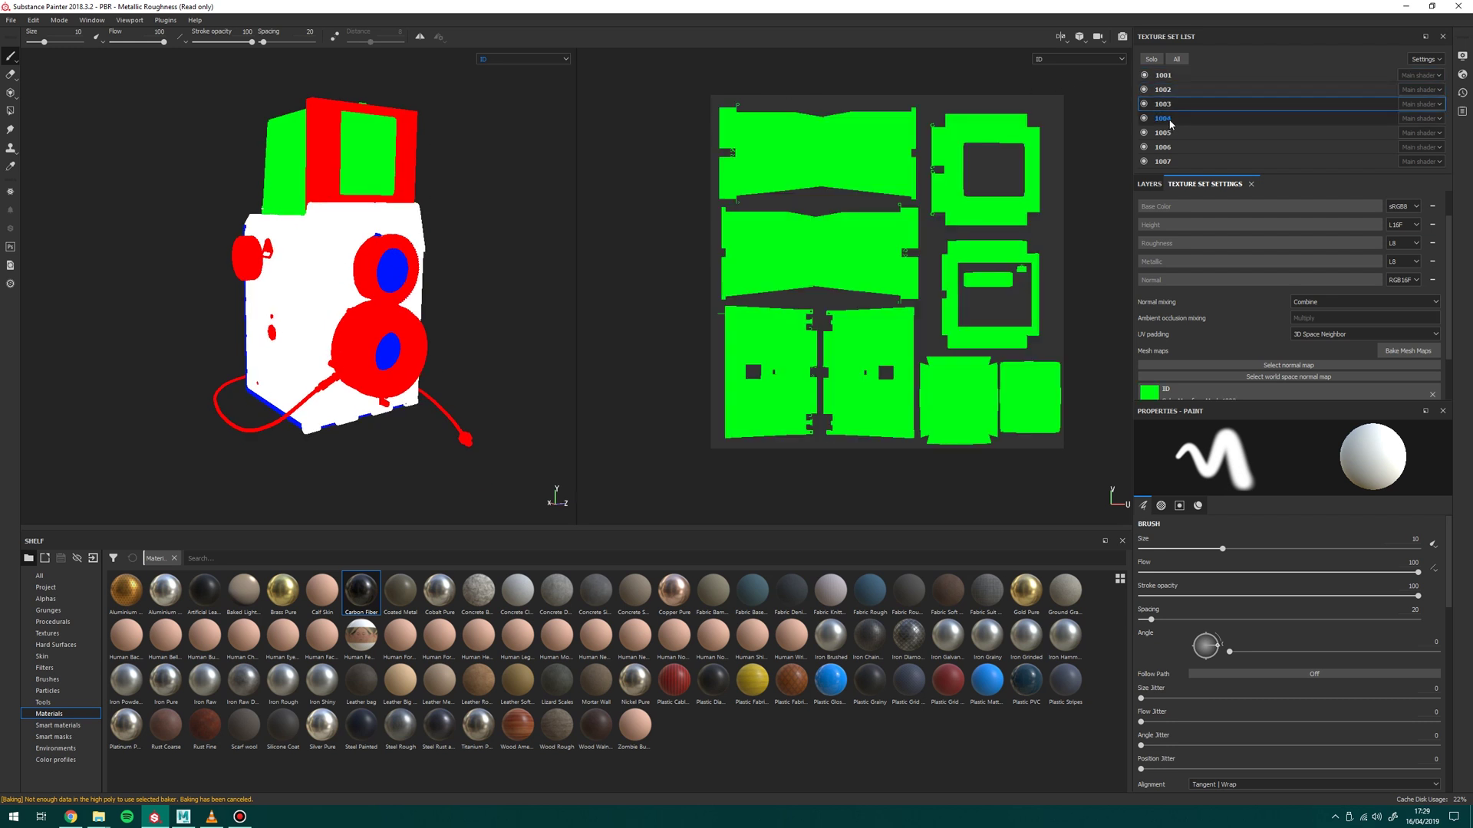
click(1166, 119)
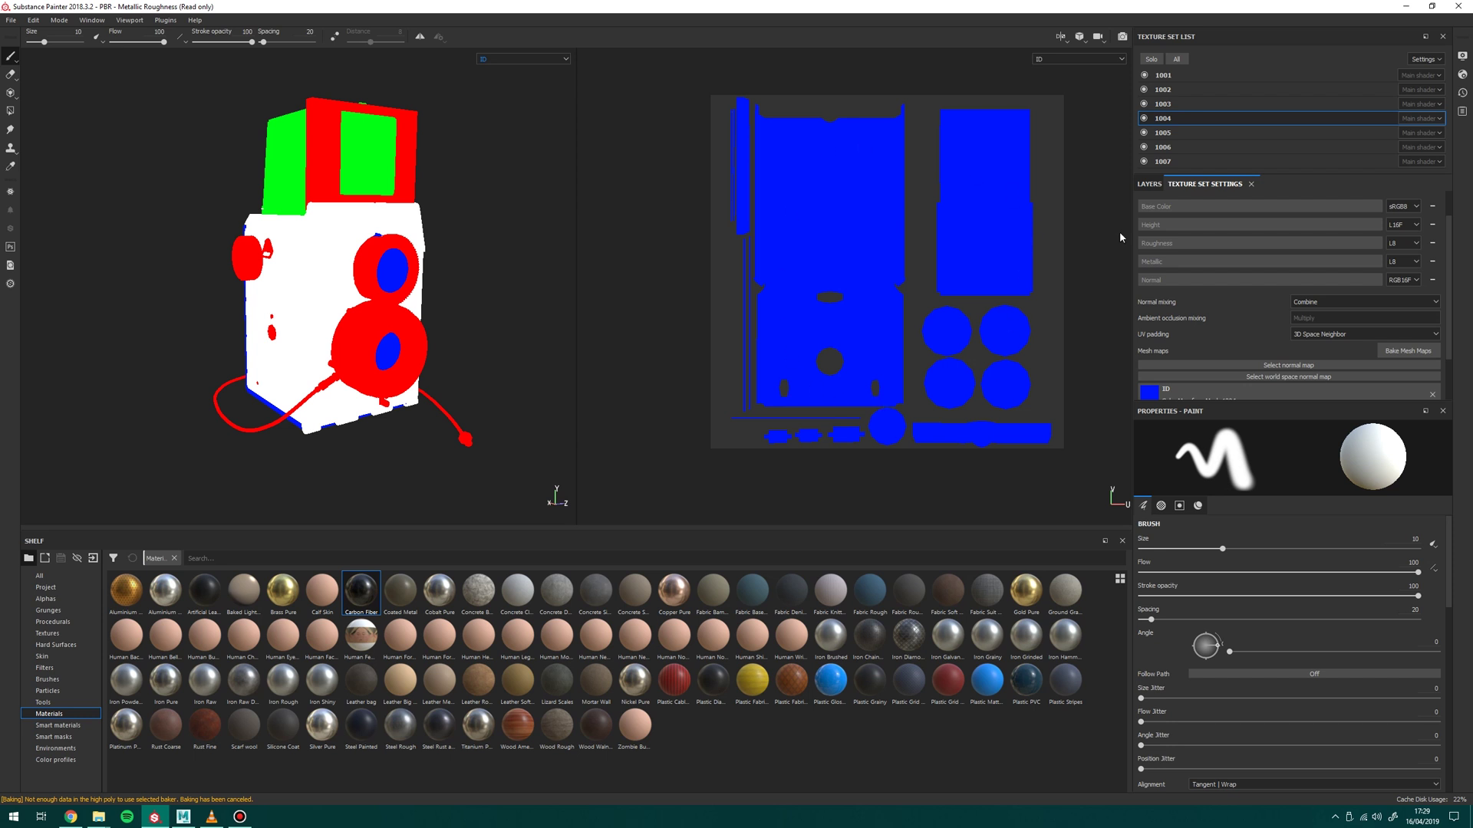
alt+drag(337, 330, 473, 362)
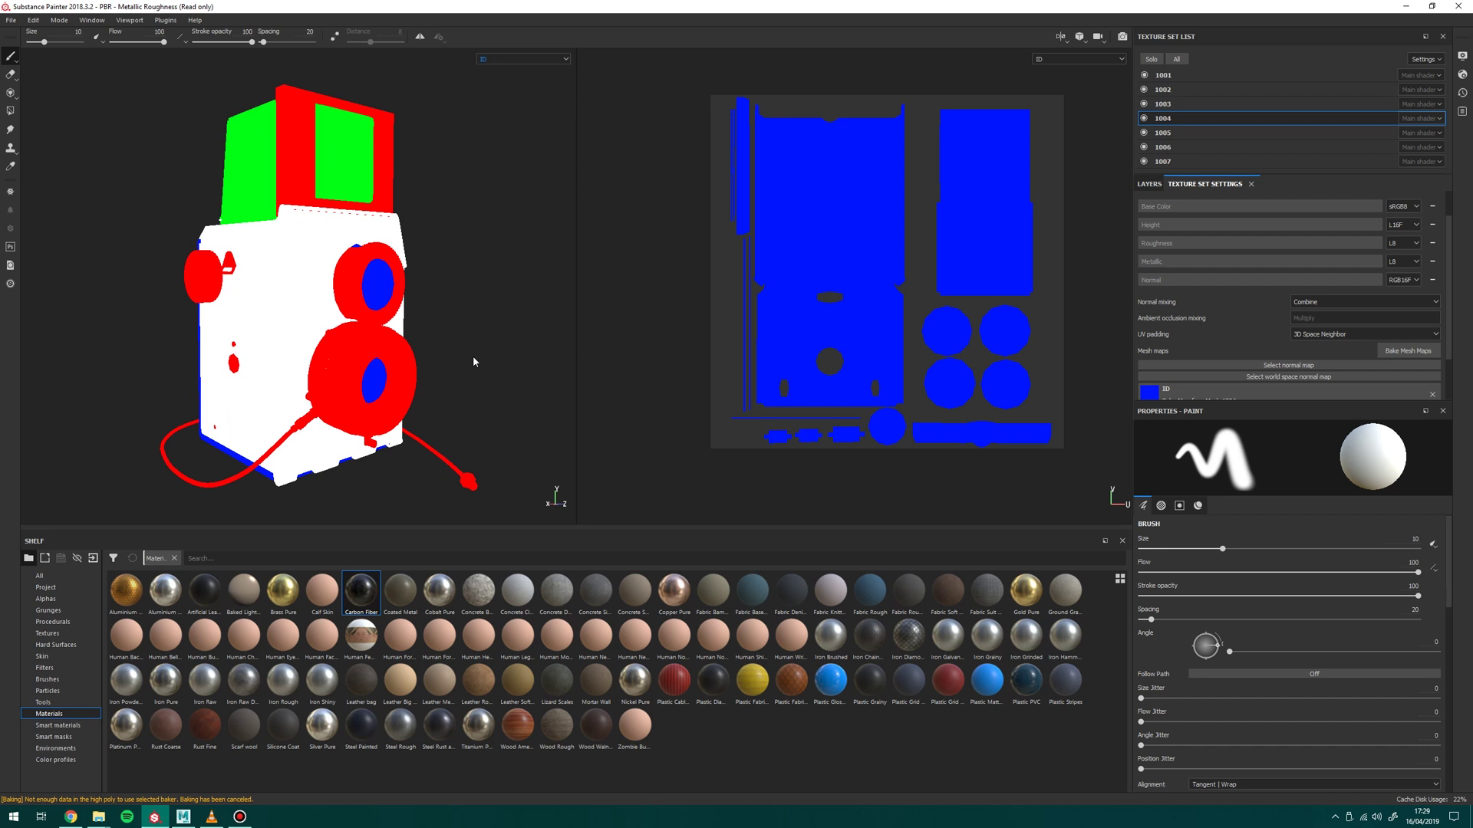
Reopen the ID map baking settings, set Match to By Mesh Name and use the low poly mesh as the high poly mesh.
click(1398, 352)
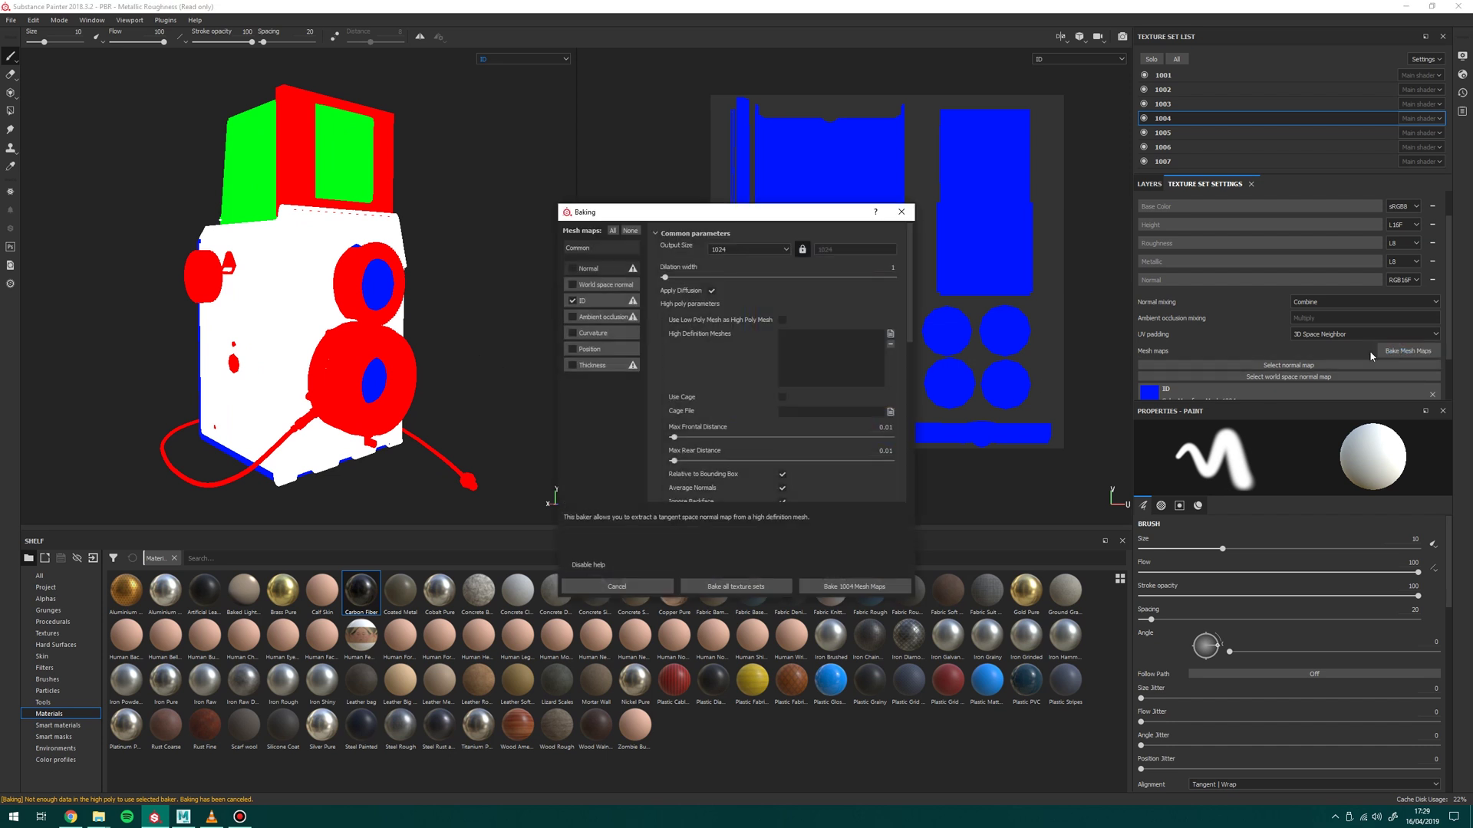
click(600, 300)
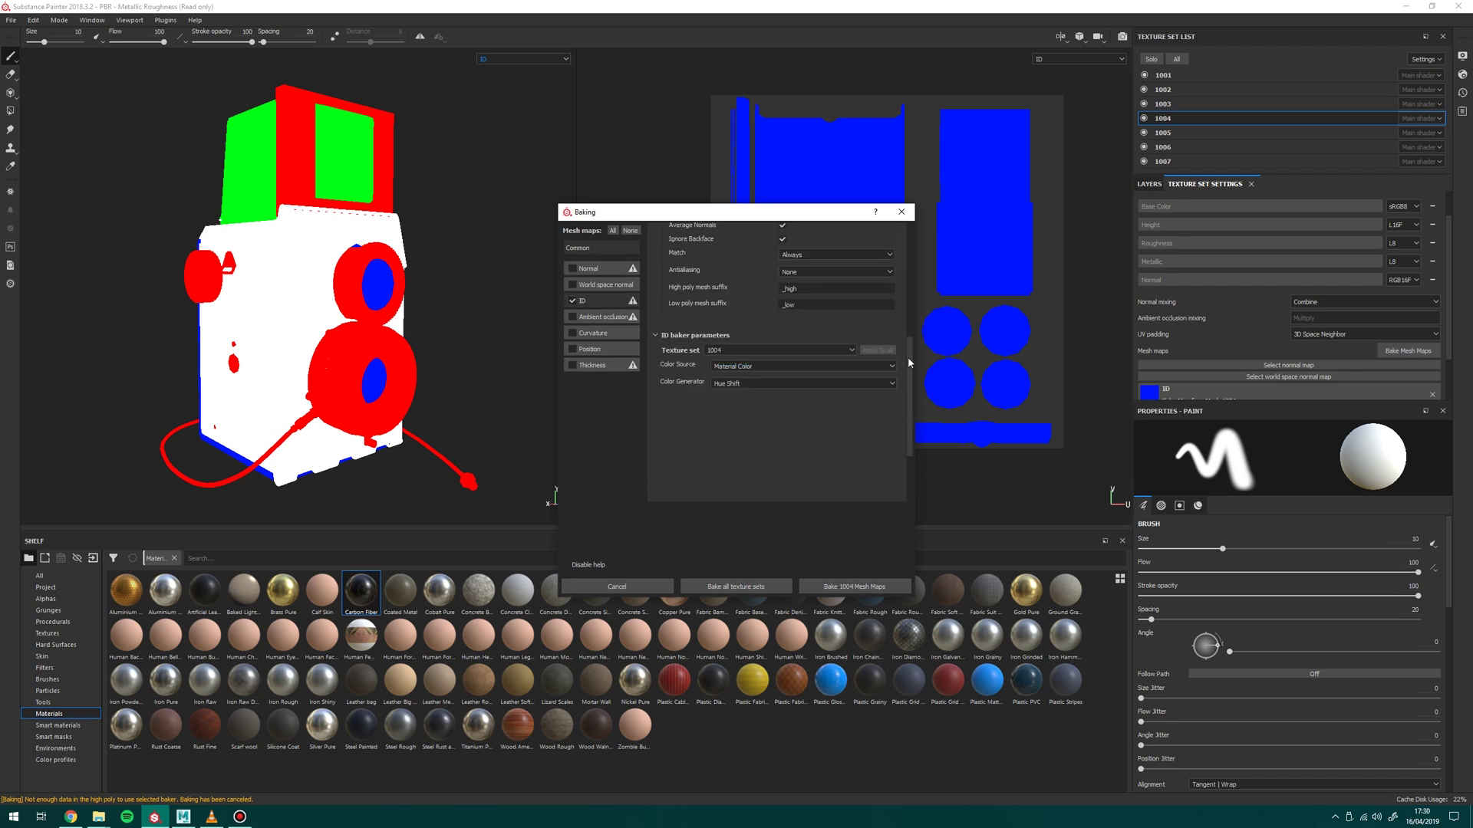
scroll(909, 357, up, 5)
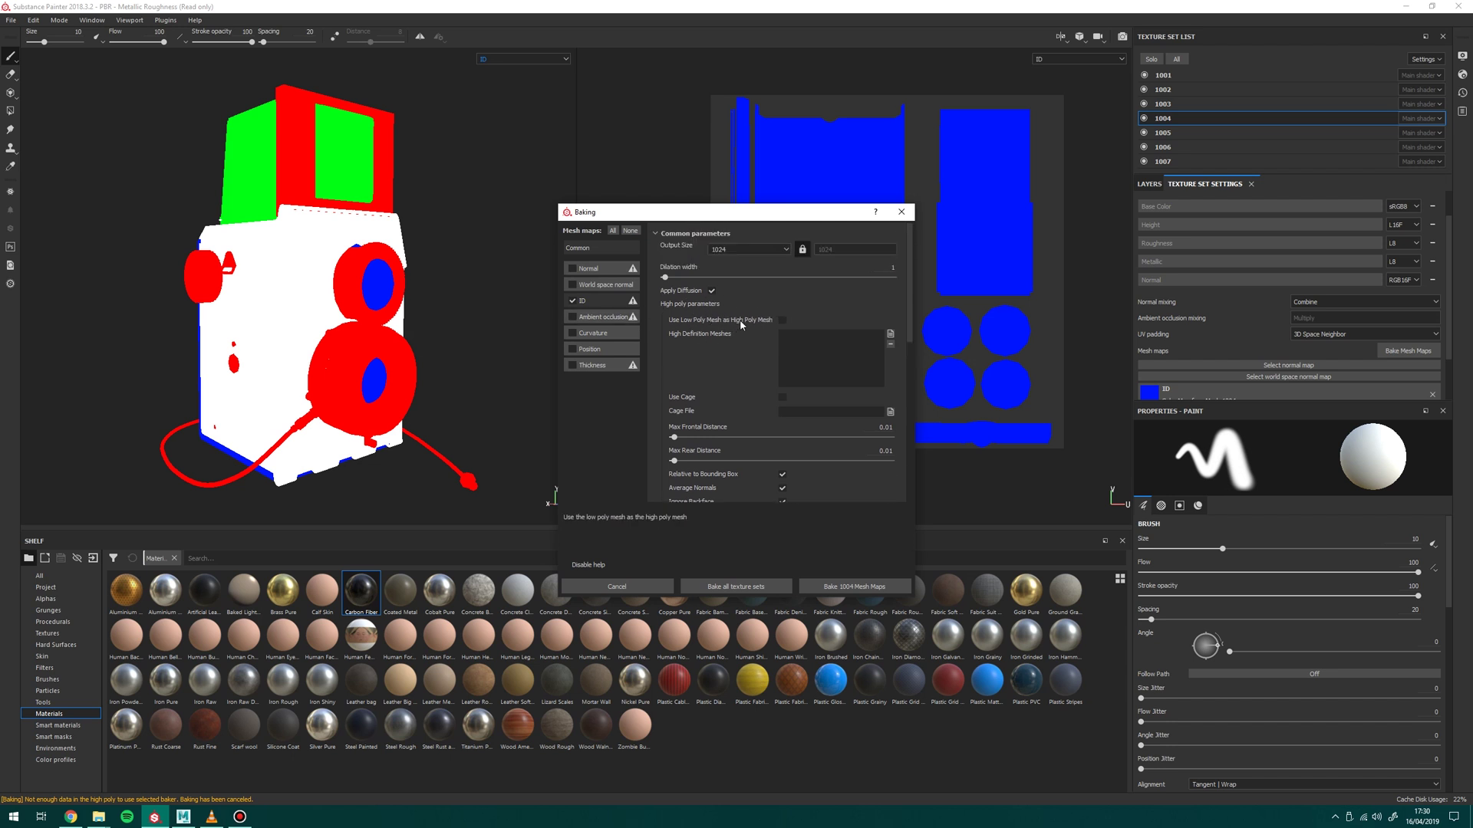
scroll(741, 325, down, 3)
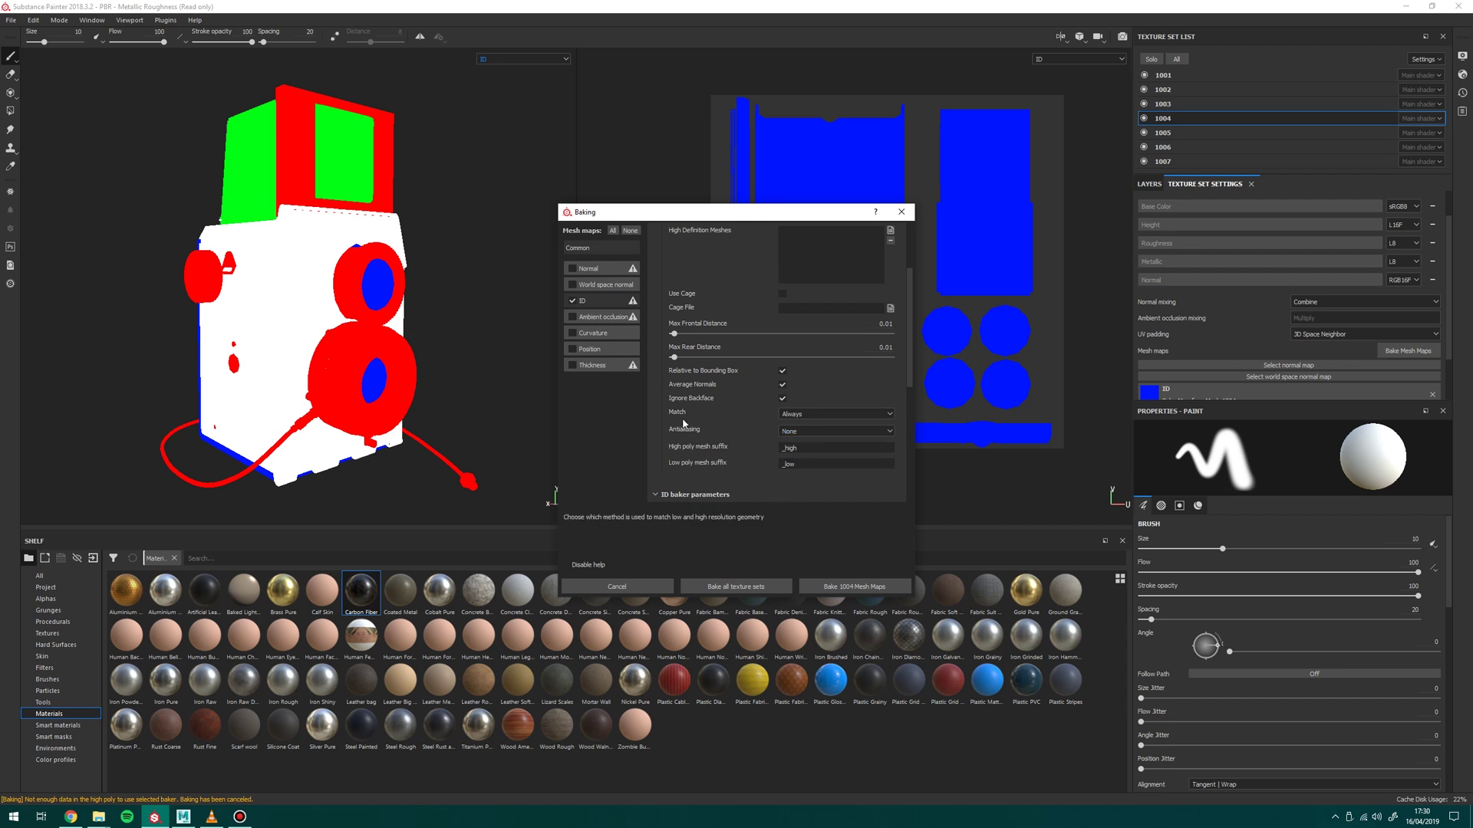
click(794, 418)
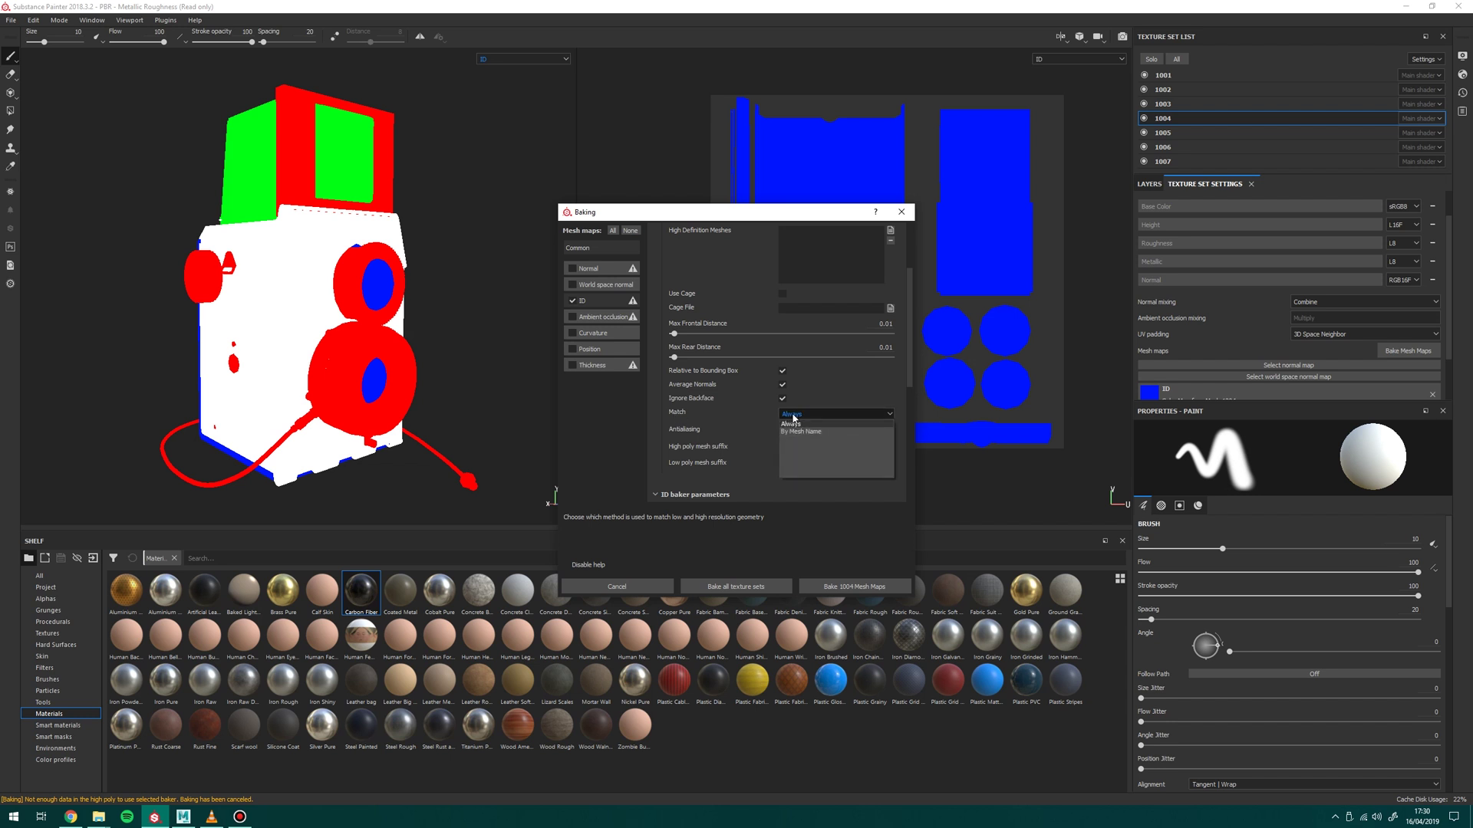
click(826, 431)
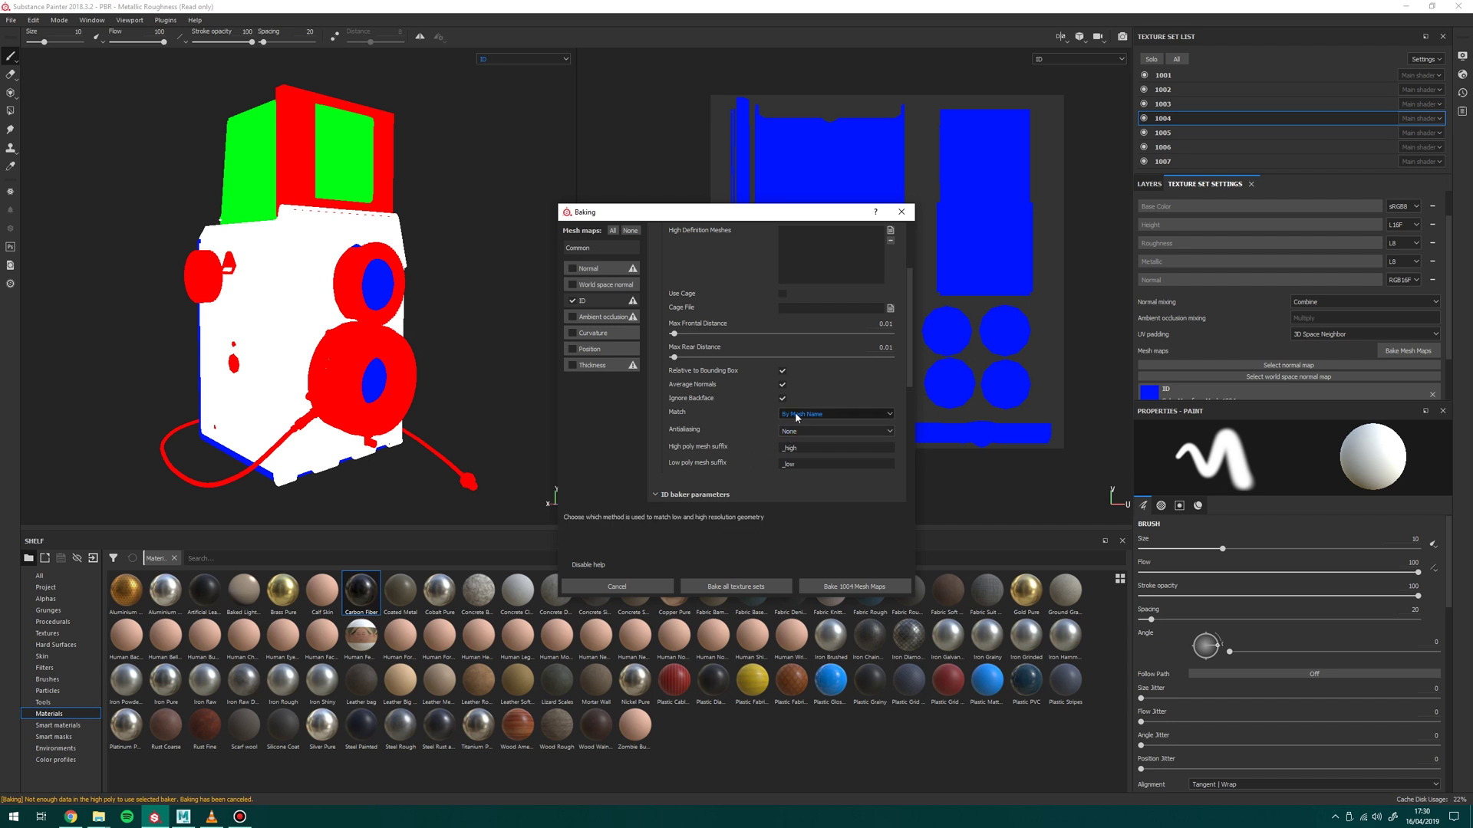
drag(910, 359, 905, 349)
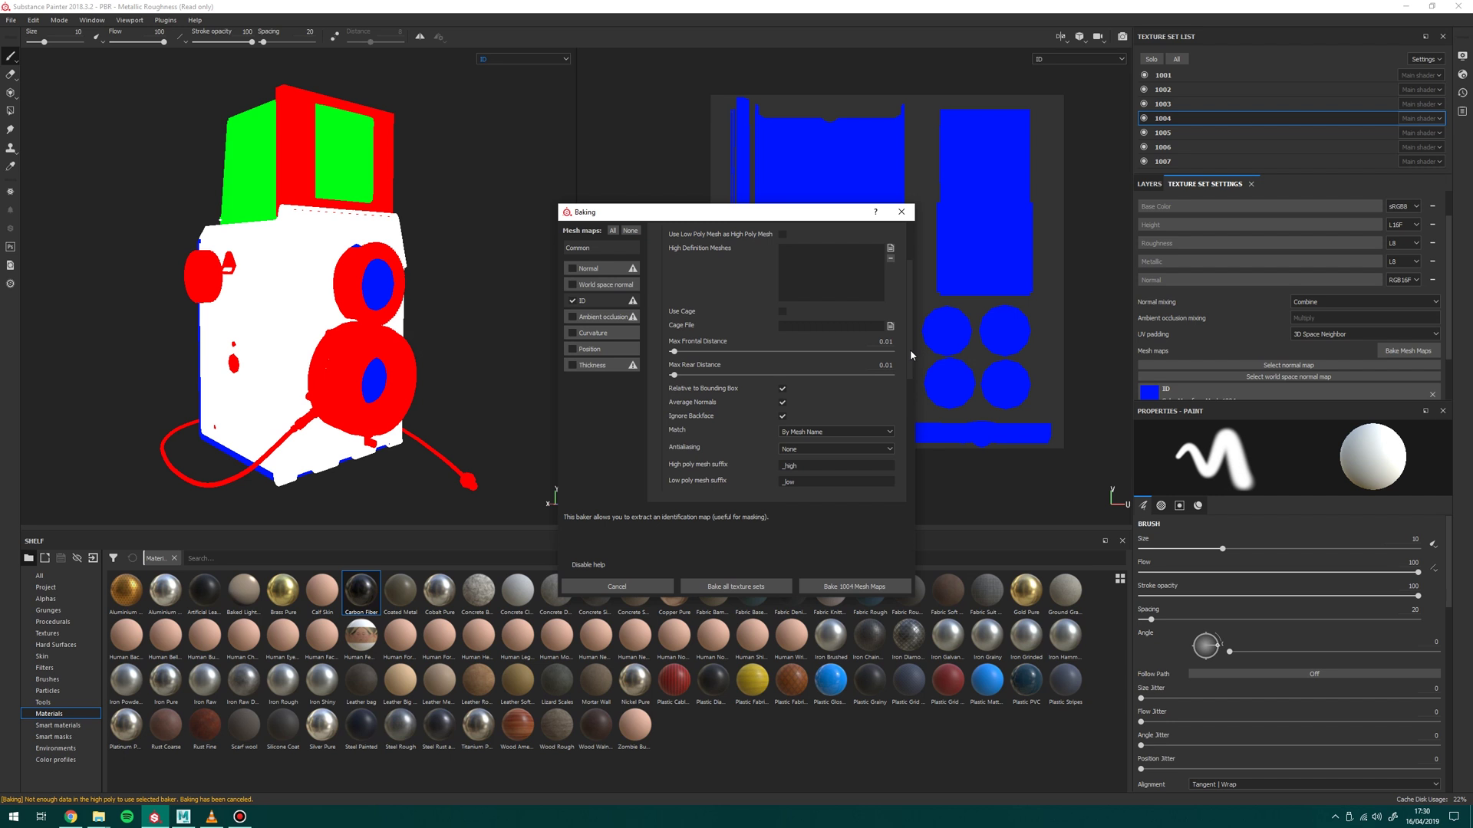
drag(909, 352, 909, 338)
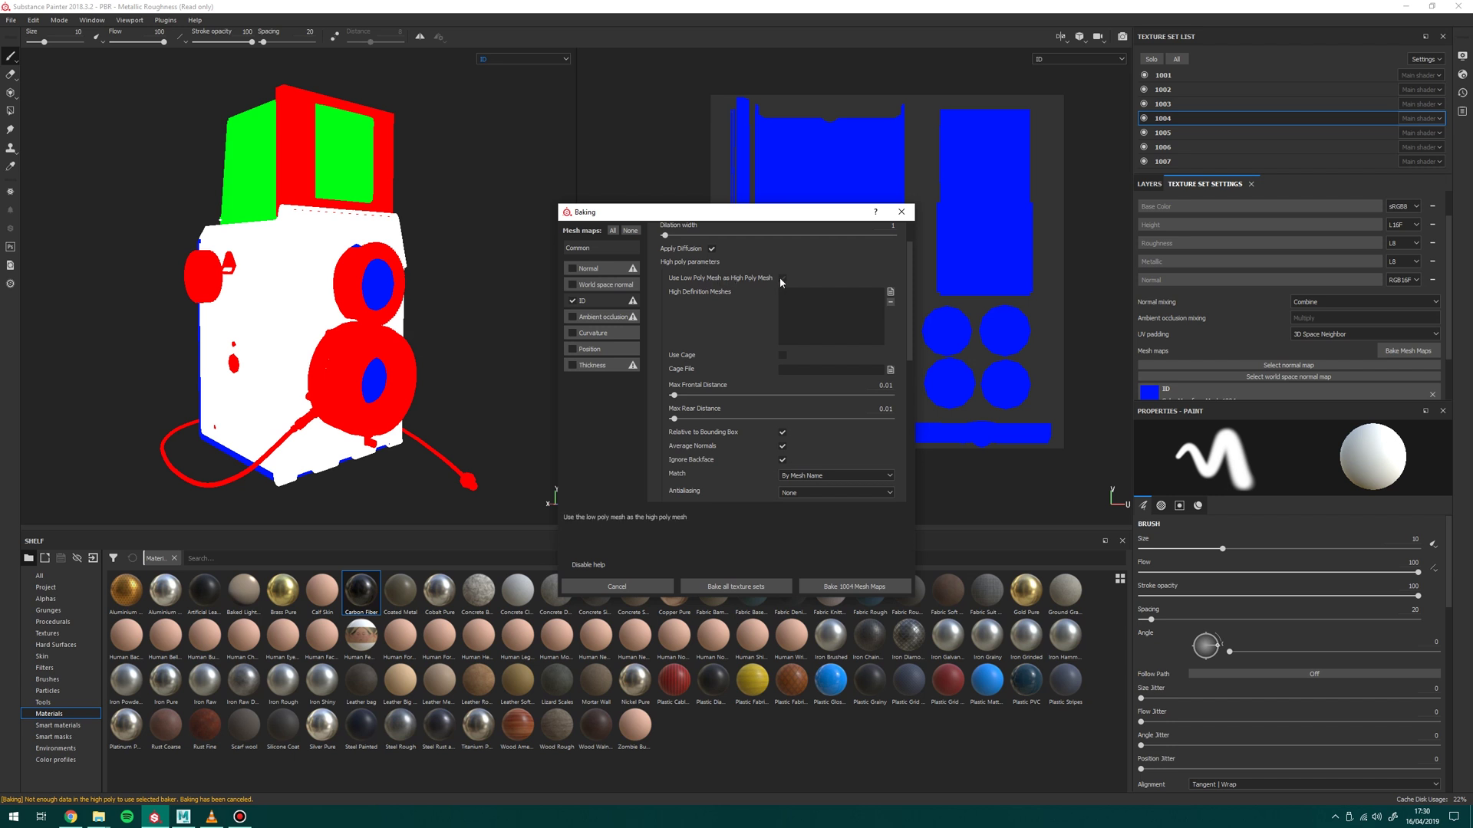
Set both the high poly and low poly mesh suffixes to _geo.
scroll(814, 408, down, 2)
click(813, 415)
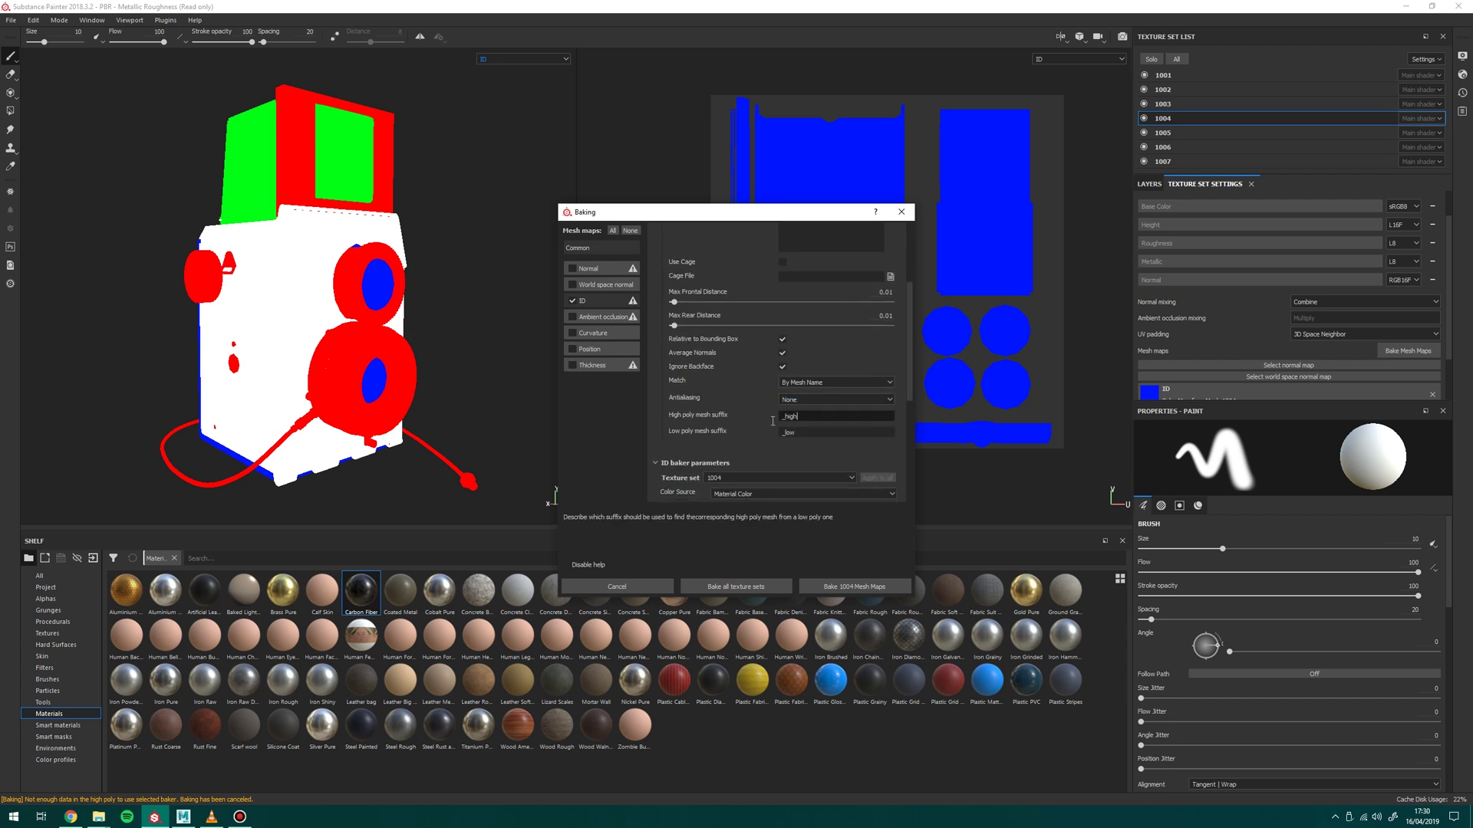
text(_geo)
key(Tab)
text(_geo)
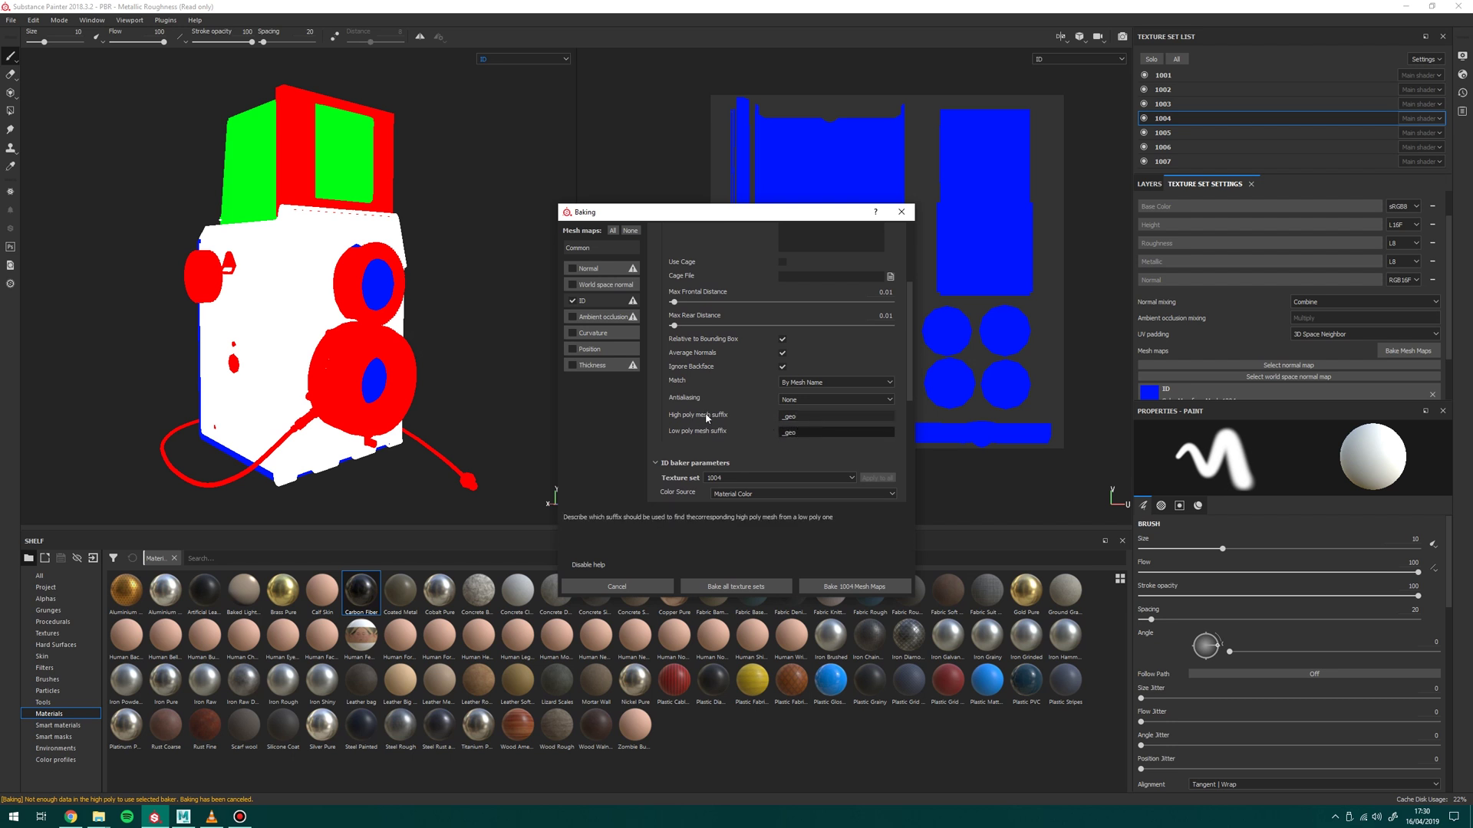
Rebake the ID map for all texture sets using mesh name matching and inspect the camera model.
scroll(893, 368, up, 1)
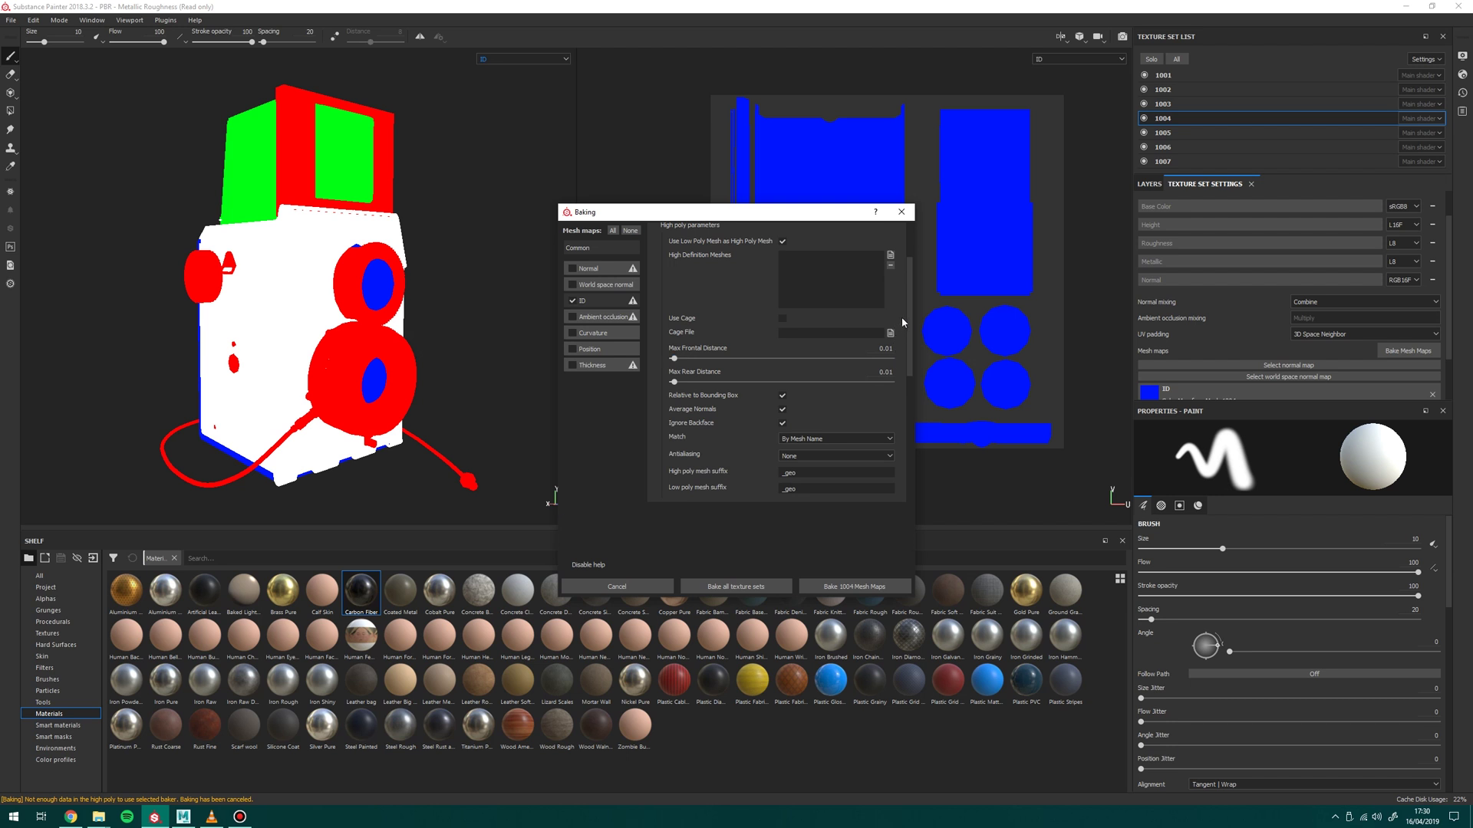
scroll(910, 330, down, 1)
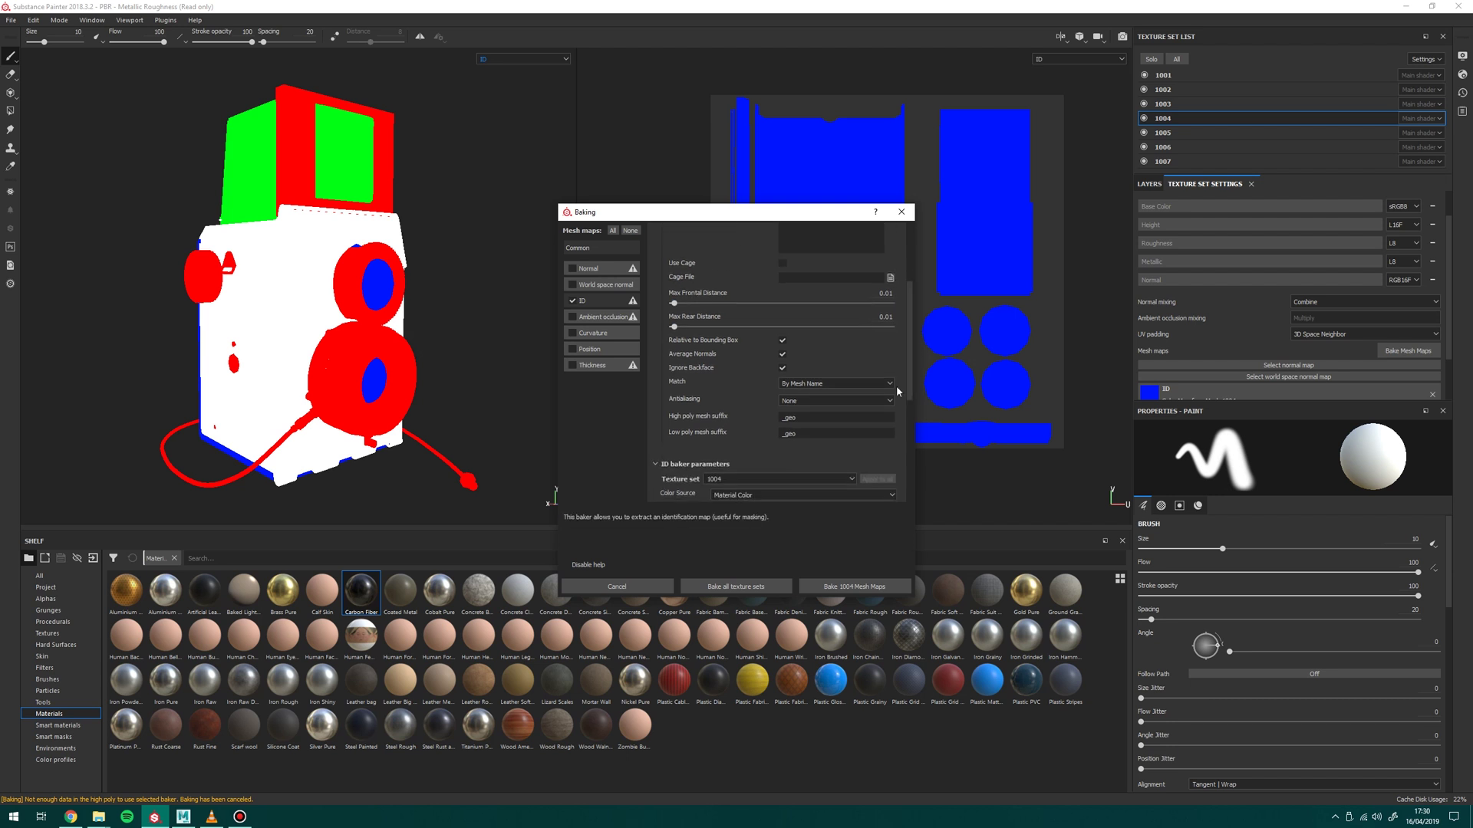
click(746, 587)
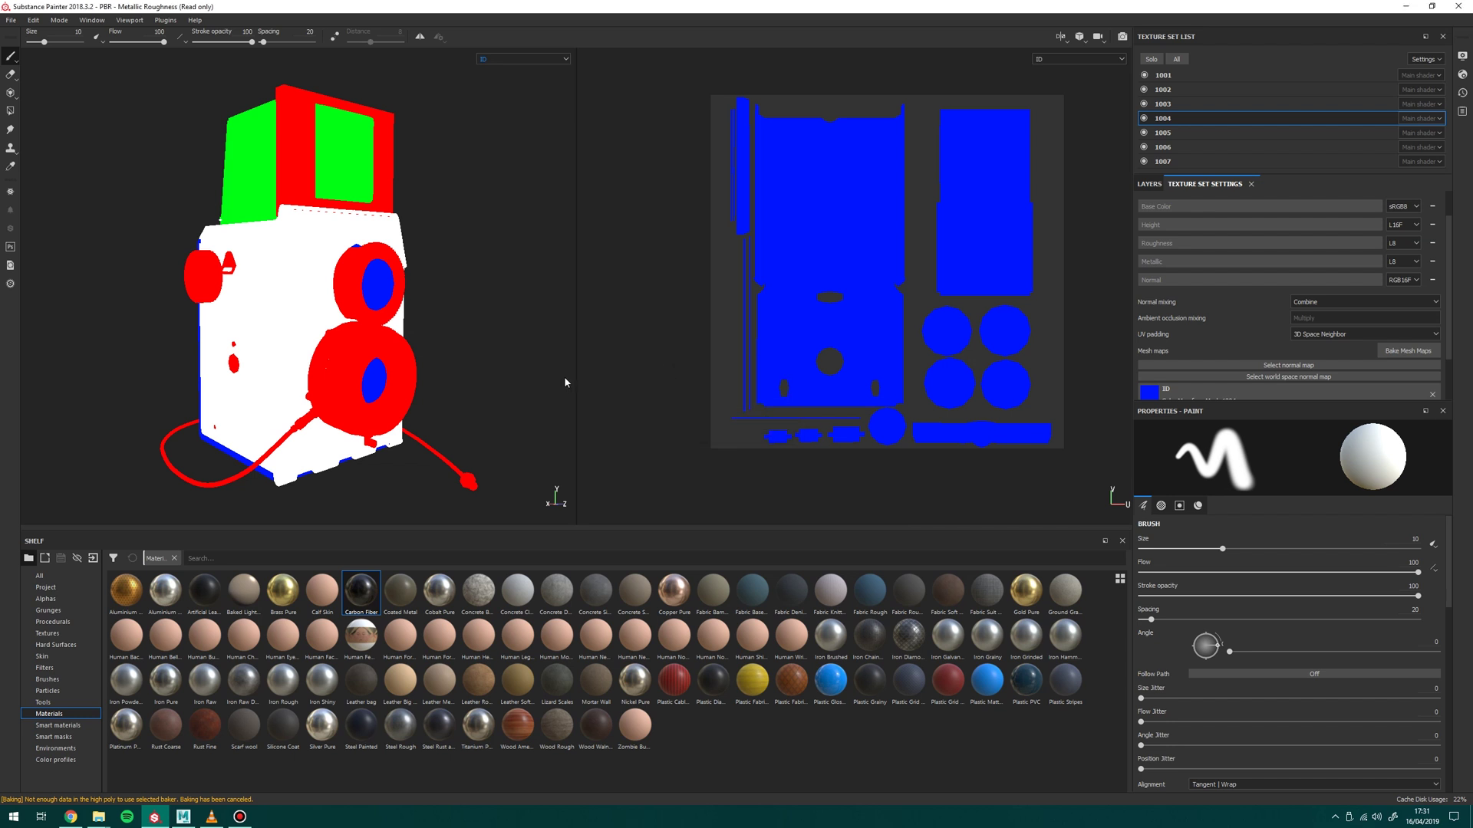
alt+drag(488, 323, 452, 424)
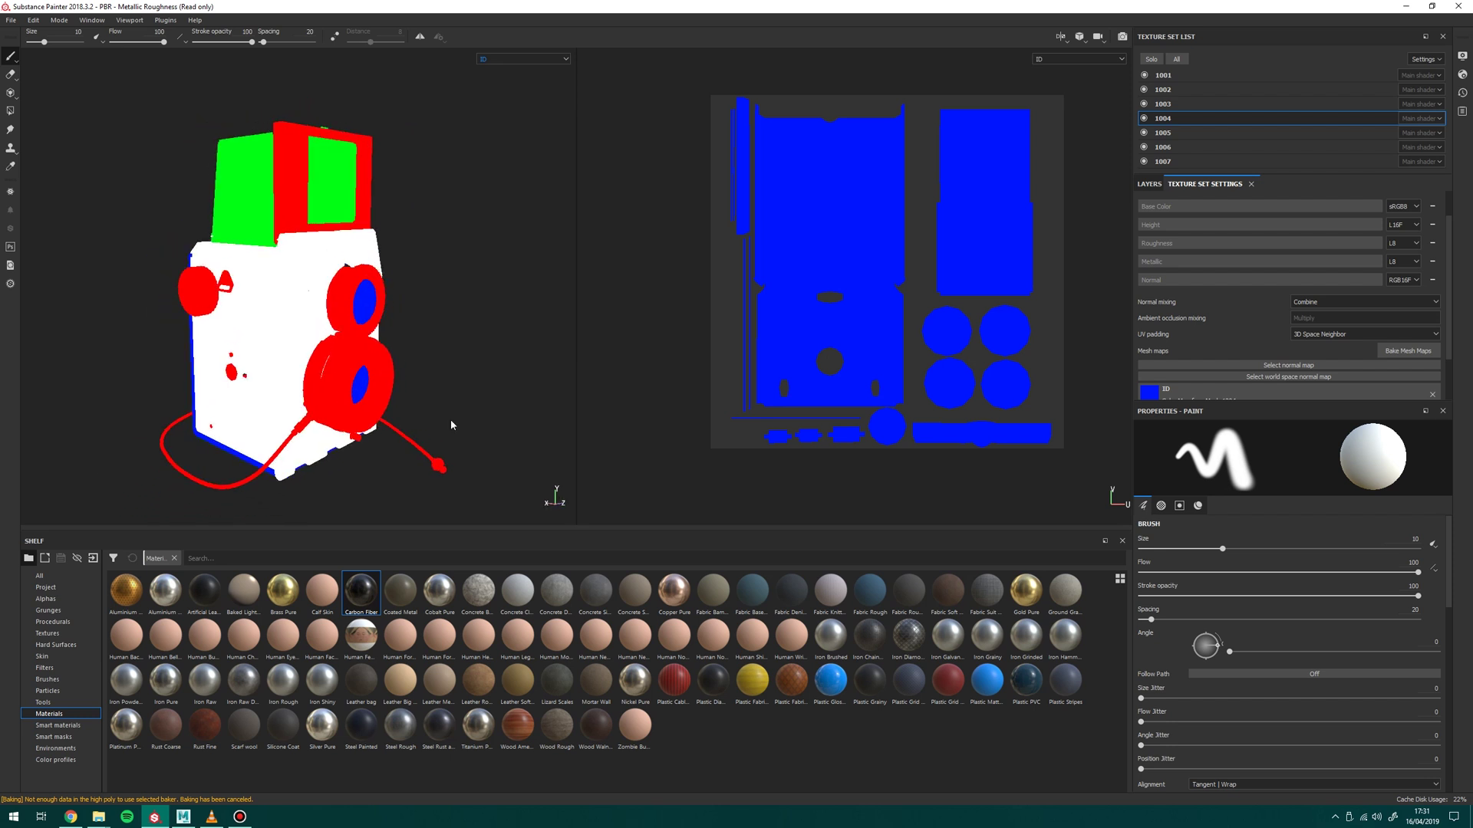
Switch to Maya, clear the geometry selection and select the polySurface1_geo mesh to check its naming suffix.
click(183, 817)
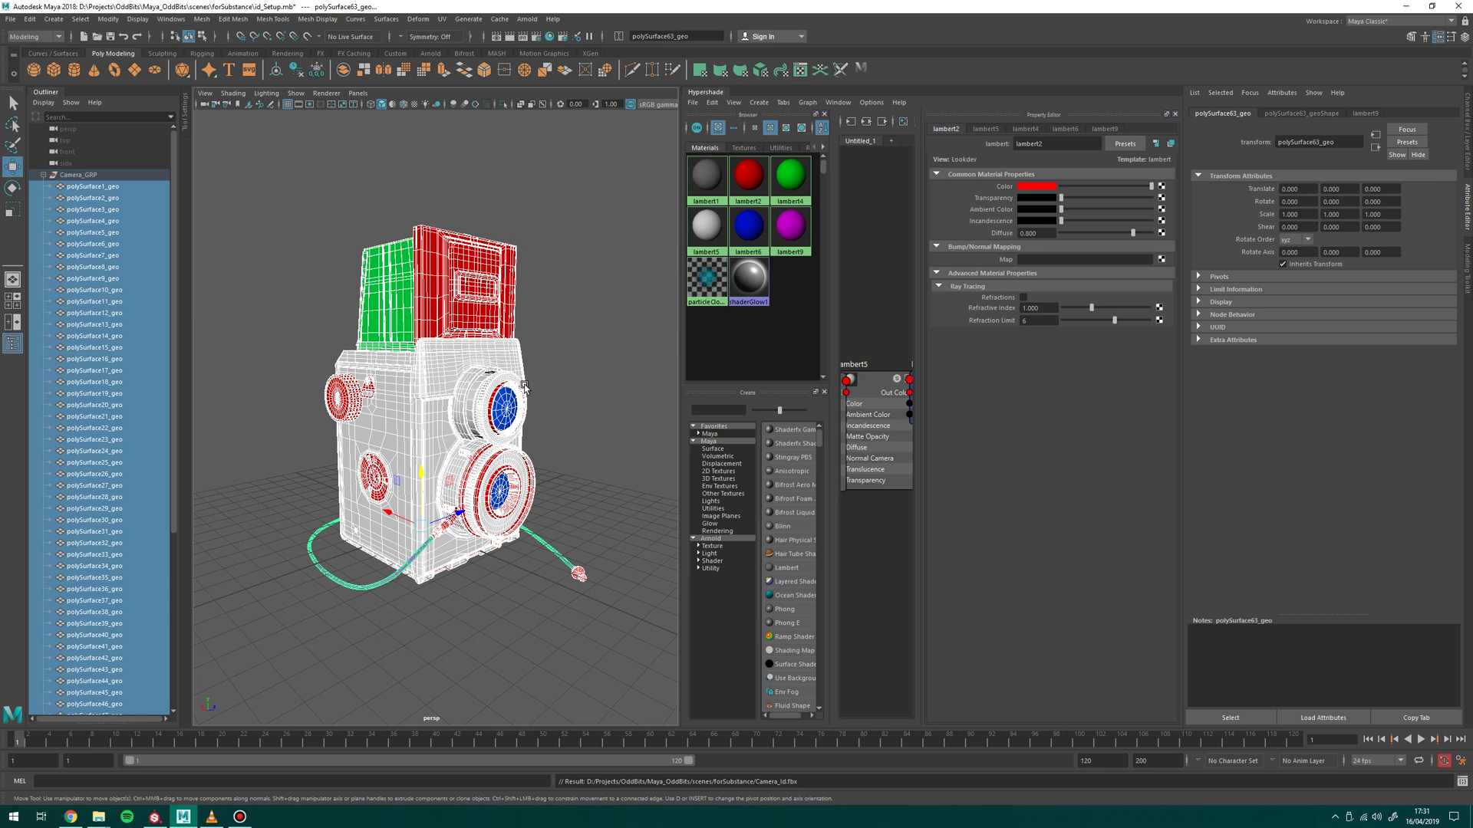
alt+drag(438, 279, 536, 283)
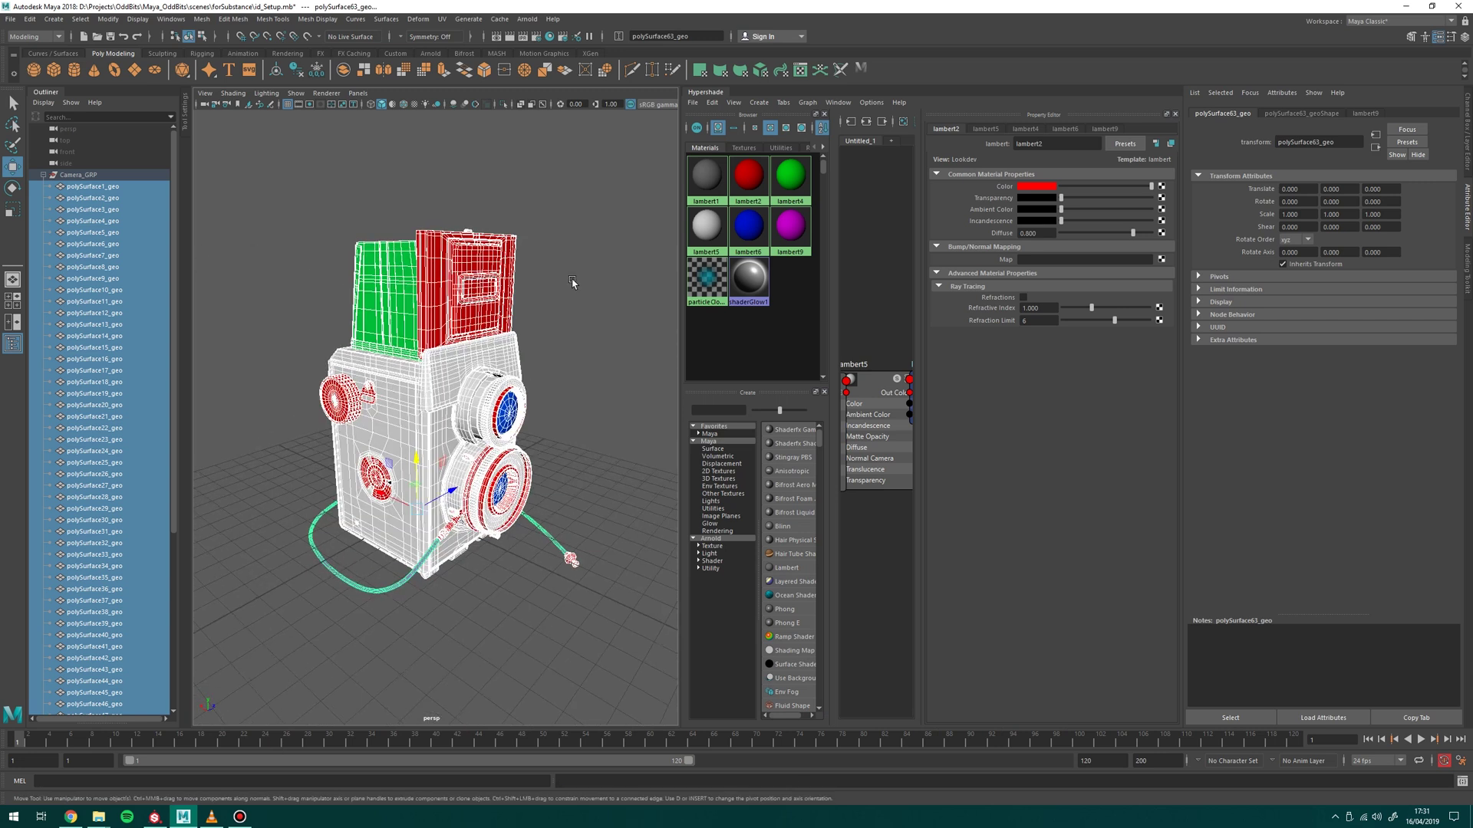
click(571, 282)
alt+drag(493, 370, 440, 356)
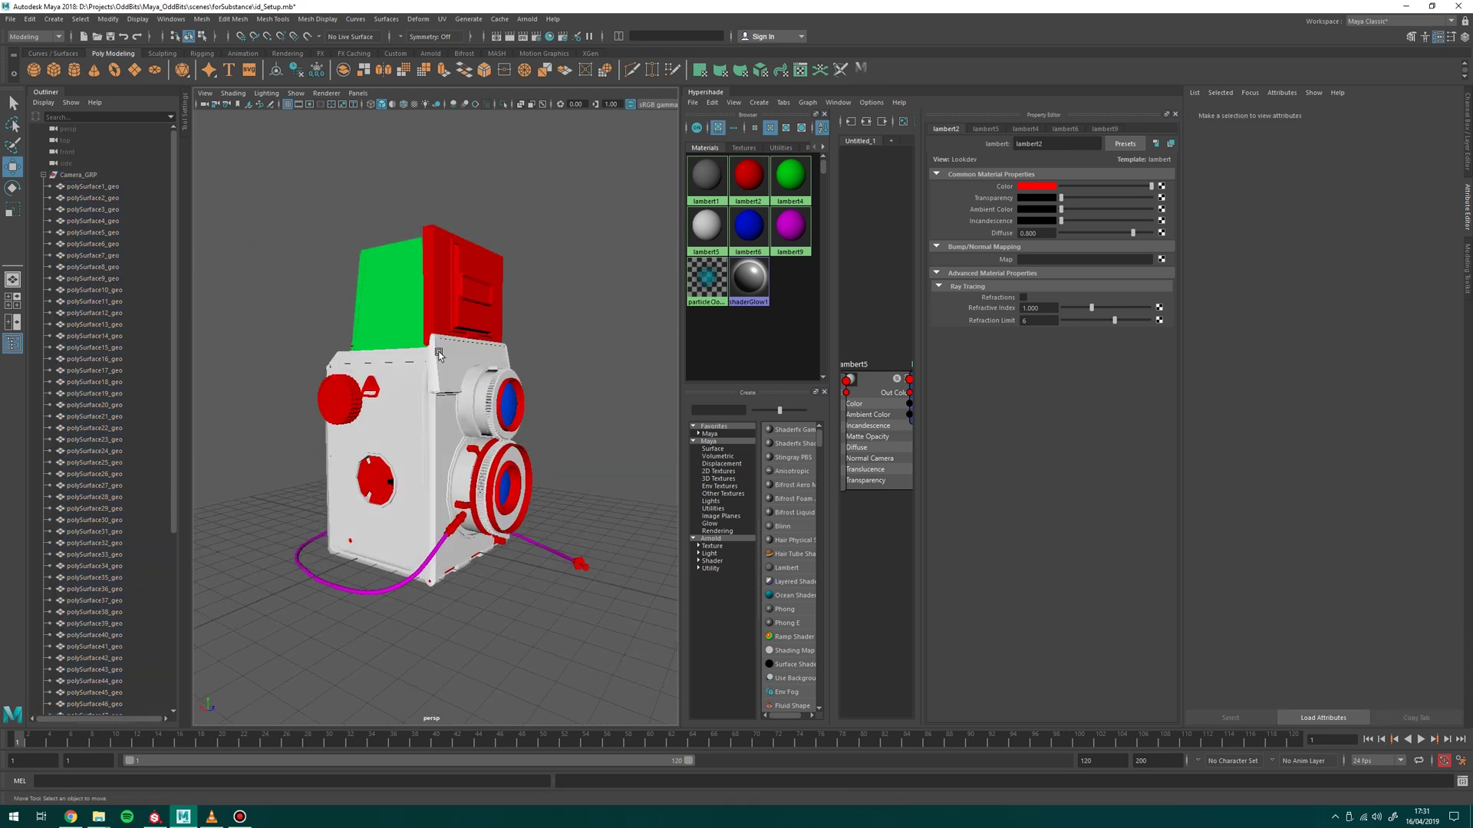
click(116, 188)
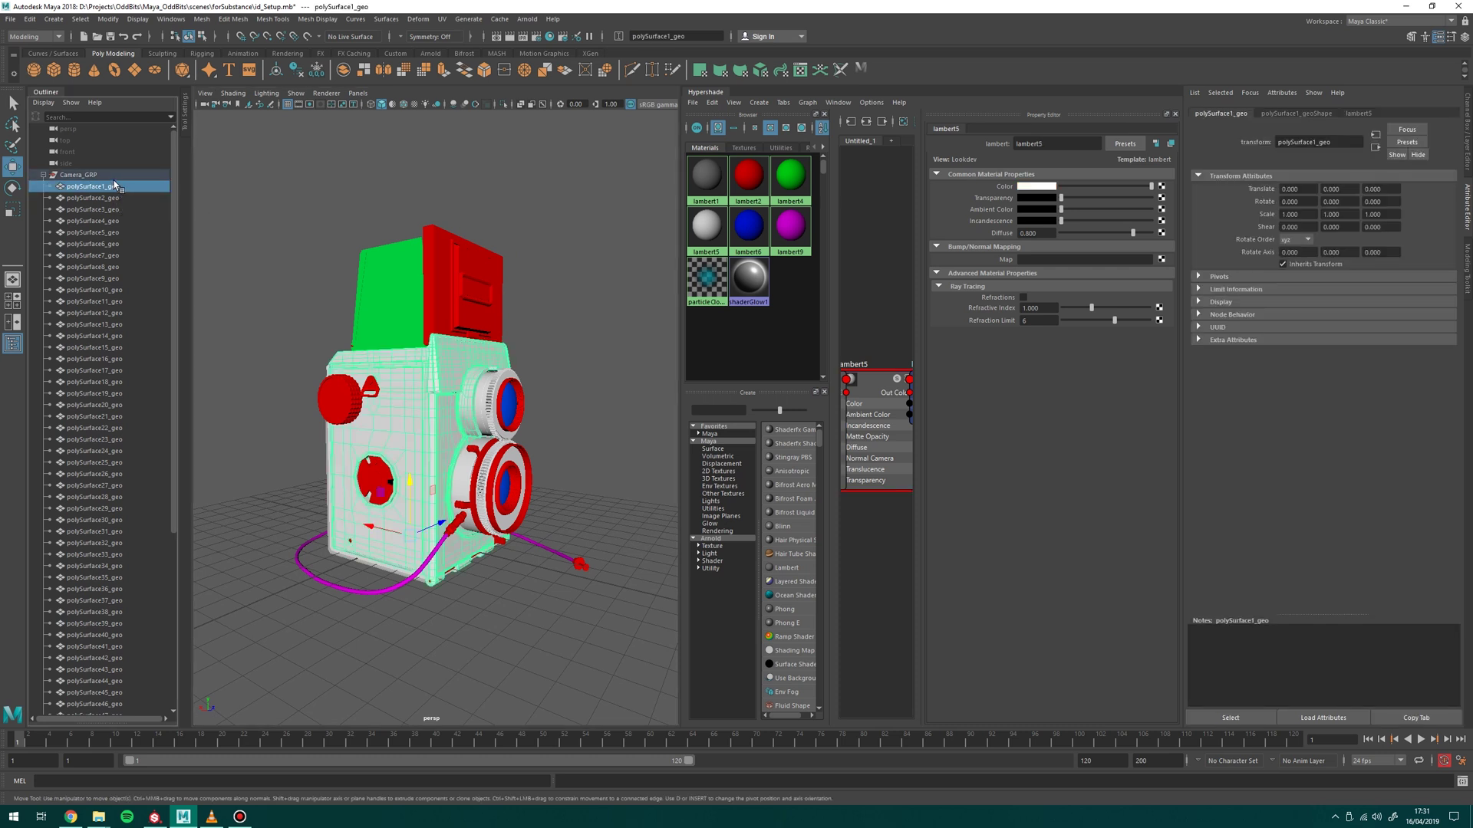
Select every mesh in Camera_GRP from polySurface1_geo to polySurface66_geo and replace the _geo suffix with _hp using the Quick rename tool.
scroll(117, 307, down, 7)
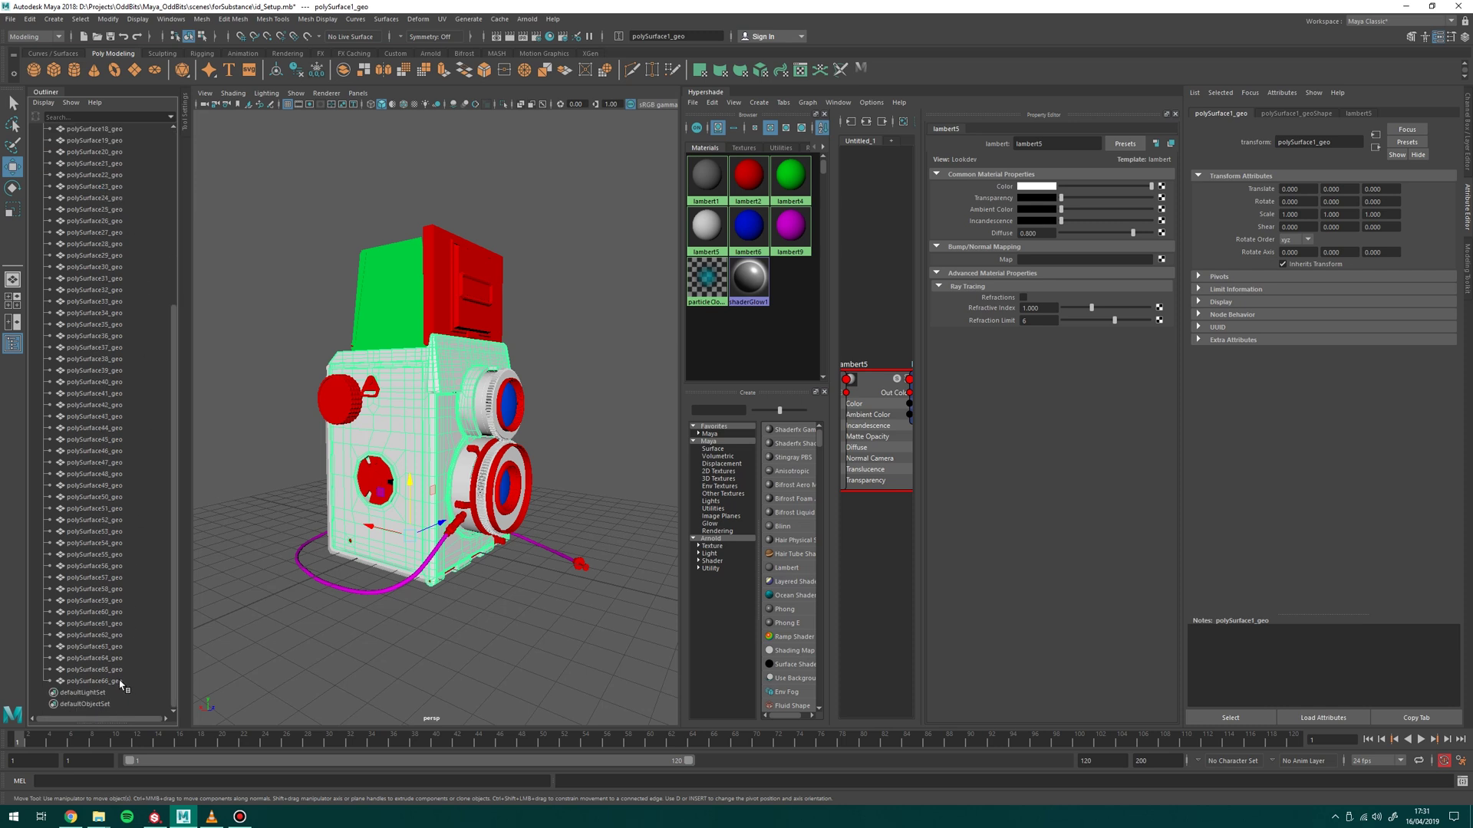
shift+click(121, 682)
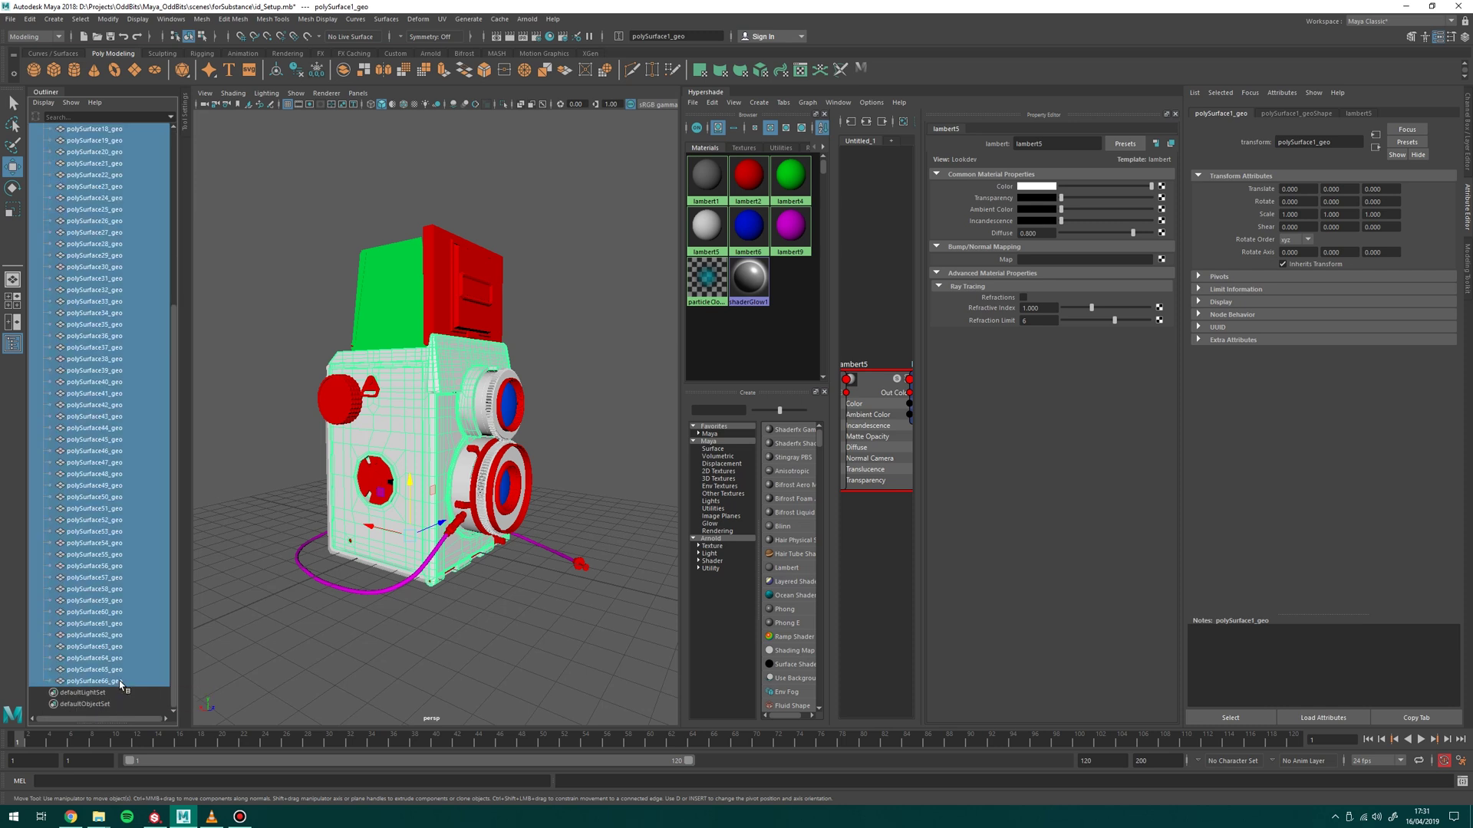
click(861, 70)
drag(1078, 299, 1040, 306)
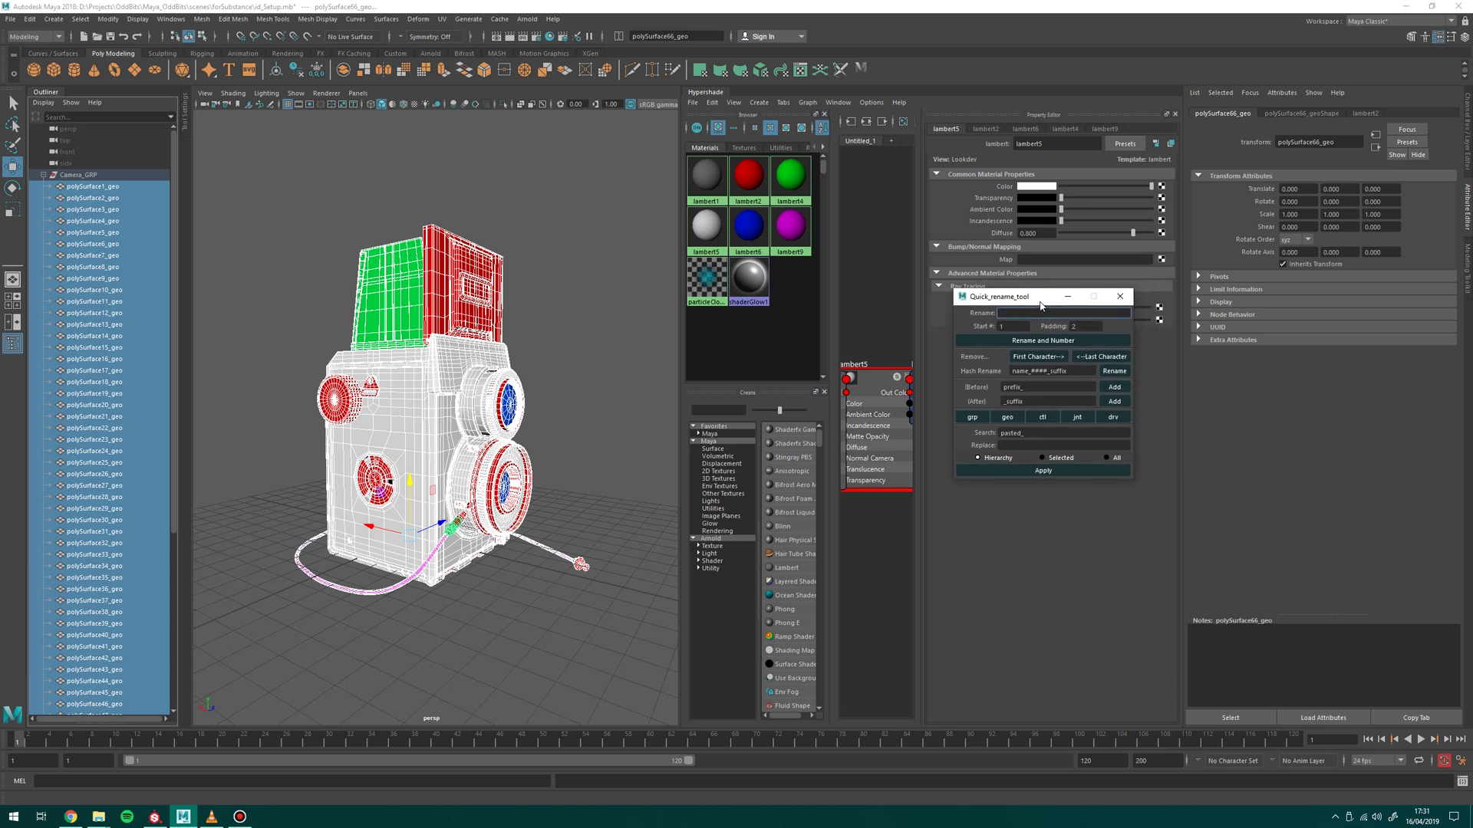
double_click(1045, 434)
key(BackSpace)
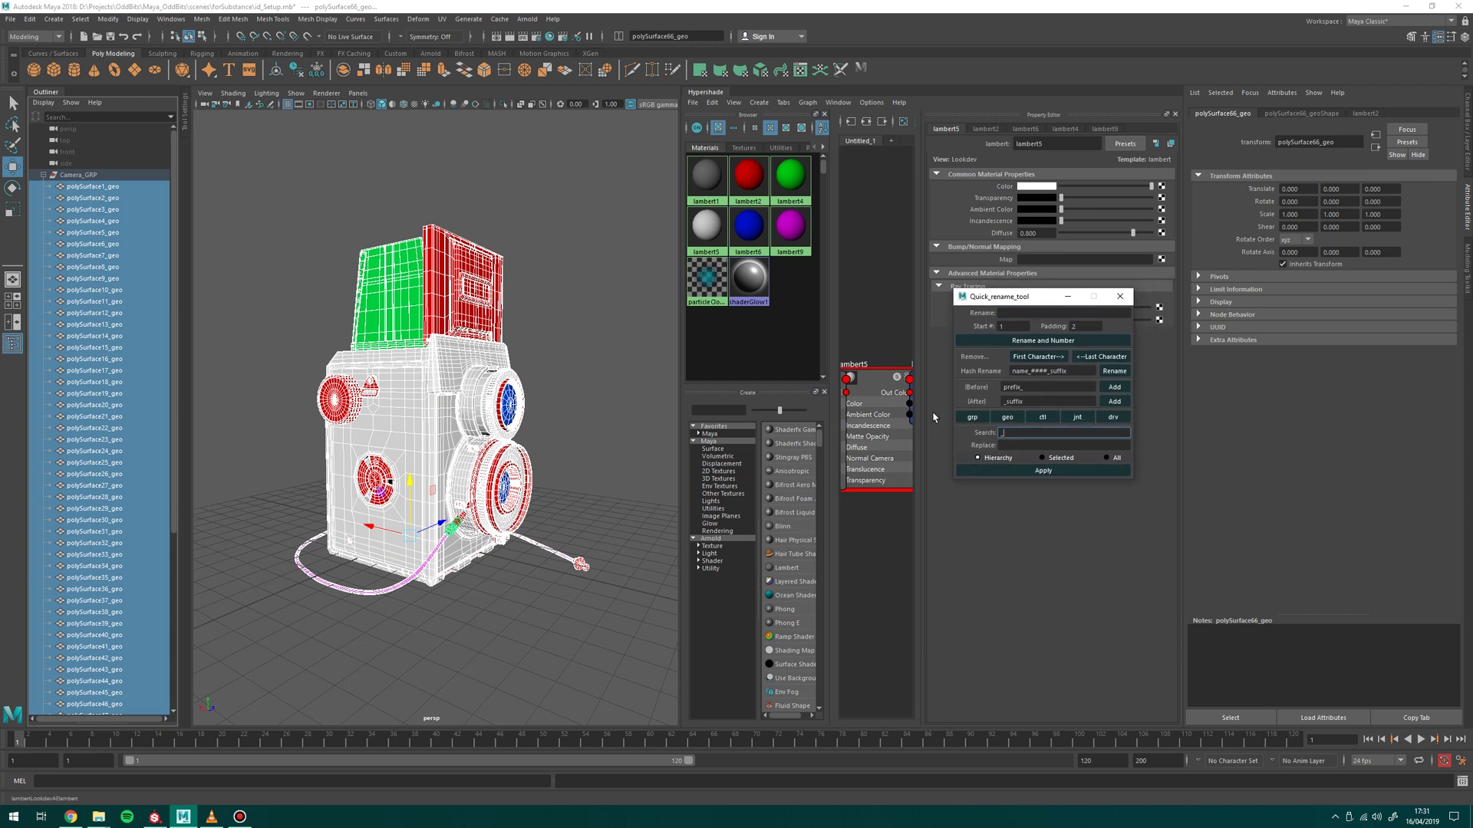
click(1018, 445)
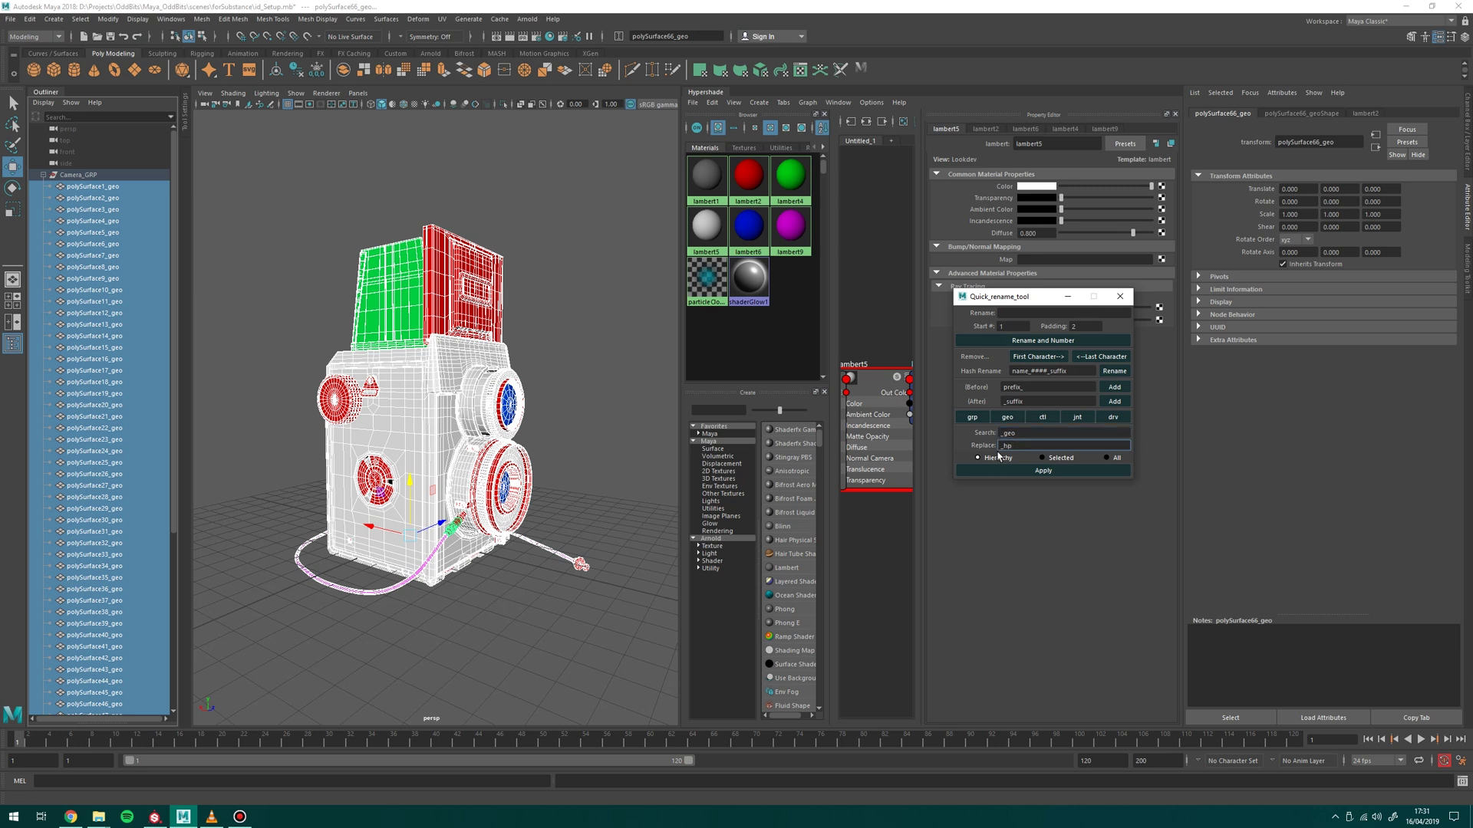
text(_hp)
click(1043, 470)
Export the selected _hp meshes as an FBX file named Camera_Id_hp.fbx in the forSubstance folder.
alt+drag(239, 193, 590, 628)
click(10, 18)
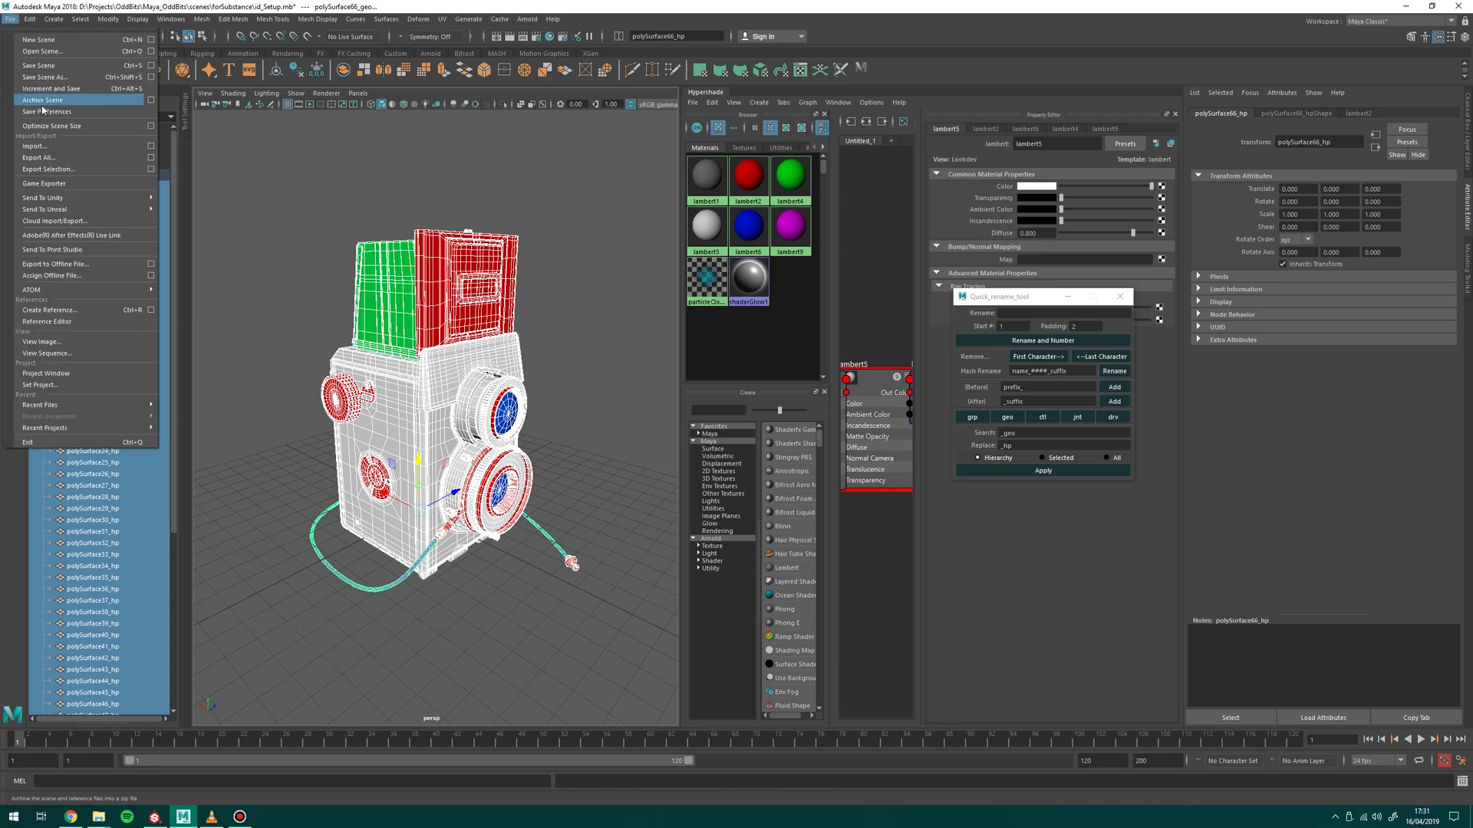
click(46, 169)
click(560, 282)
click(534, 675)
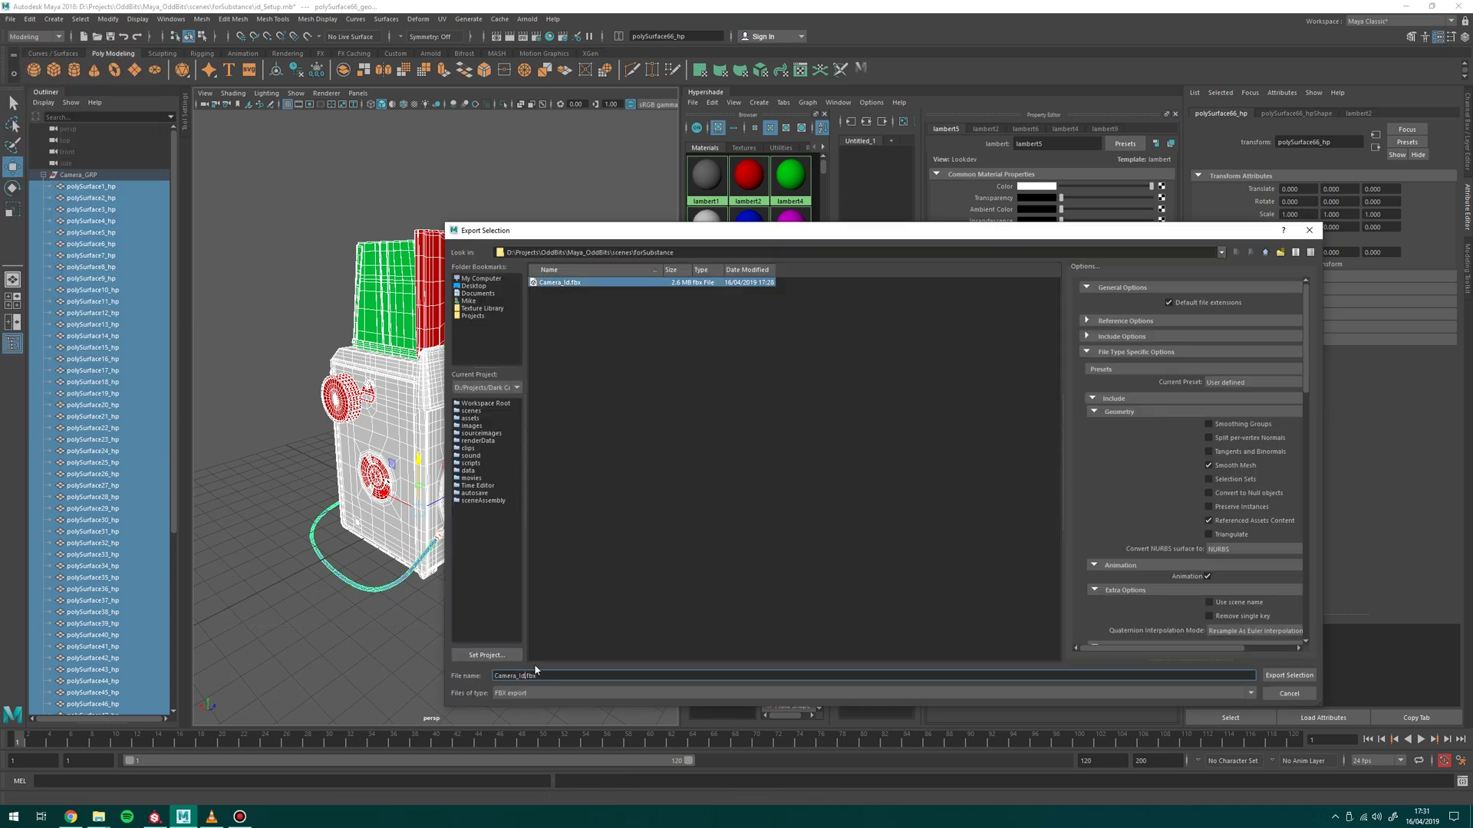
click(1290, 675)
Switch to Substance Painter, open the mesh map baking settings and load Camera_Id_hp.fbx as the high definition mesh.
click(155, 816)
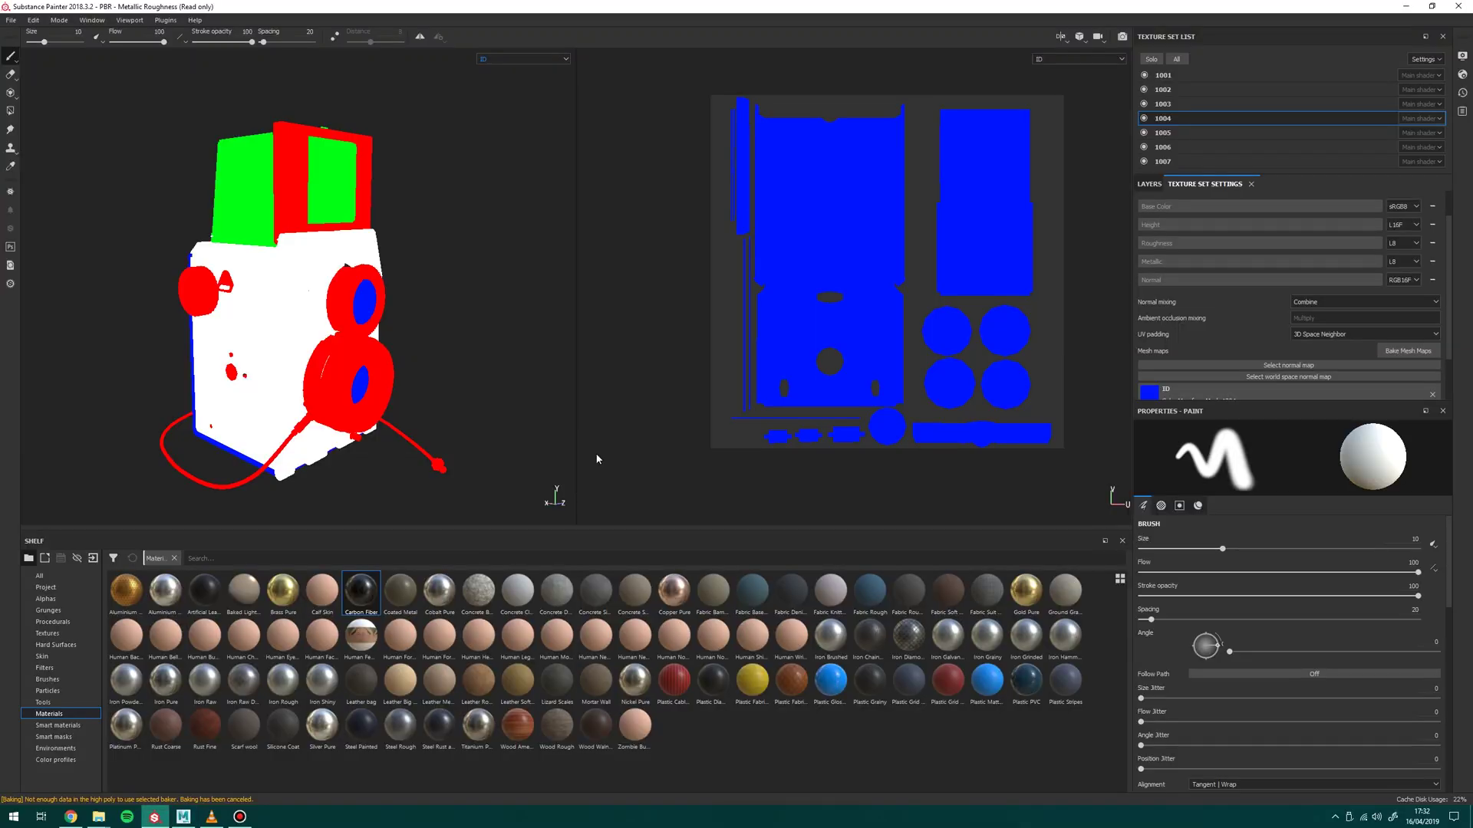
click(1408, 351)
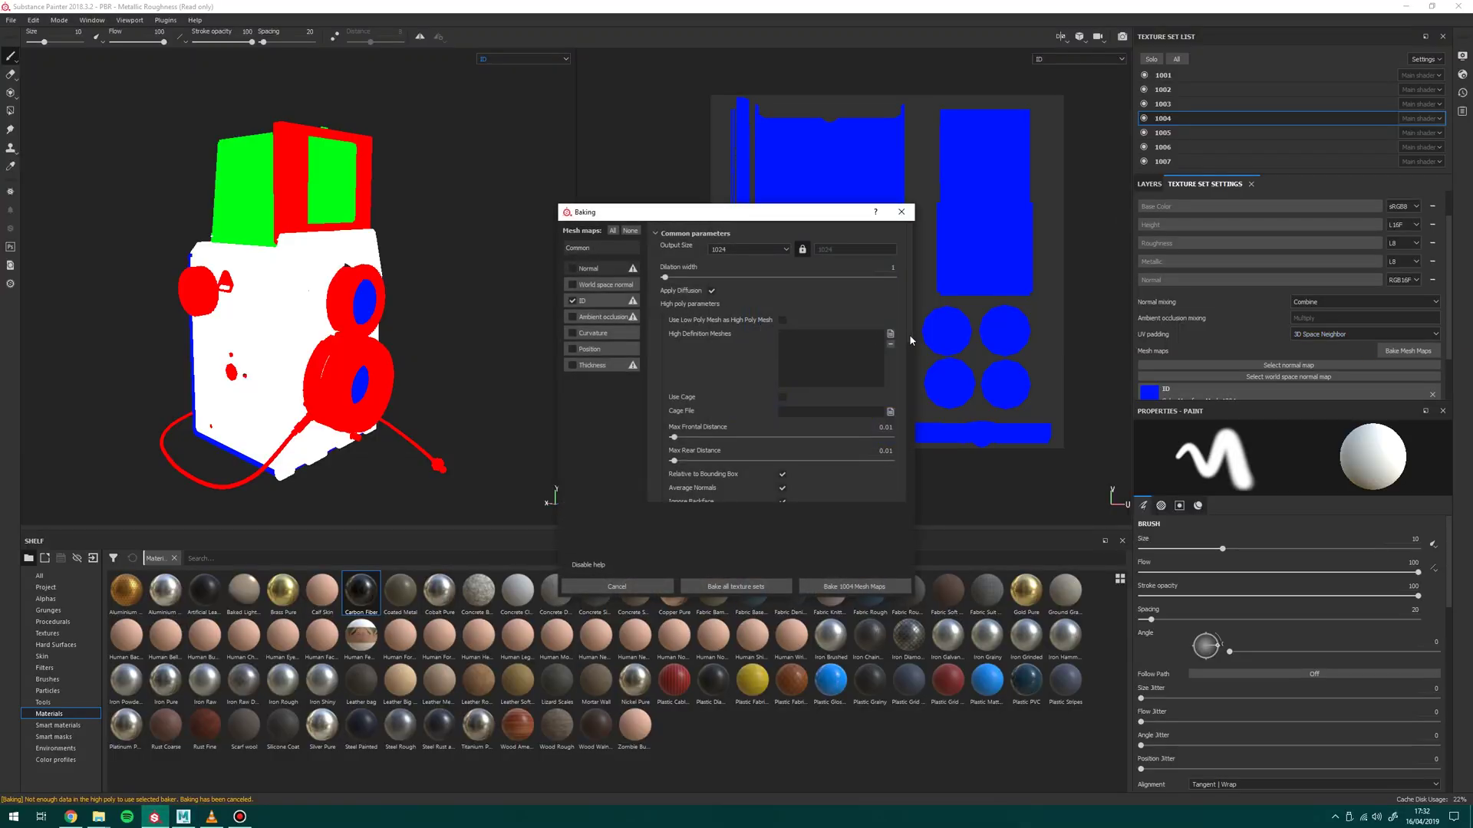
click(890, 335)
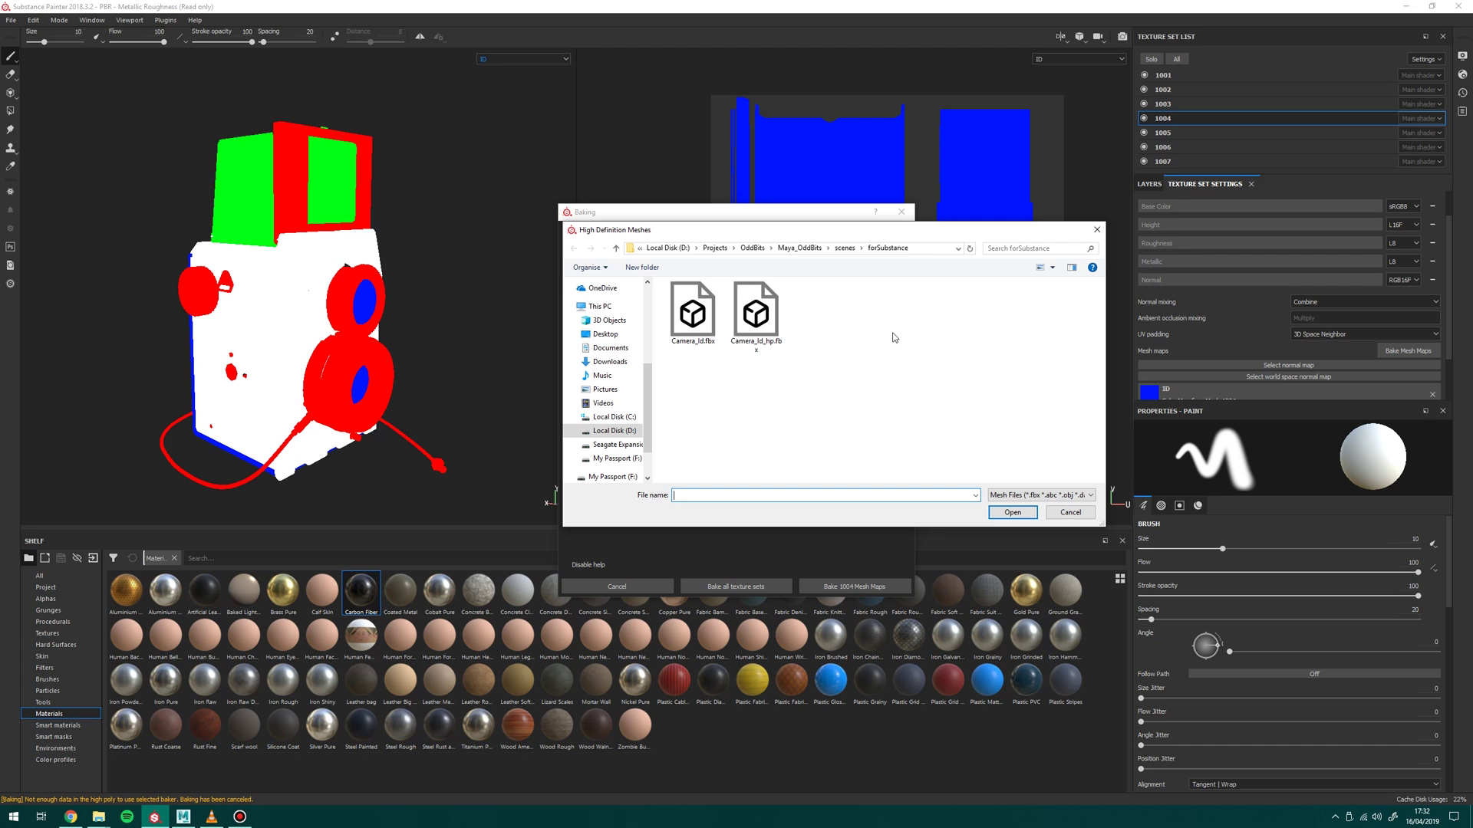
double_click(767, 331)
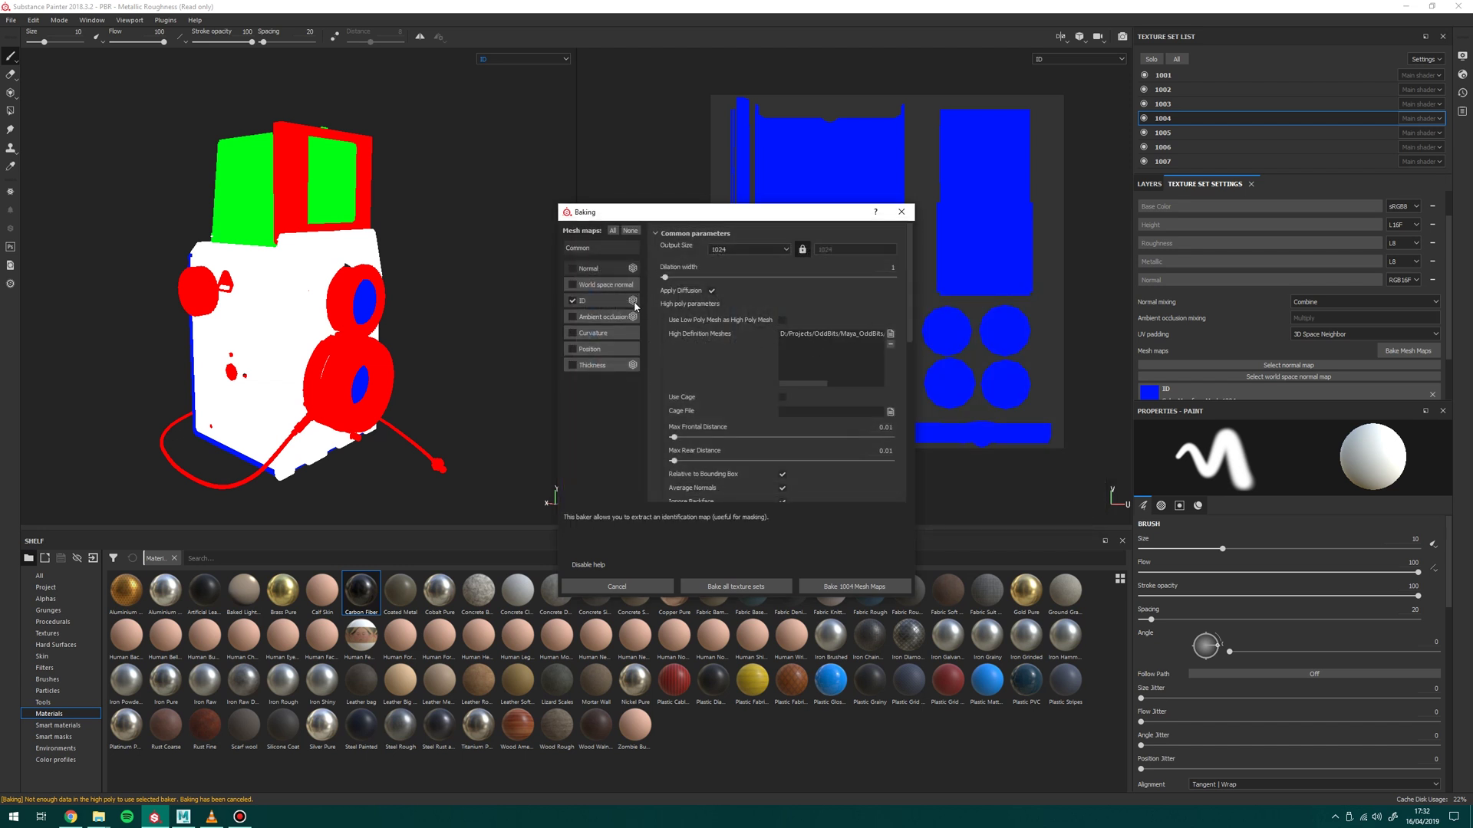
Set the high poly mesh suffix to _hp and bake the ID map for all texture sets.
drag(907, 300, 909, 374)
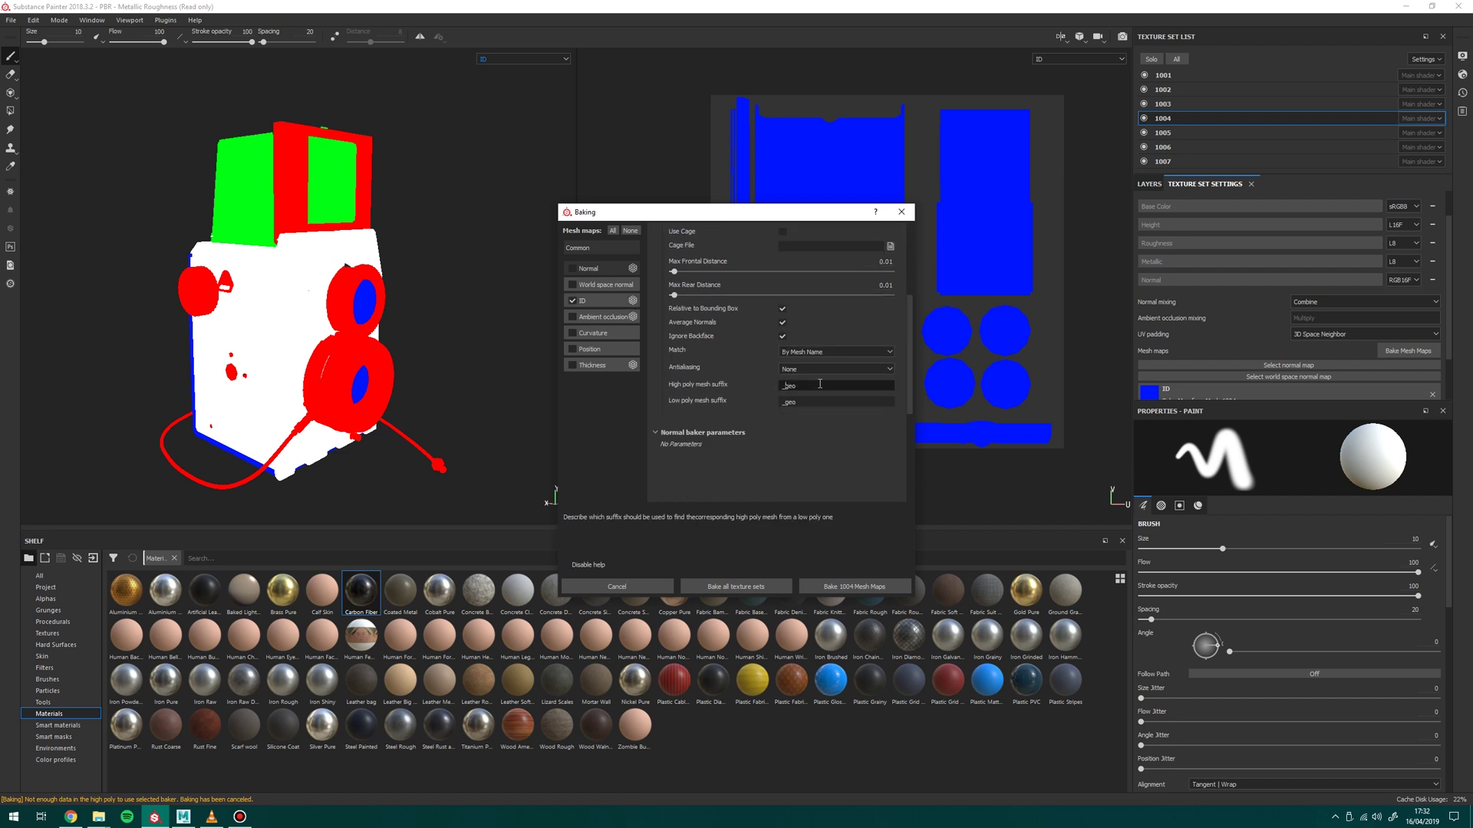
key(shift+End)
text(hp)
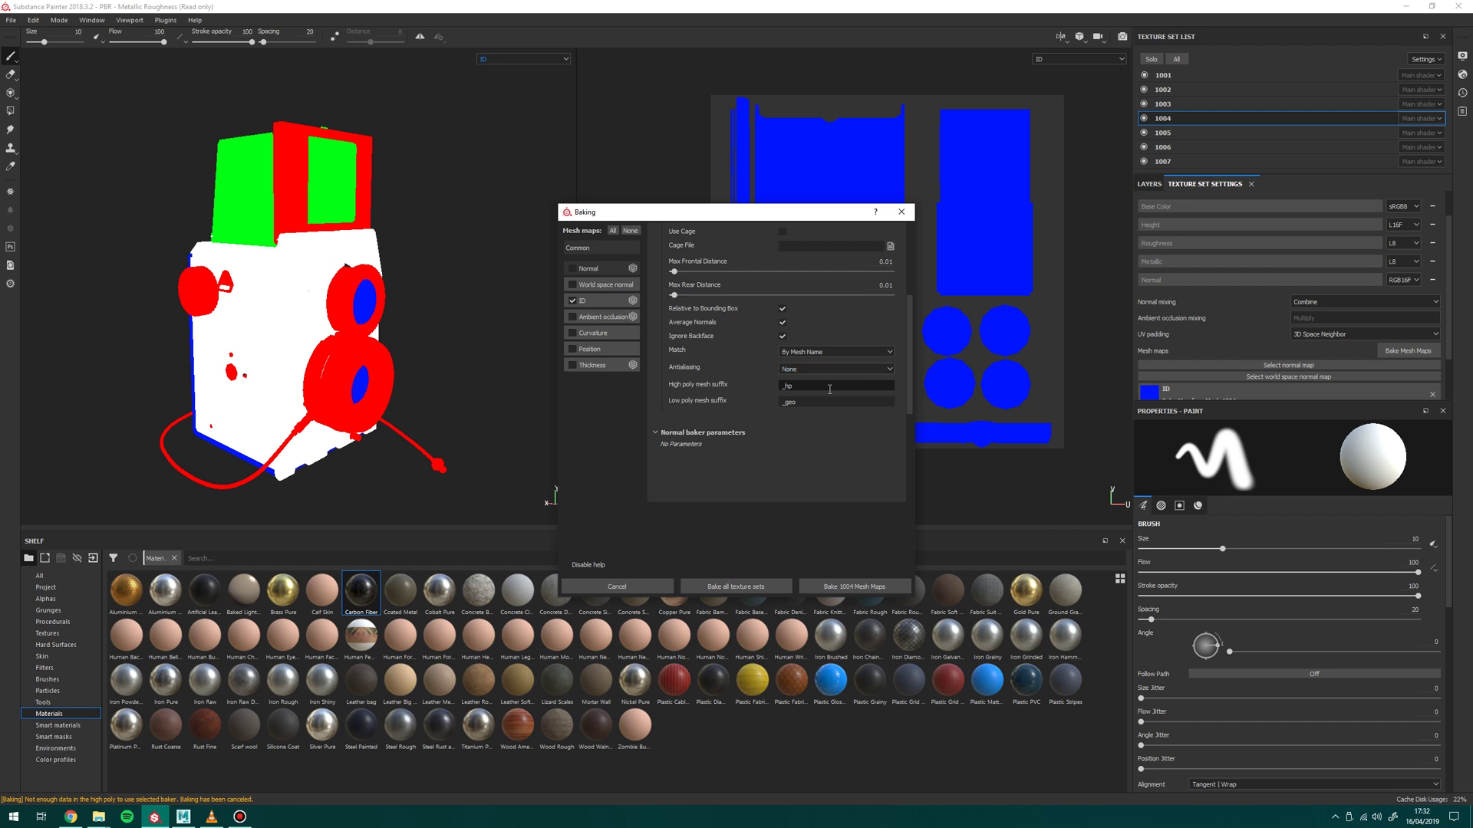
click(736, 586)
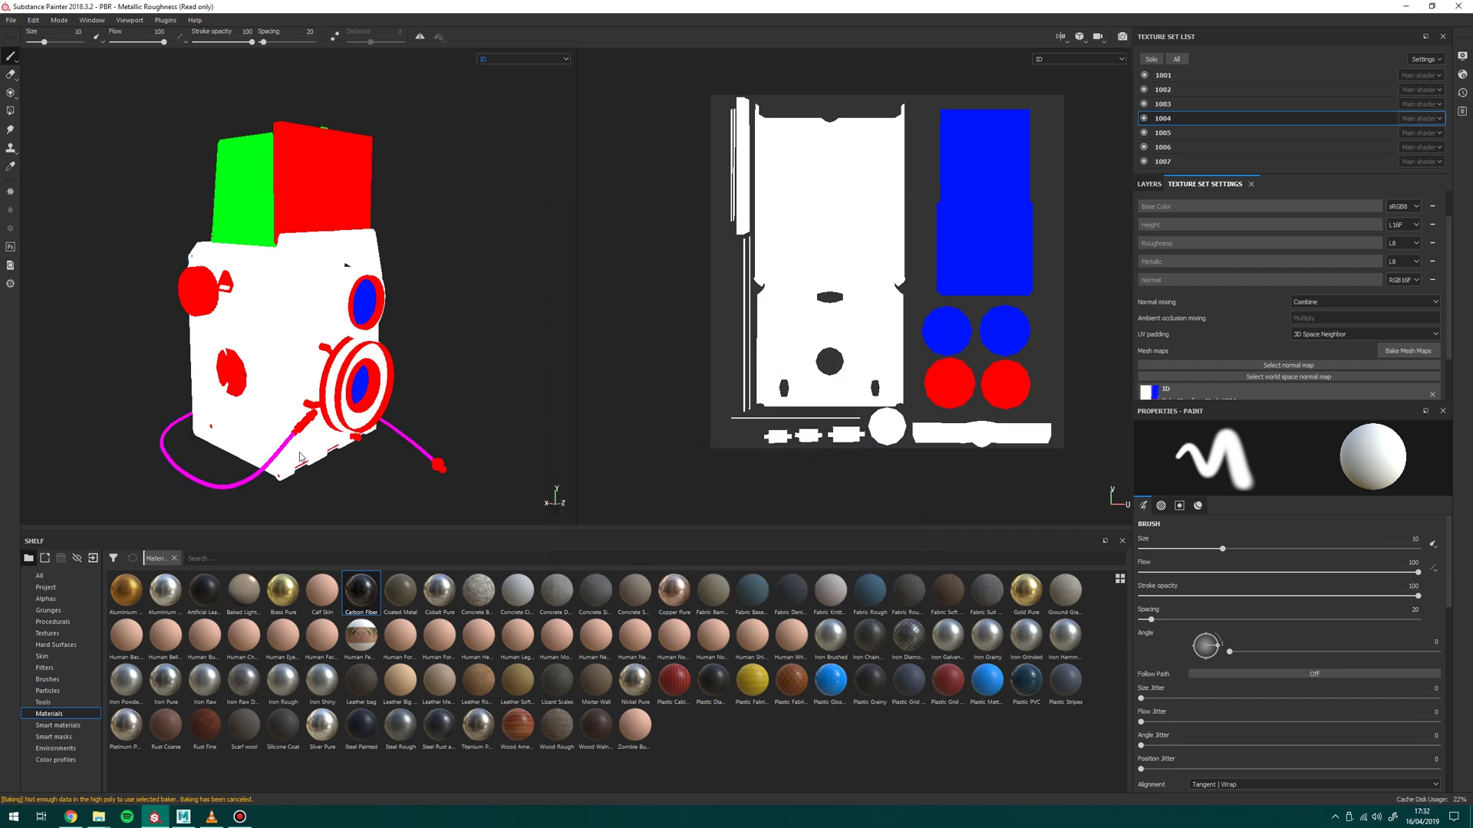
Compare the baked ID colours on the camera with the coloured materials on the Maya model.
alt+drag(283, 451, 294, 442)
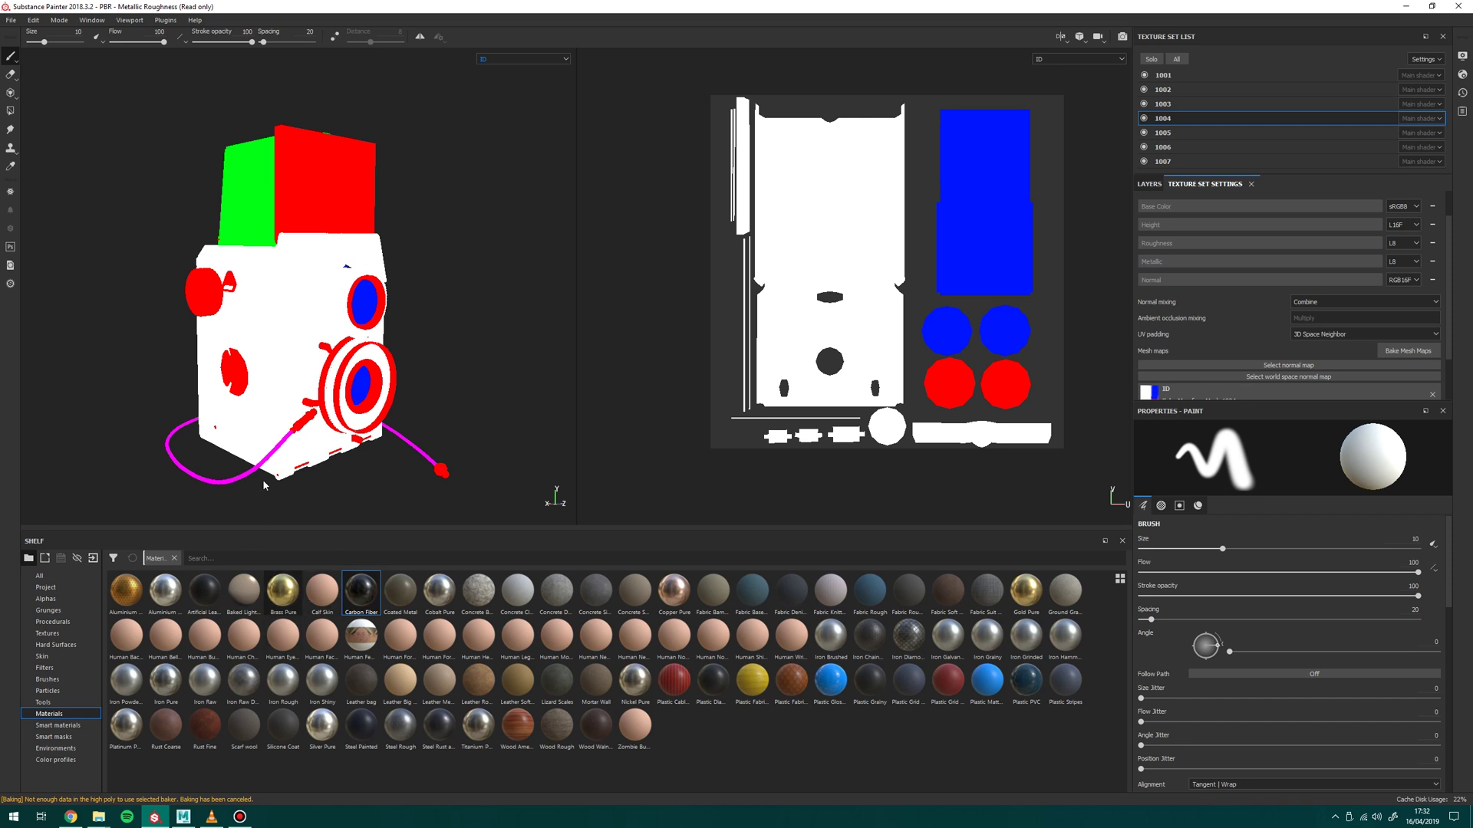
click(183, 817)
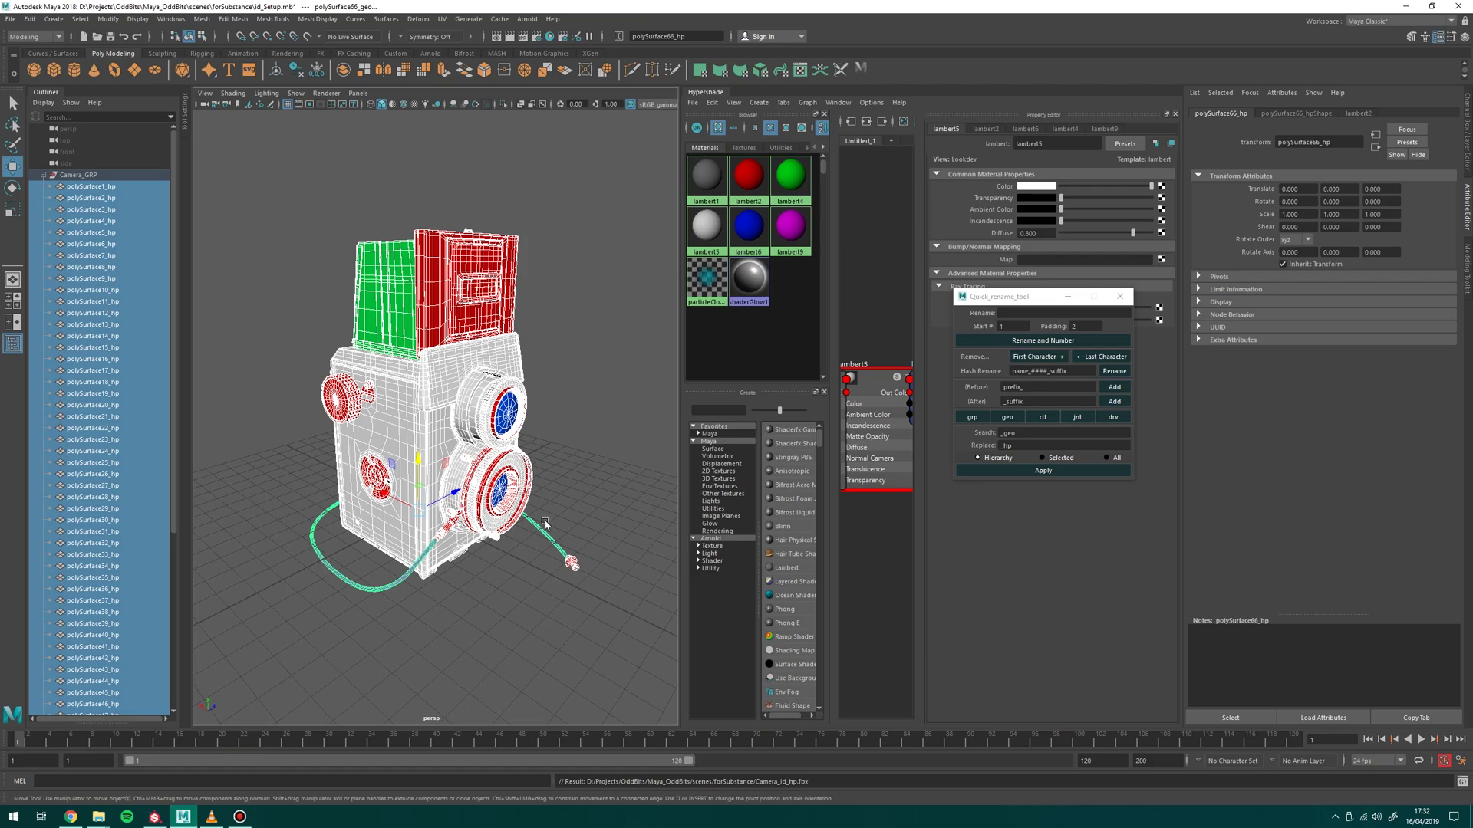
click(327, 563)
scroll(322, 583, up, 3)
click(154, 817)
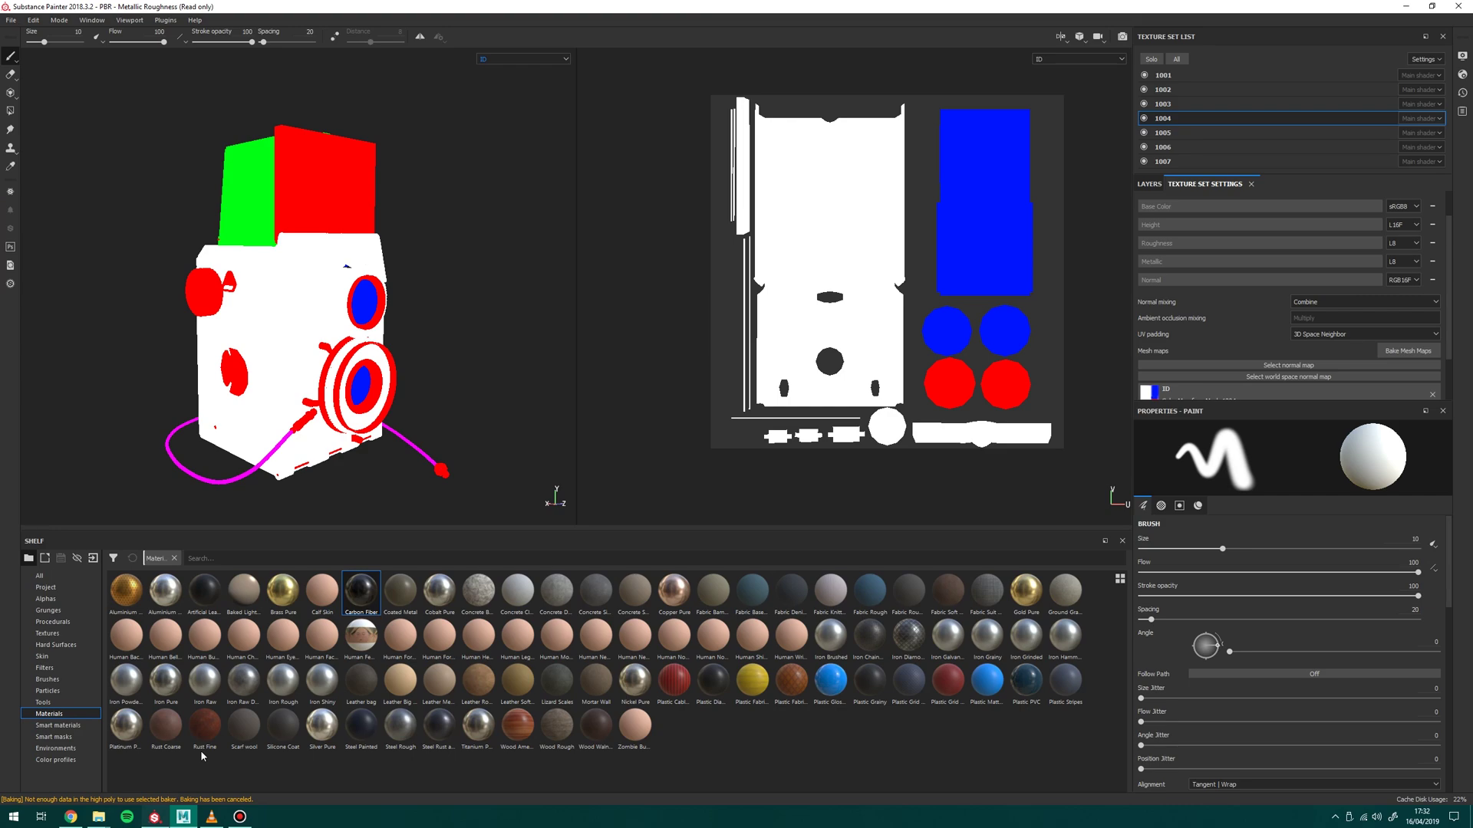
mouse_move(230, 376)
alt+mouse_down()
mouse_move(207, 378)
mouse_move(577, 332)
mouse_move(483, 353)
alt+mouse_up()
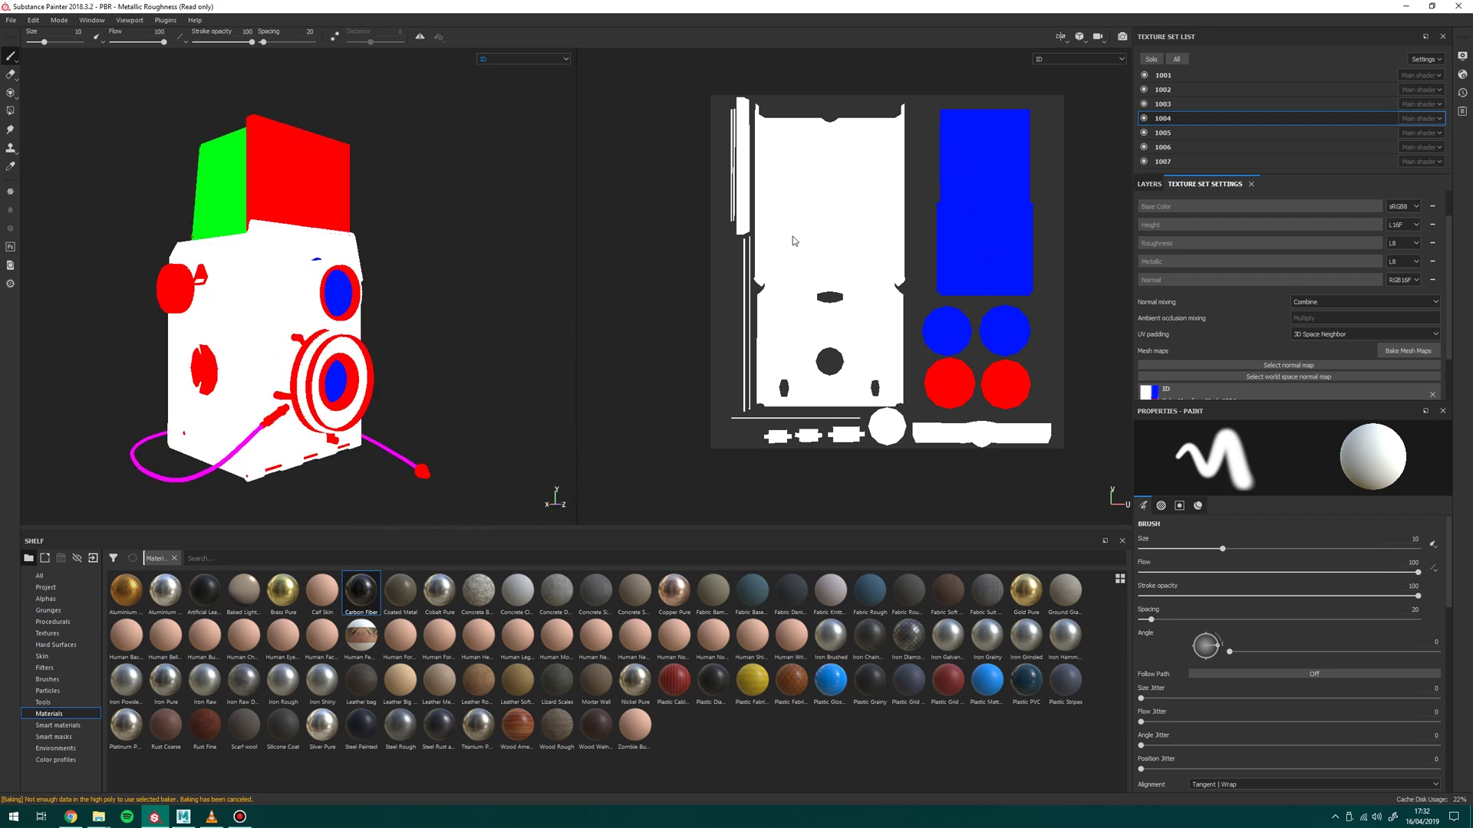
alt+drag(350, 322, 291, 310)
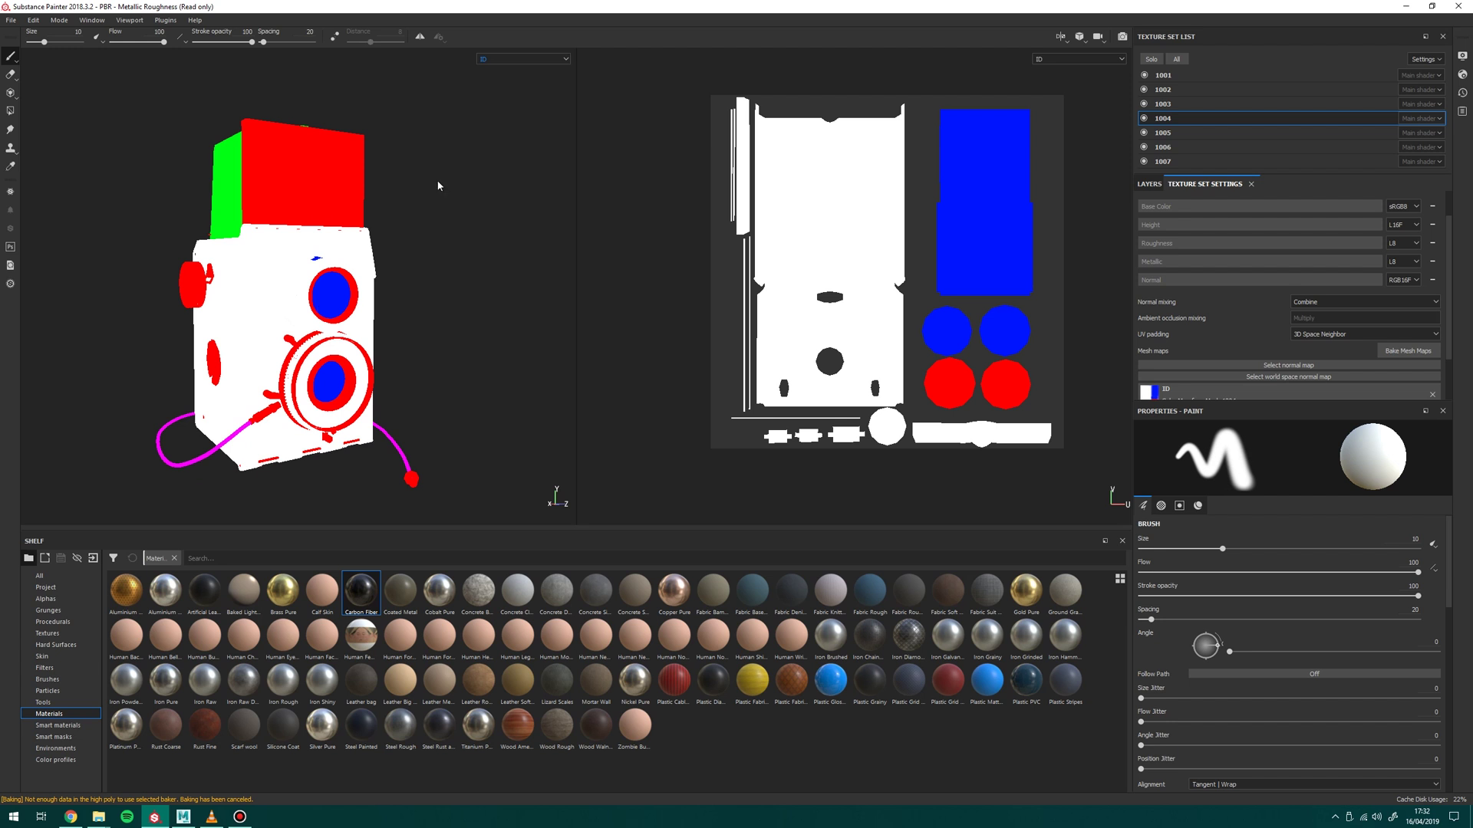
Show the layers of texture set 1001 and switch the viewports from the ID map to the Material view.
click(1162, 75)
click(1149, 184)
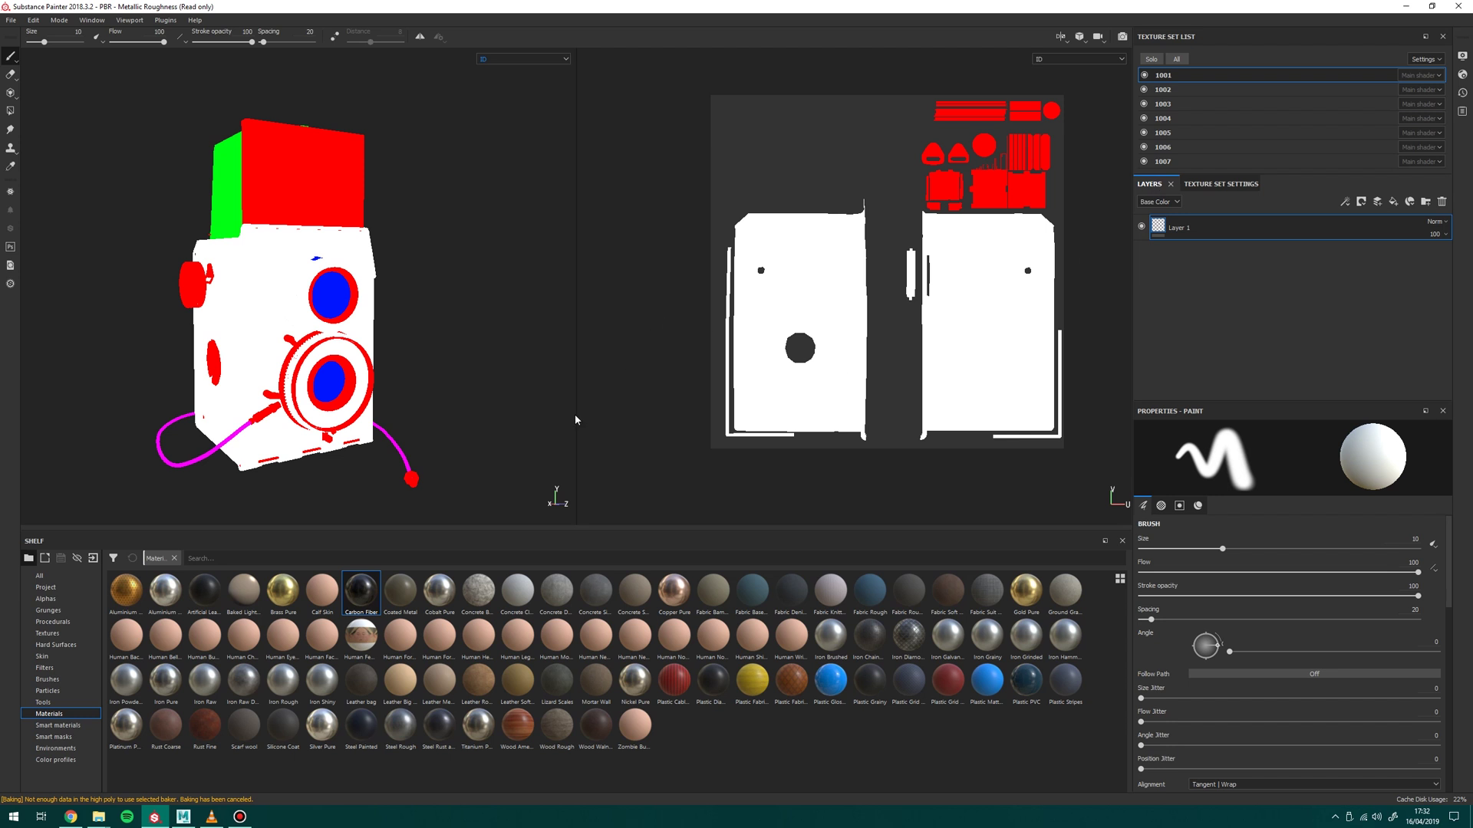
click(508, 59)
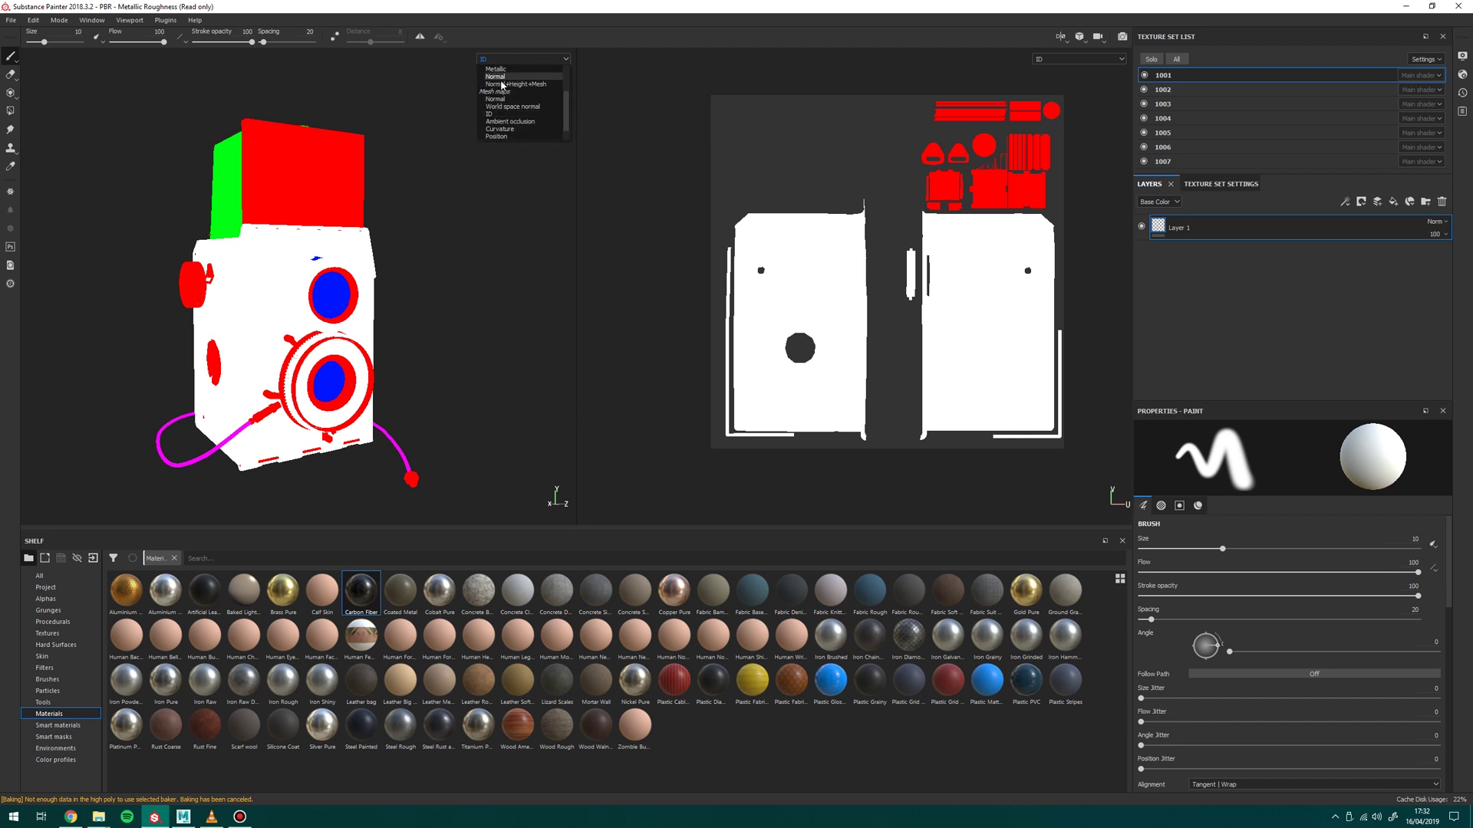
click(512, 83)
alt+drag(396, 313, 421, 315)
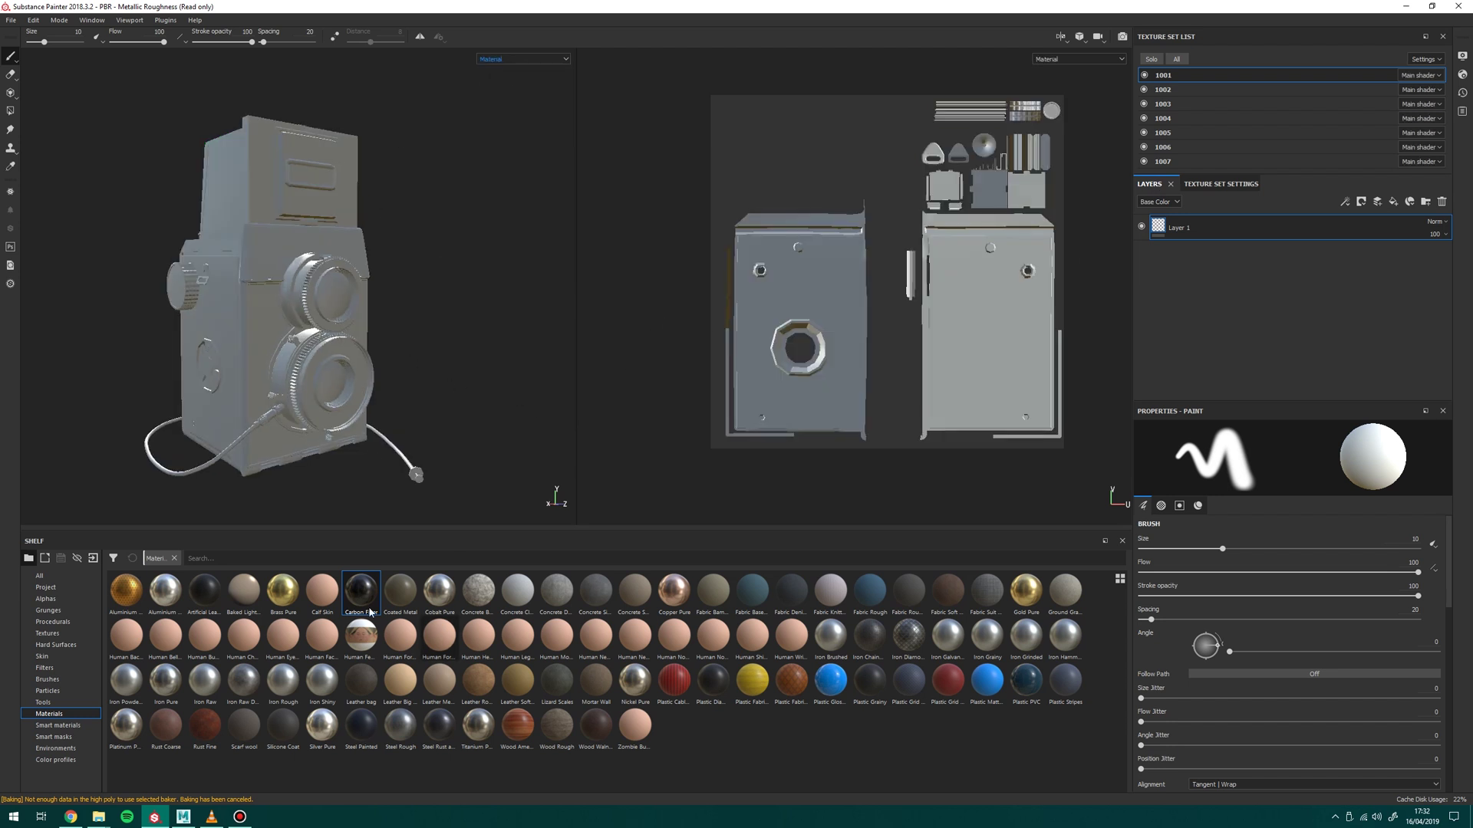
Add Cobalt Pure and then Plastic Glossy Pure in blue as material layers above Layer 1 in texture set 1001.
drag(444, 603, 1166, 224)
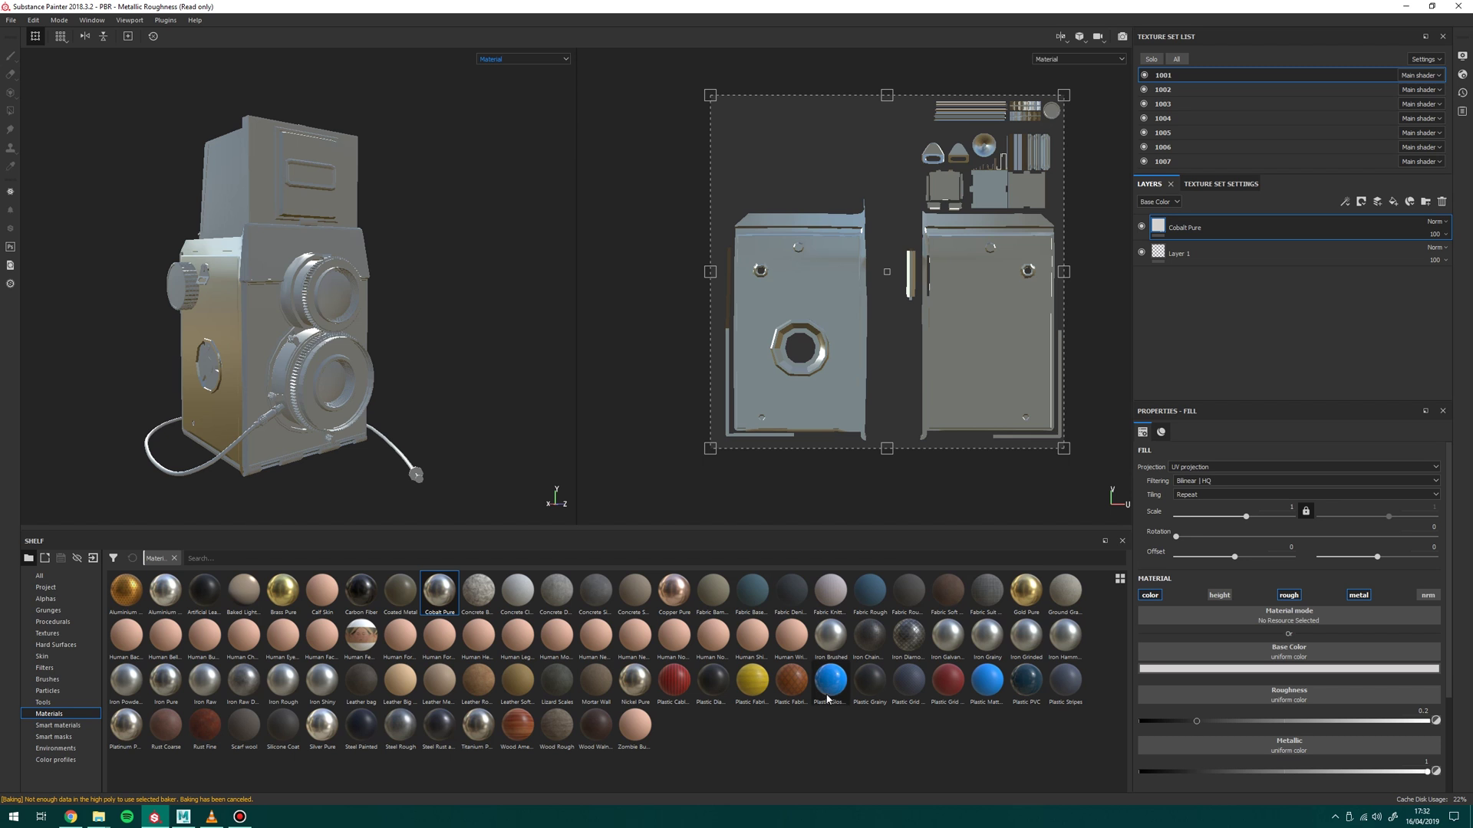
drag(832, 692, 1224, 212)
alt+drag(286, 384, 565, 342)
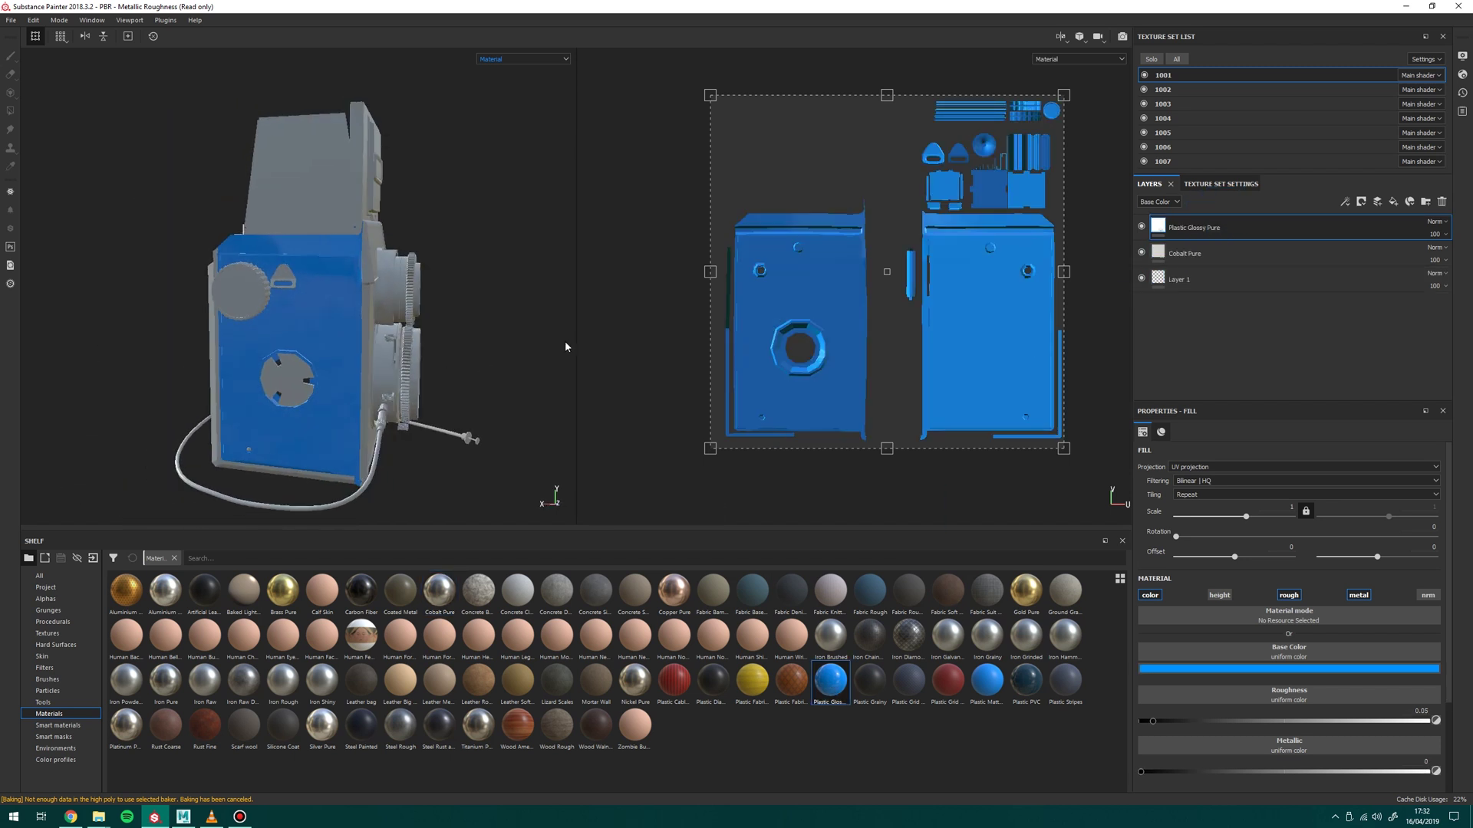
Instantiate the Cobalt Pure layer across texture sets 1002 to 1007.
right_click(1207, 234)
click(1195, 254)
right_click(1194, 254)
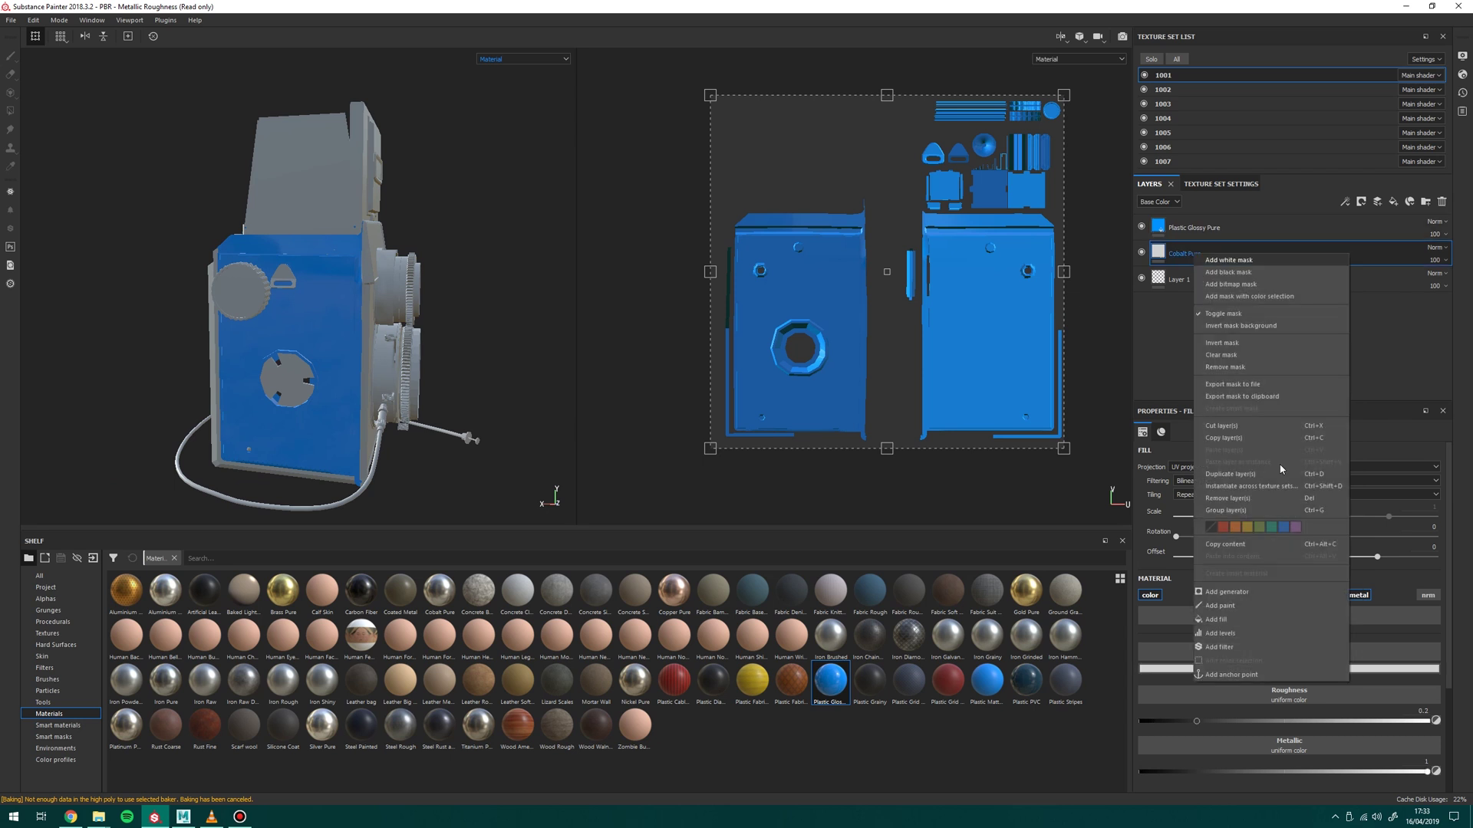
click(1263, 488)
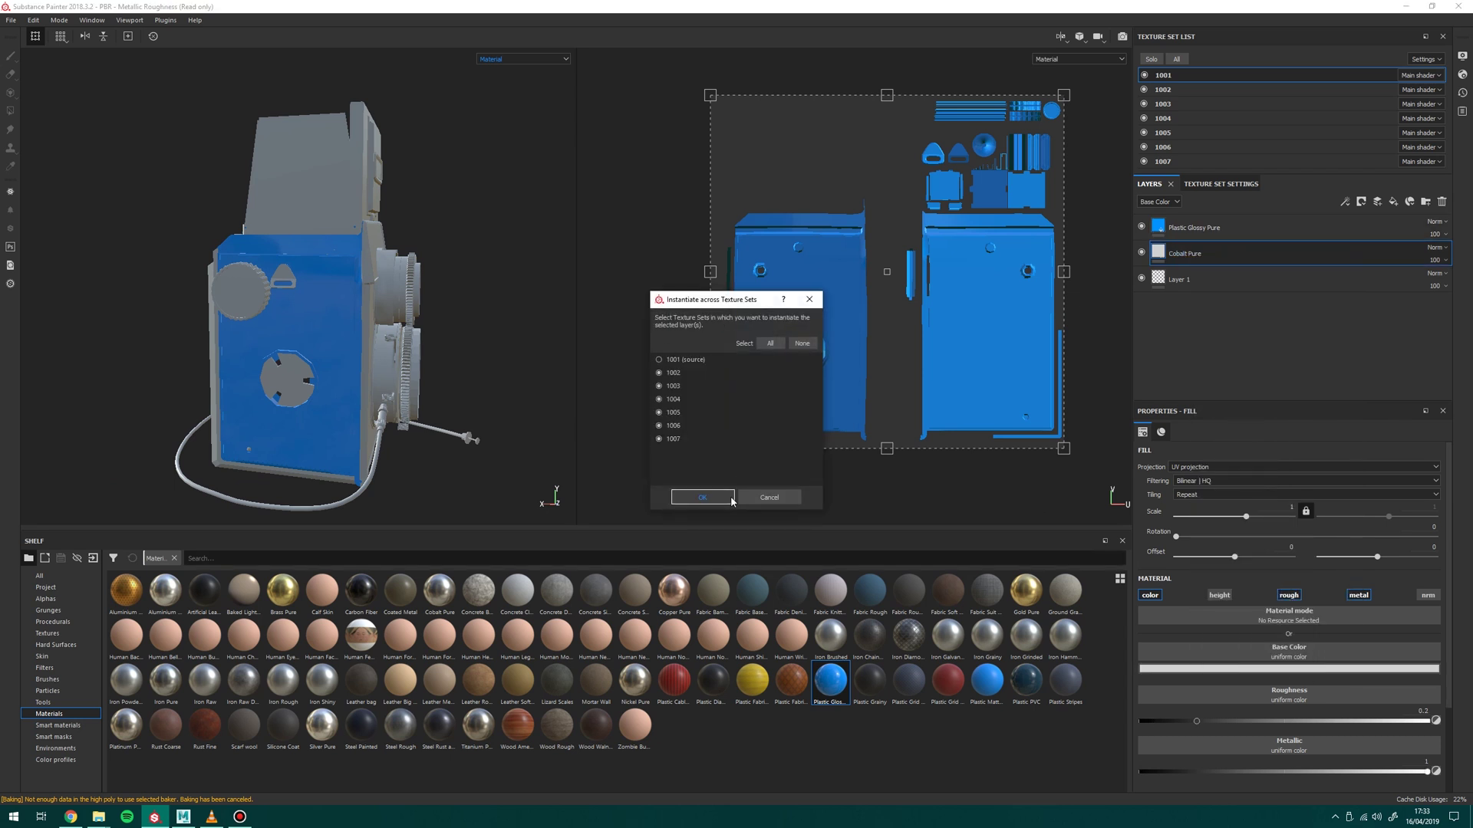
click(767, 498)
Instantiate the Plastic Glossy Pure layer across all the other texture sets and check the camera model.
click(1205, 228)
right_click(1204, 229)
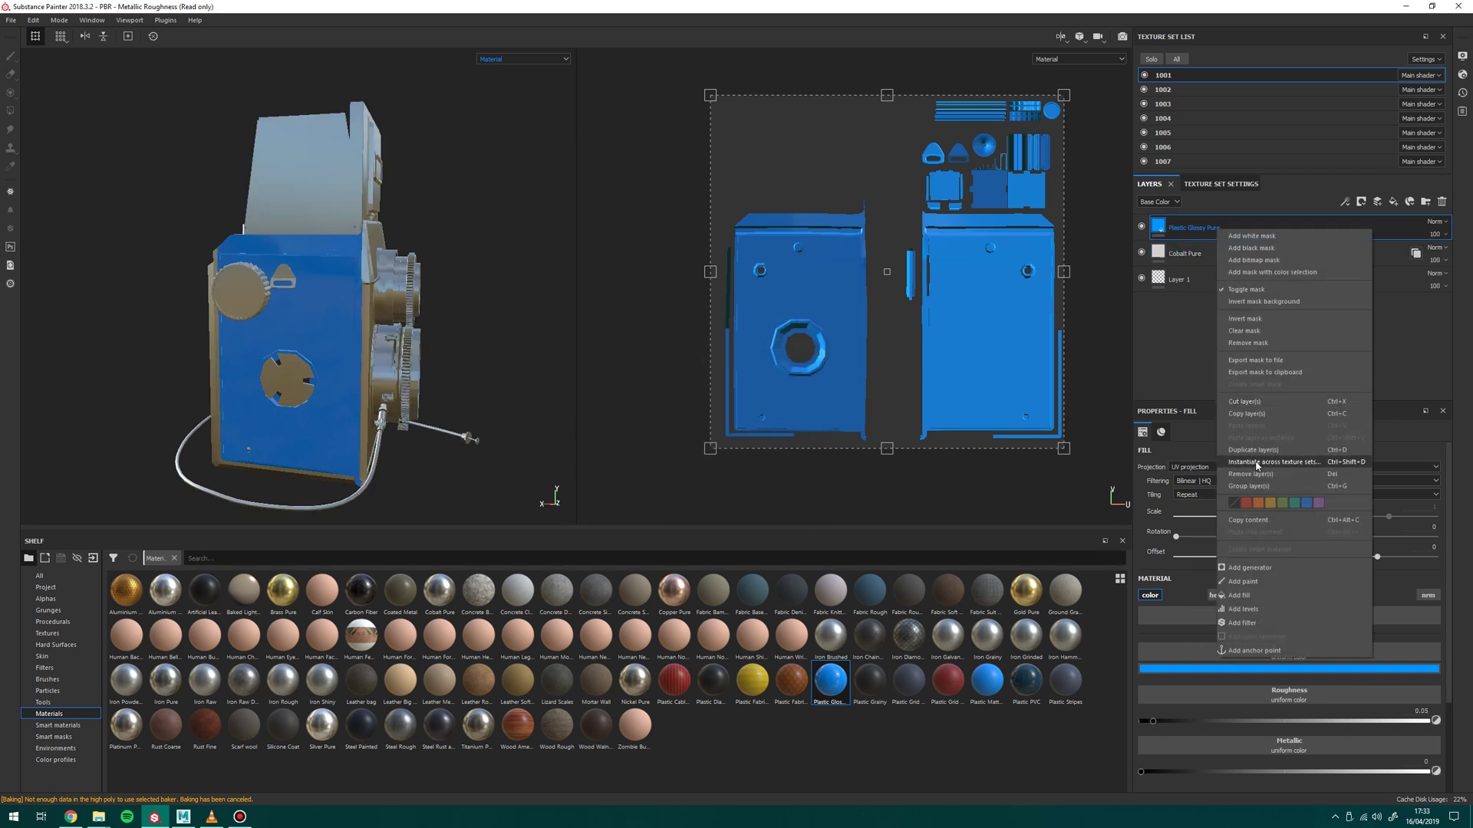
click(1263, 461)
click(702, 496)
alt+drag(399, 307, 462, 296)
alt+middle_drag(463, 296, 446, 307)
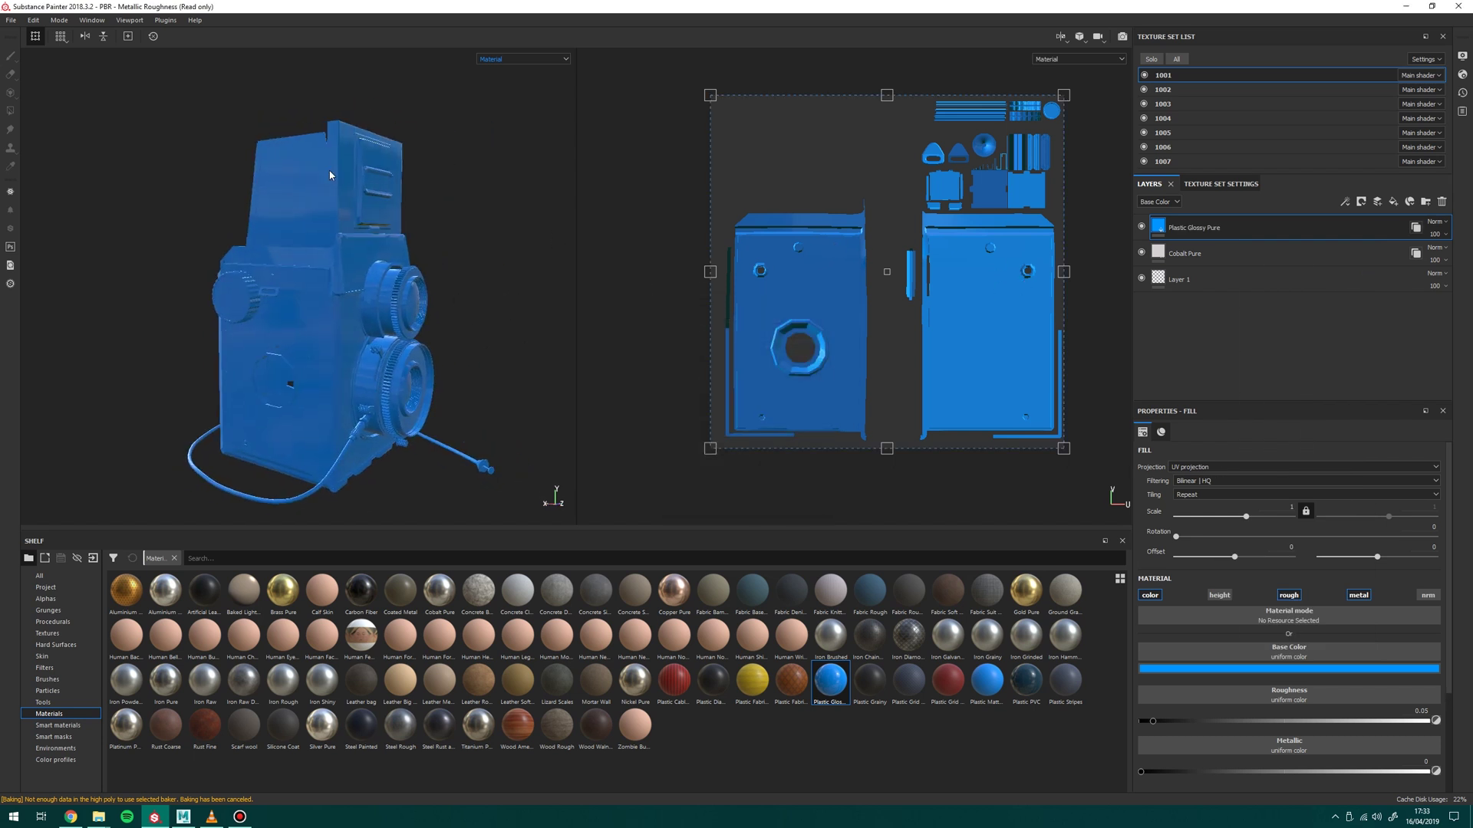
Add a color selection mask to the Plastic Glossy Pure layer, pick the red ID colour and inspect the masked parts.
right_click(1220, 233)
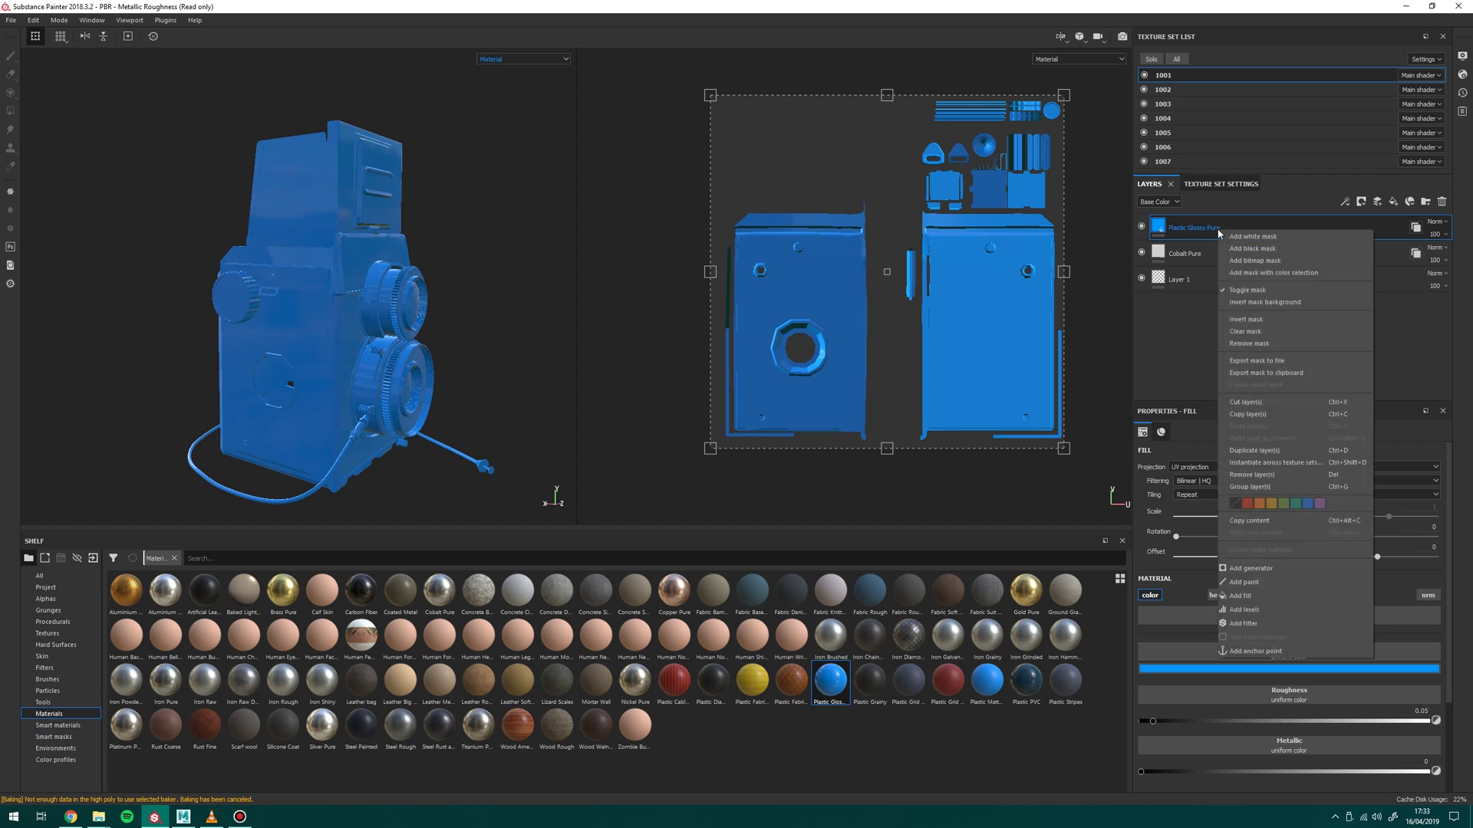
click(1270, 274)
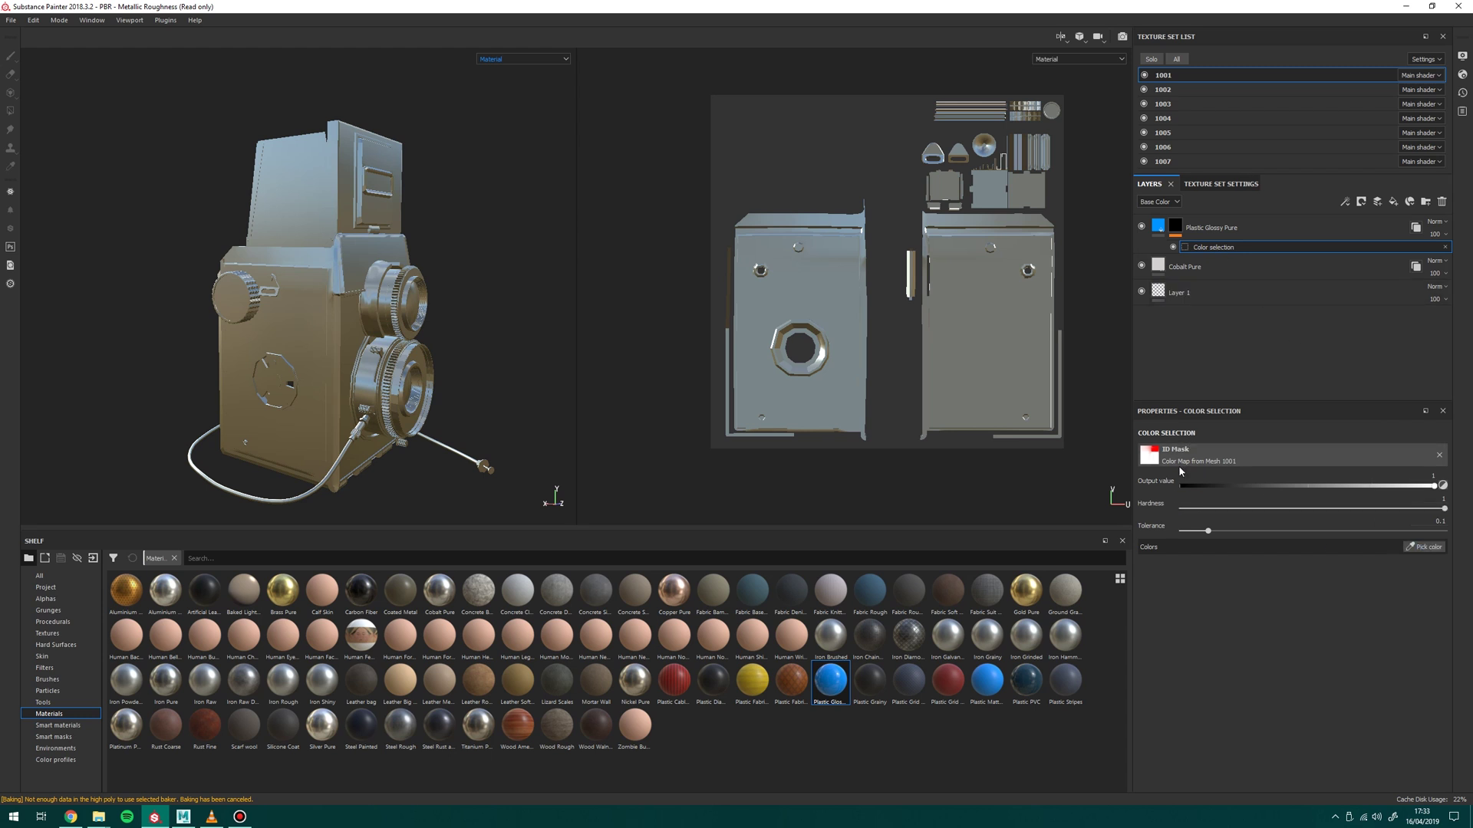
click(1429, 546)
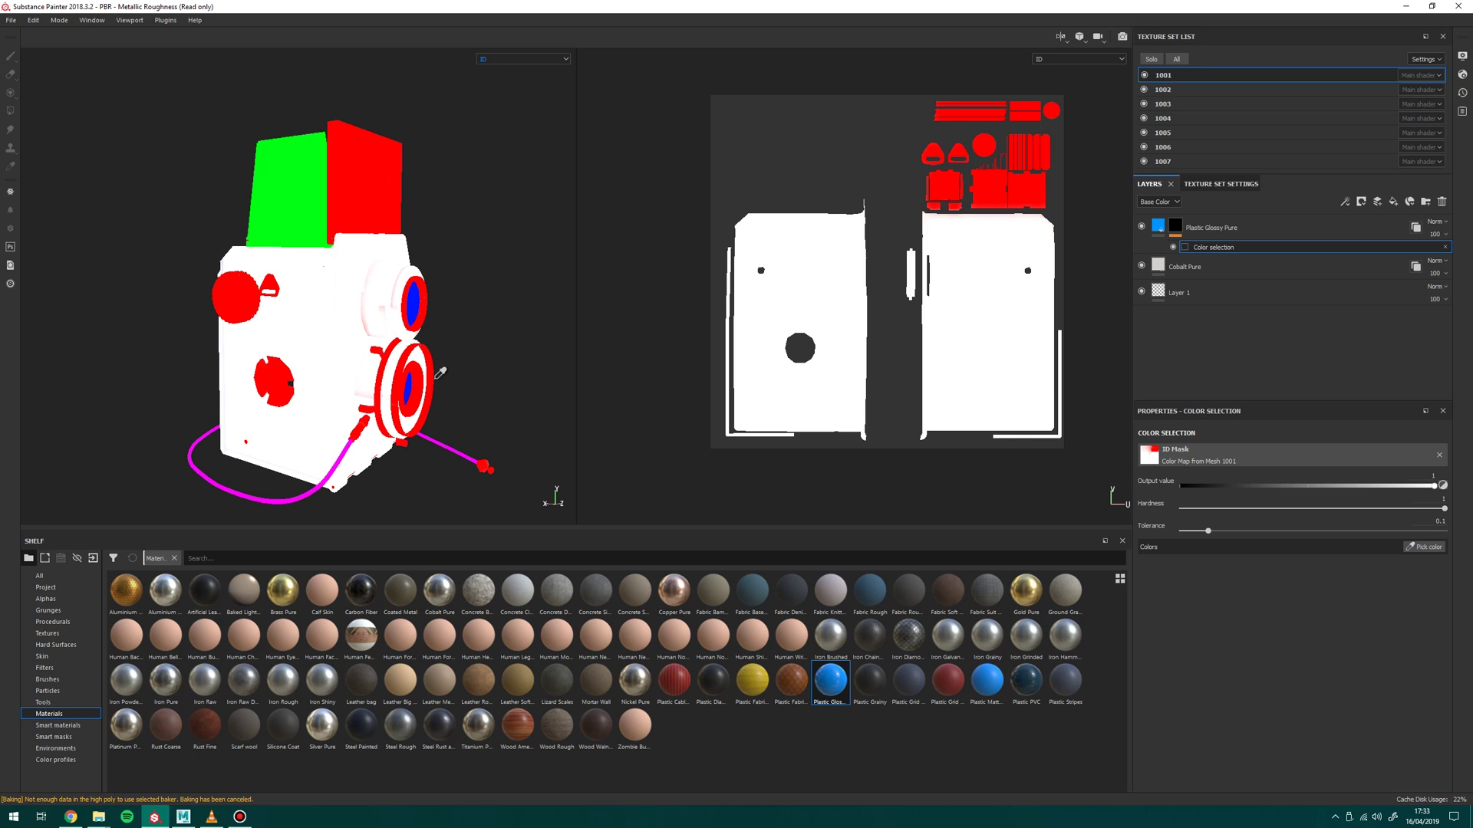
click(277, 374)
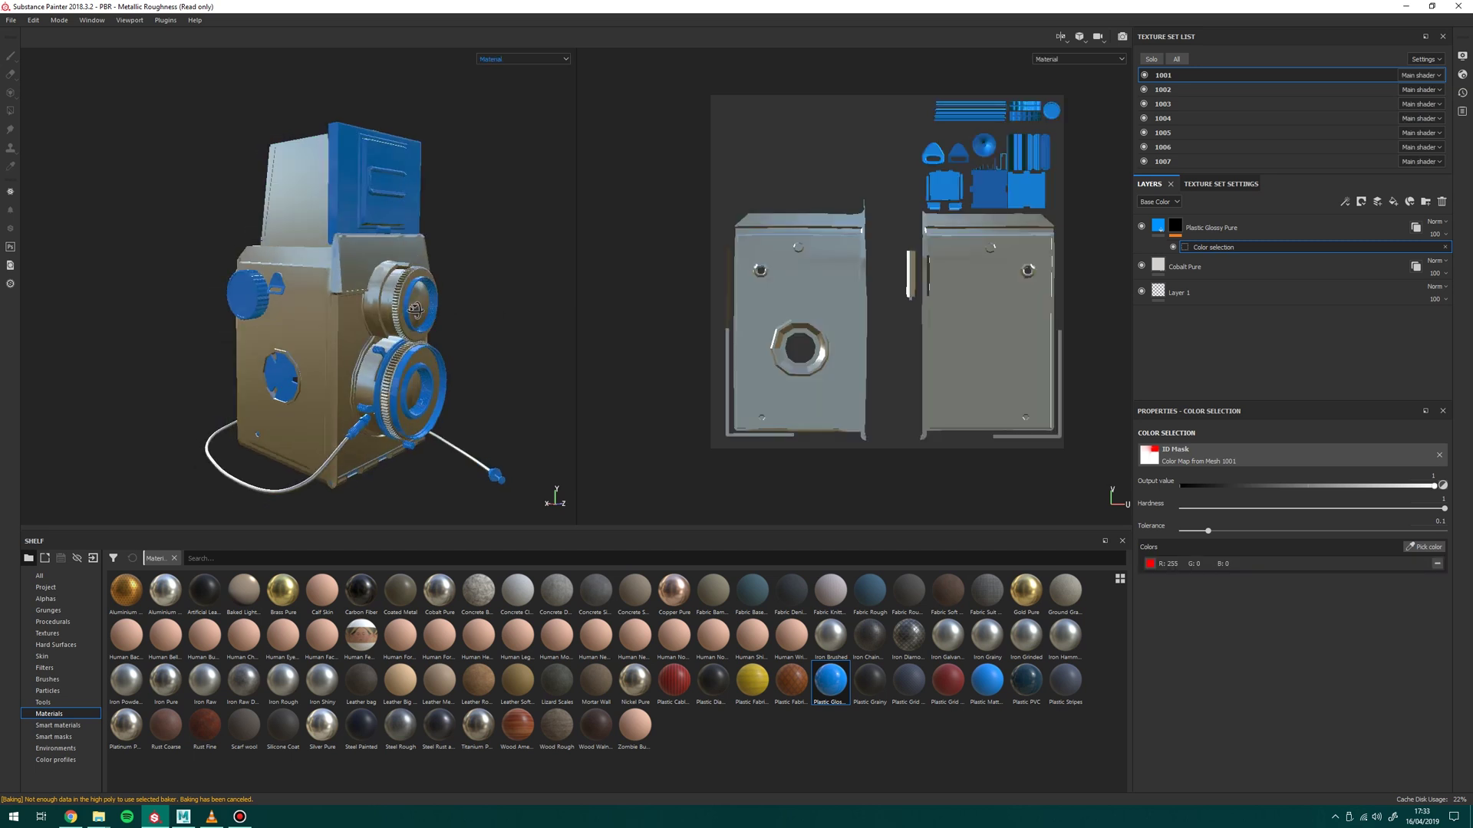
alt+drag(415, 309, 397, 155)
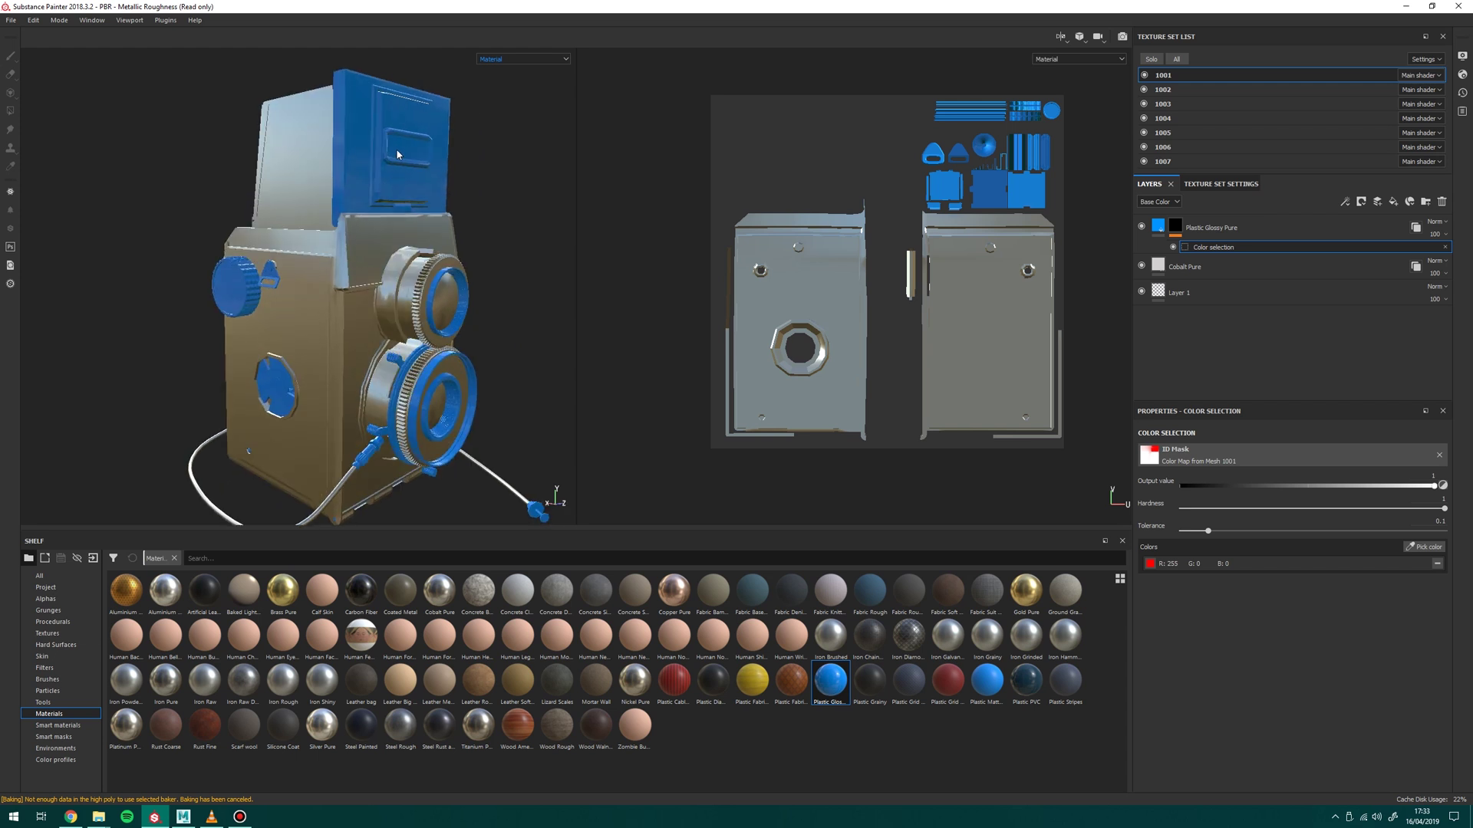
alt+drag(412, 213, 446, 276)
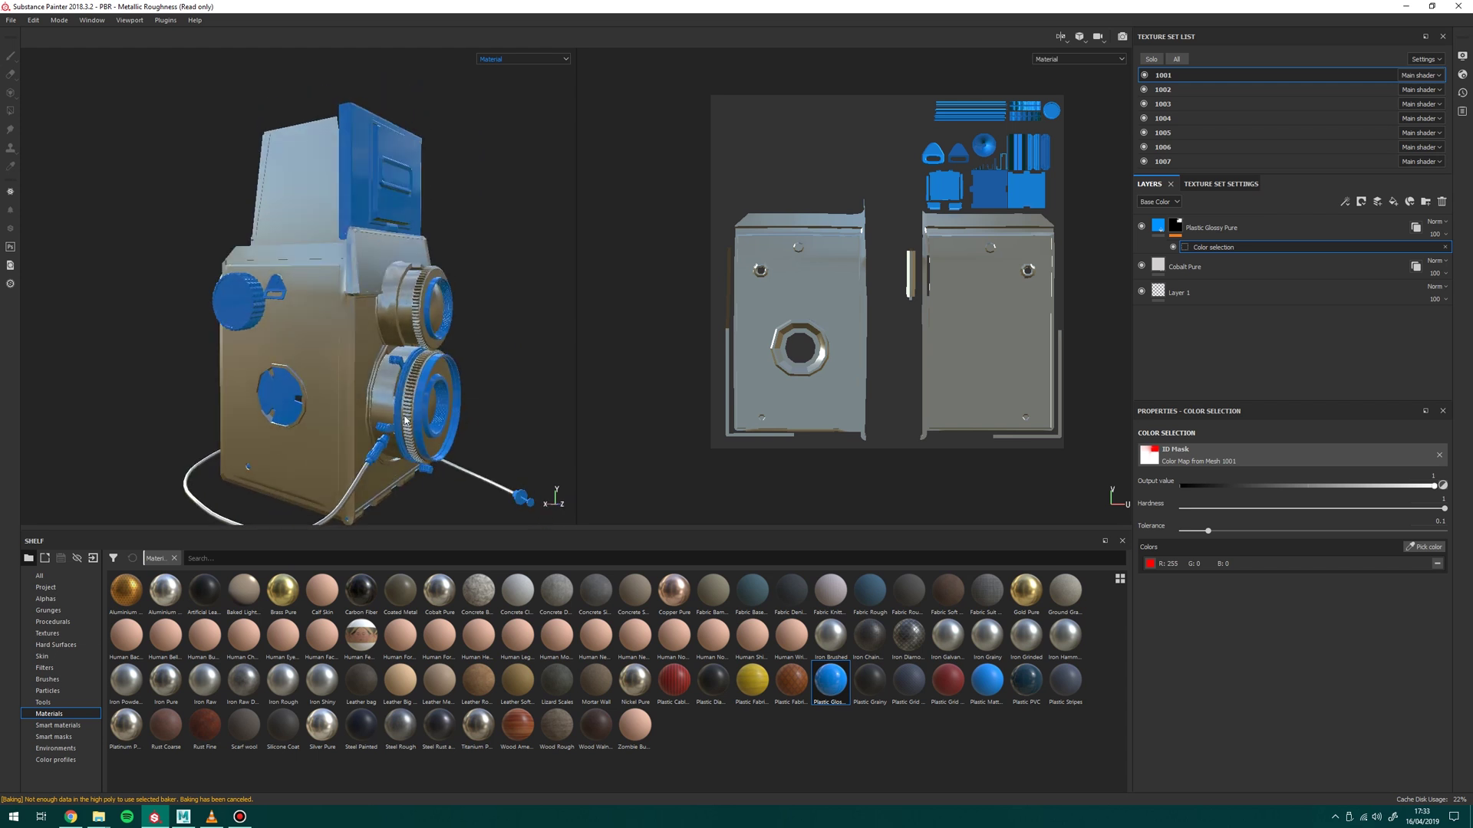
alt+drag(466, 274, 615, 327)
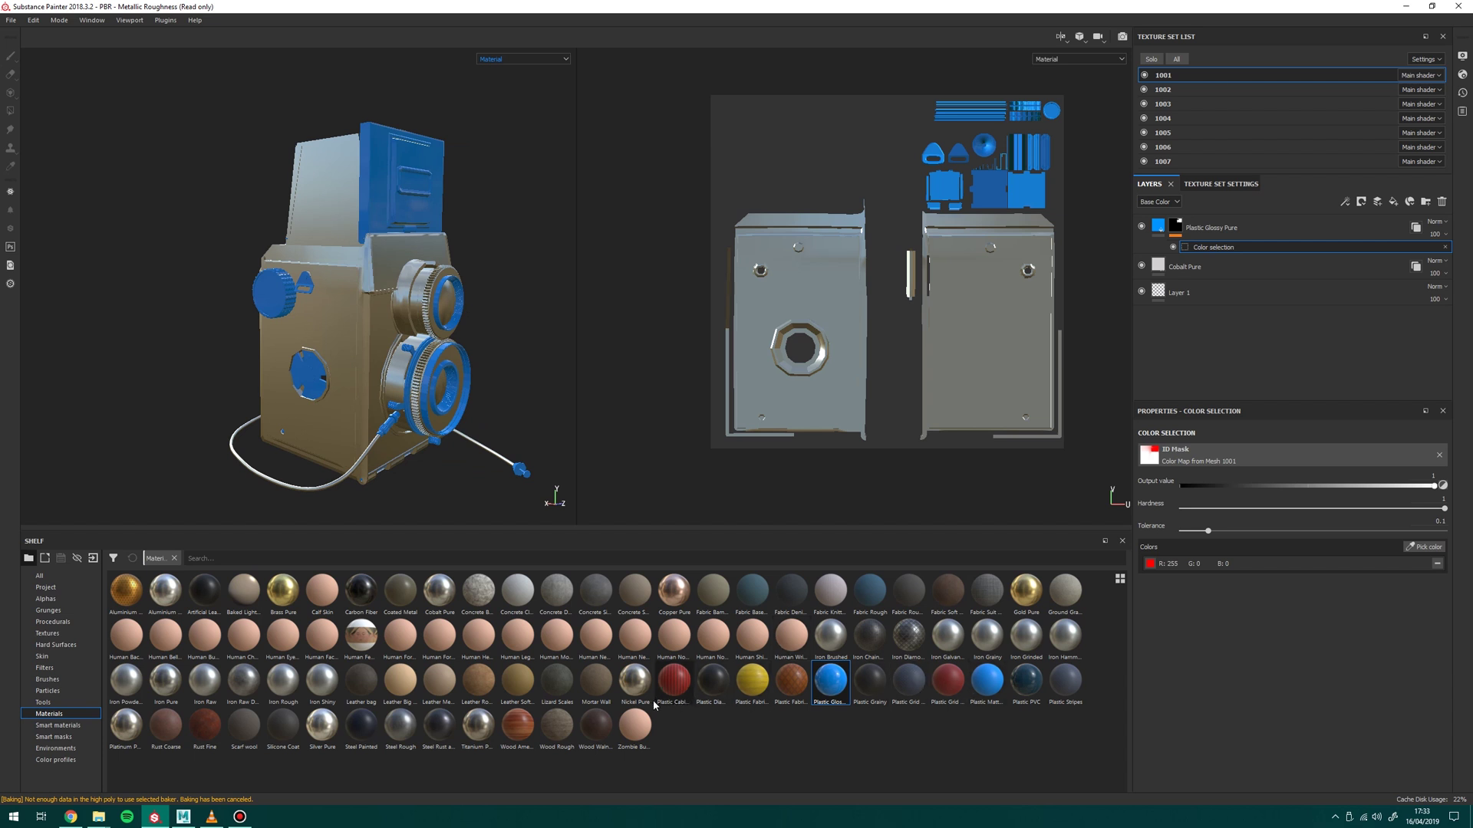
Add Wood American Cherry above the Plastic Glossy Pure layer in set 1001 and mask it by color selection with the green ID colour.
drag(517, 725, 1193, 224)
right_click(1190, 227)
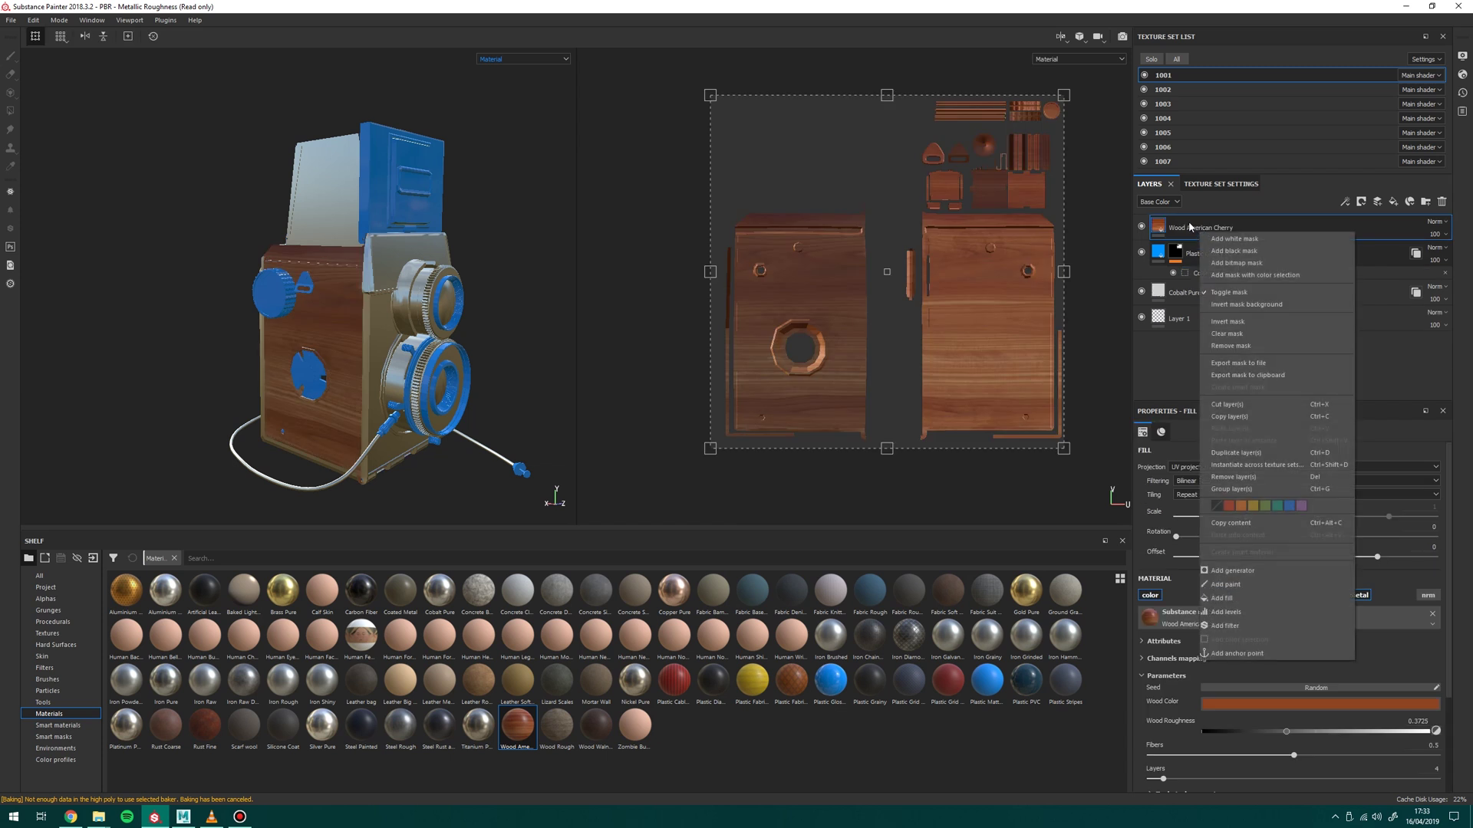
click(1255, 275)
click(1210, 233)
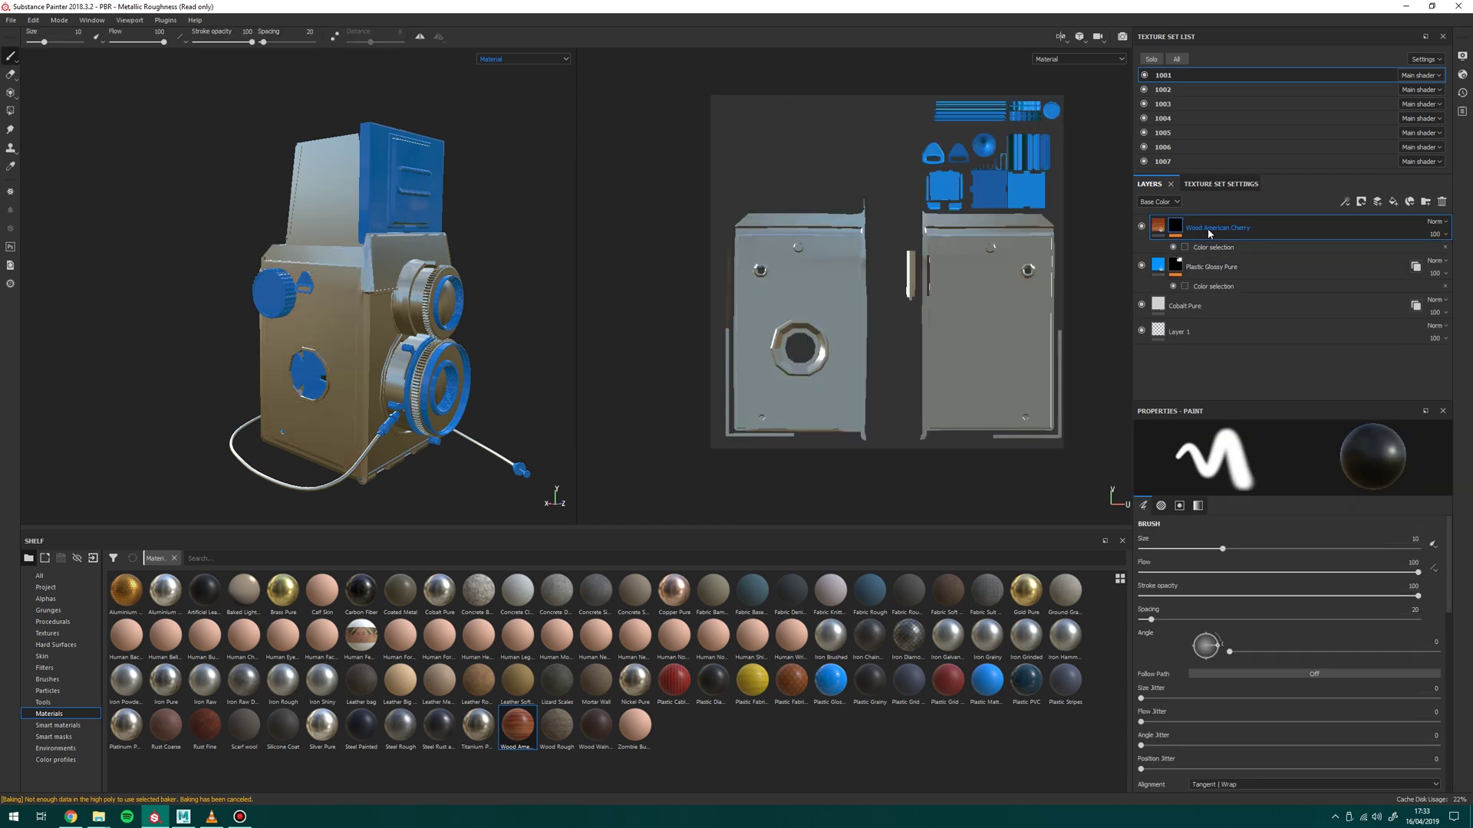
click(1214, 247)
click(1425, 547)
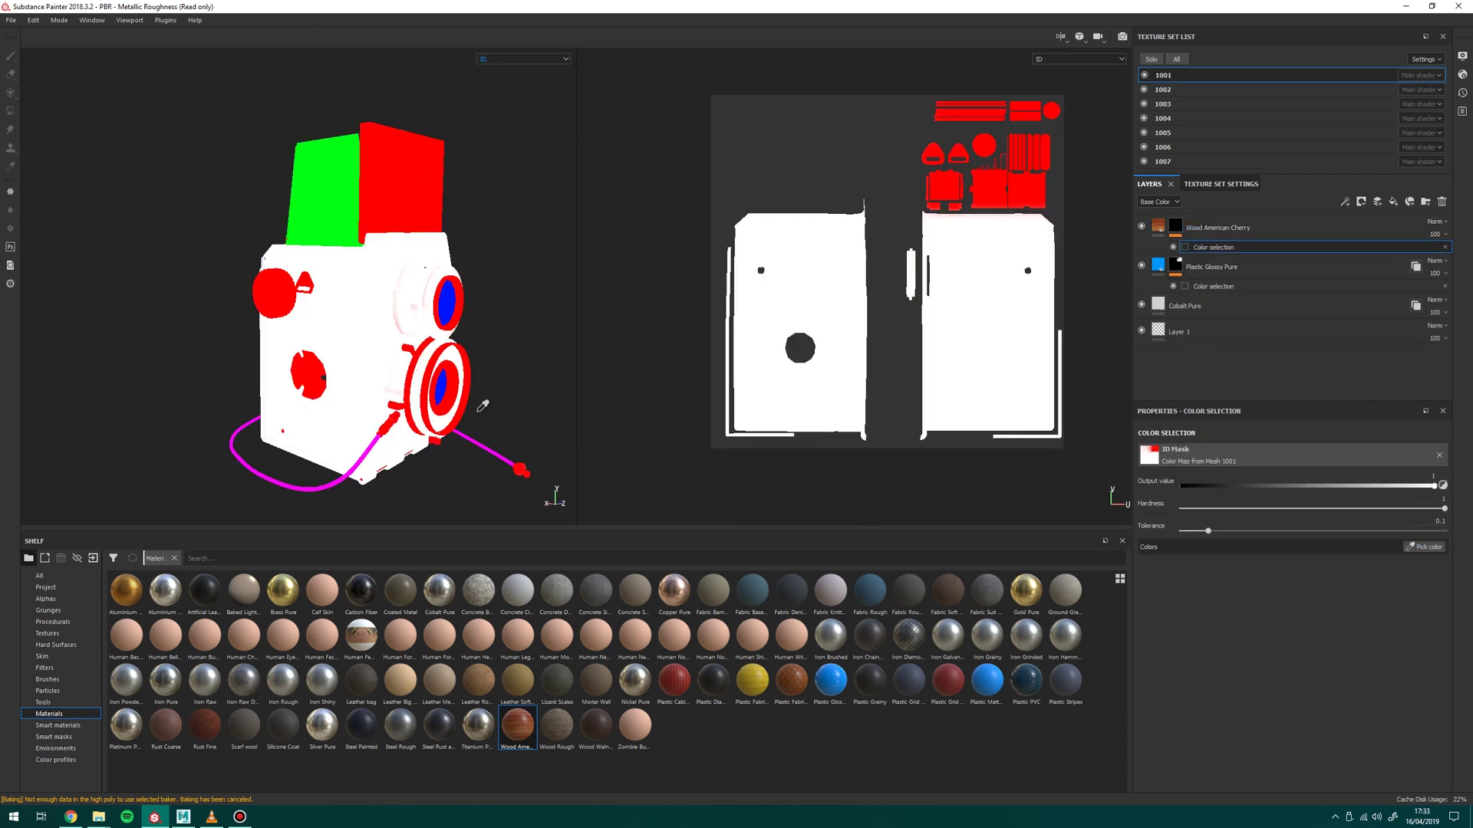
click(341, 219)
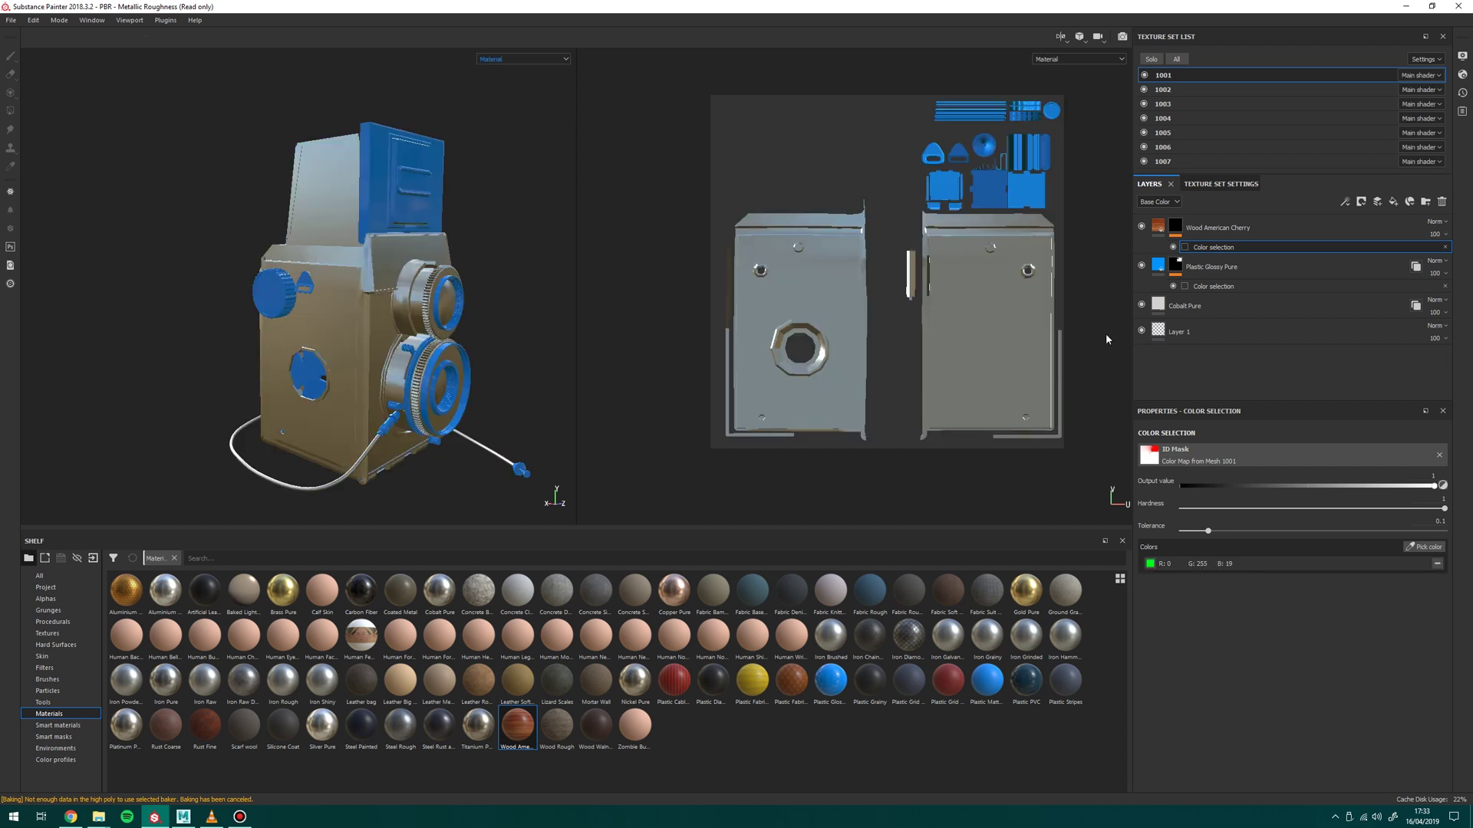
Instantiate the masked Wood American Cherry layer across texture sets 1002 to 1007 and check the camera model.
click(1231, 228)
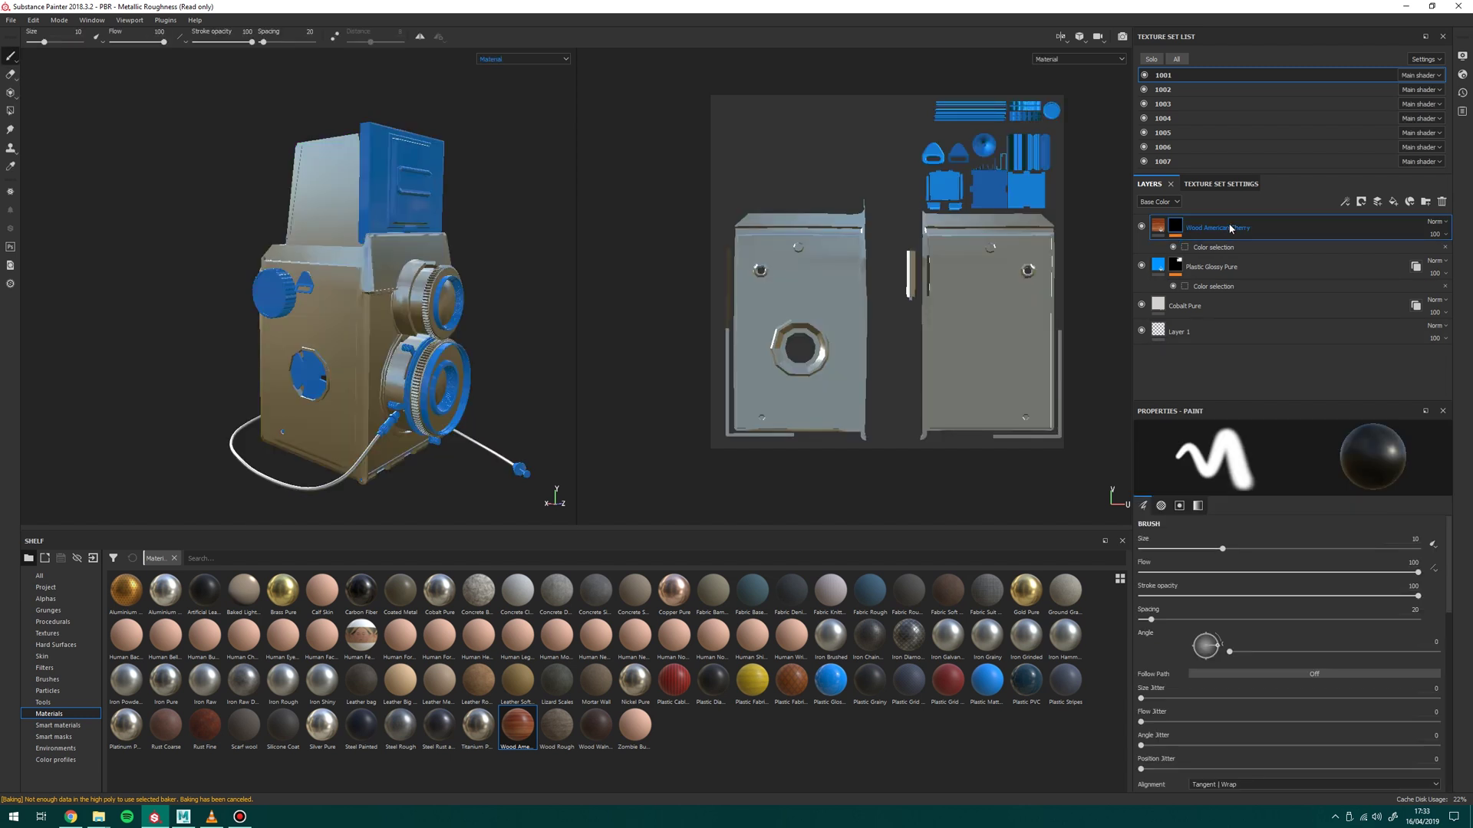
right_click(1230, 228)
click(1289, 452)
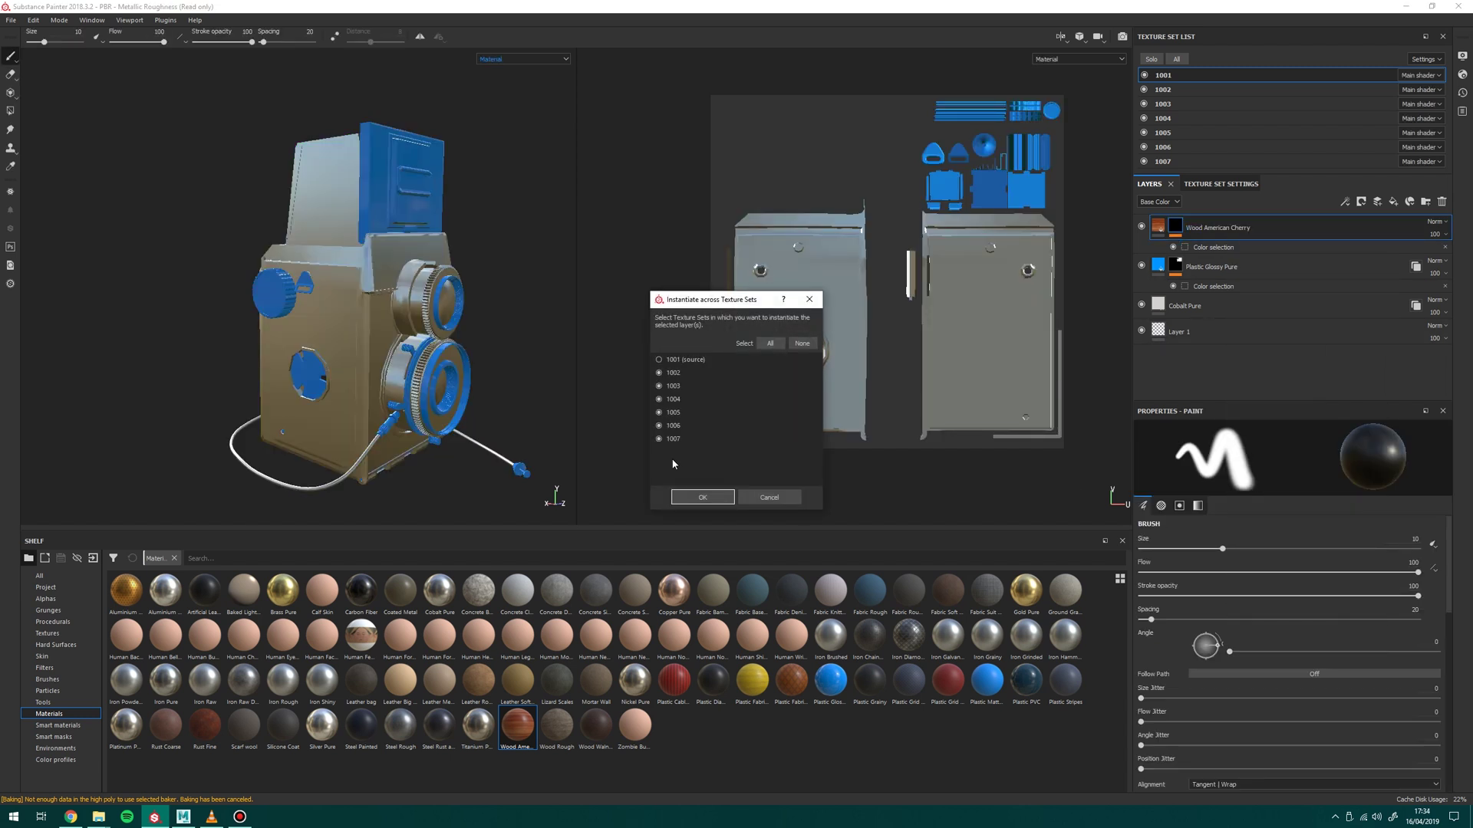
click(702, 497)
mouse_move(506, 414)
alt+mouse_down()
mouse_move(499, 257)
mouse_move(515, 284)
mouse_move(85, 266)
mouse_move(437, 402)
mouse_move(383, 345)
mouse_move(440, 343)
mouse_move(430, 297)
mouse_move(391, 322)
mouse_move(432, 299)
alt+mouse_up()
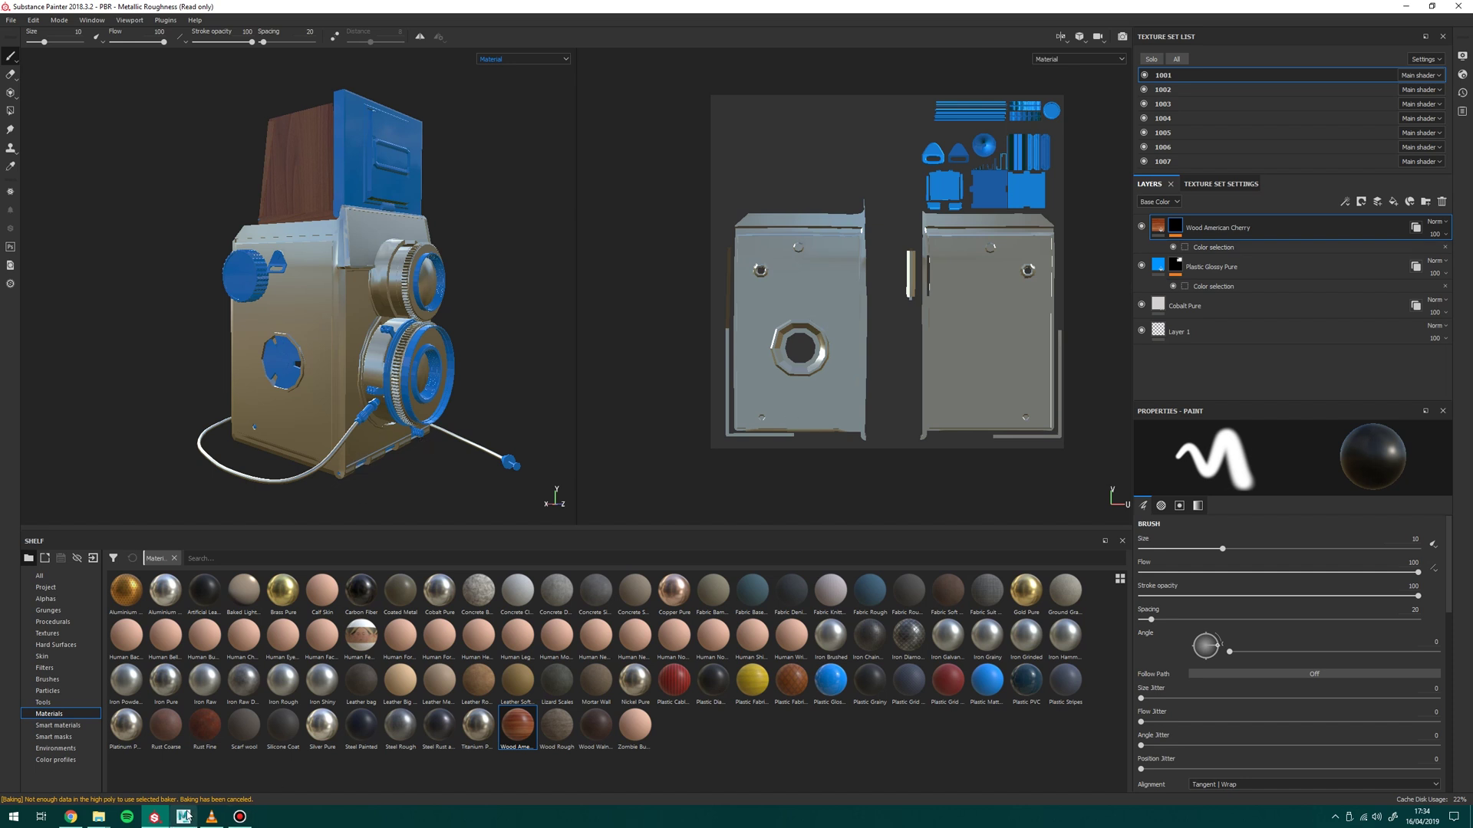
Switch to Maya to review the ID-coloured camera mesh, then return to Substance Painter and compare the masked materials on the model.
mouse_move(183, 816)
click(203, 772)
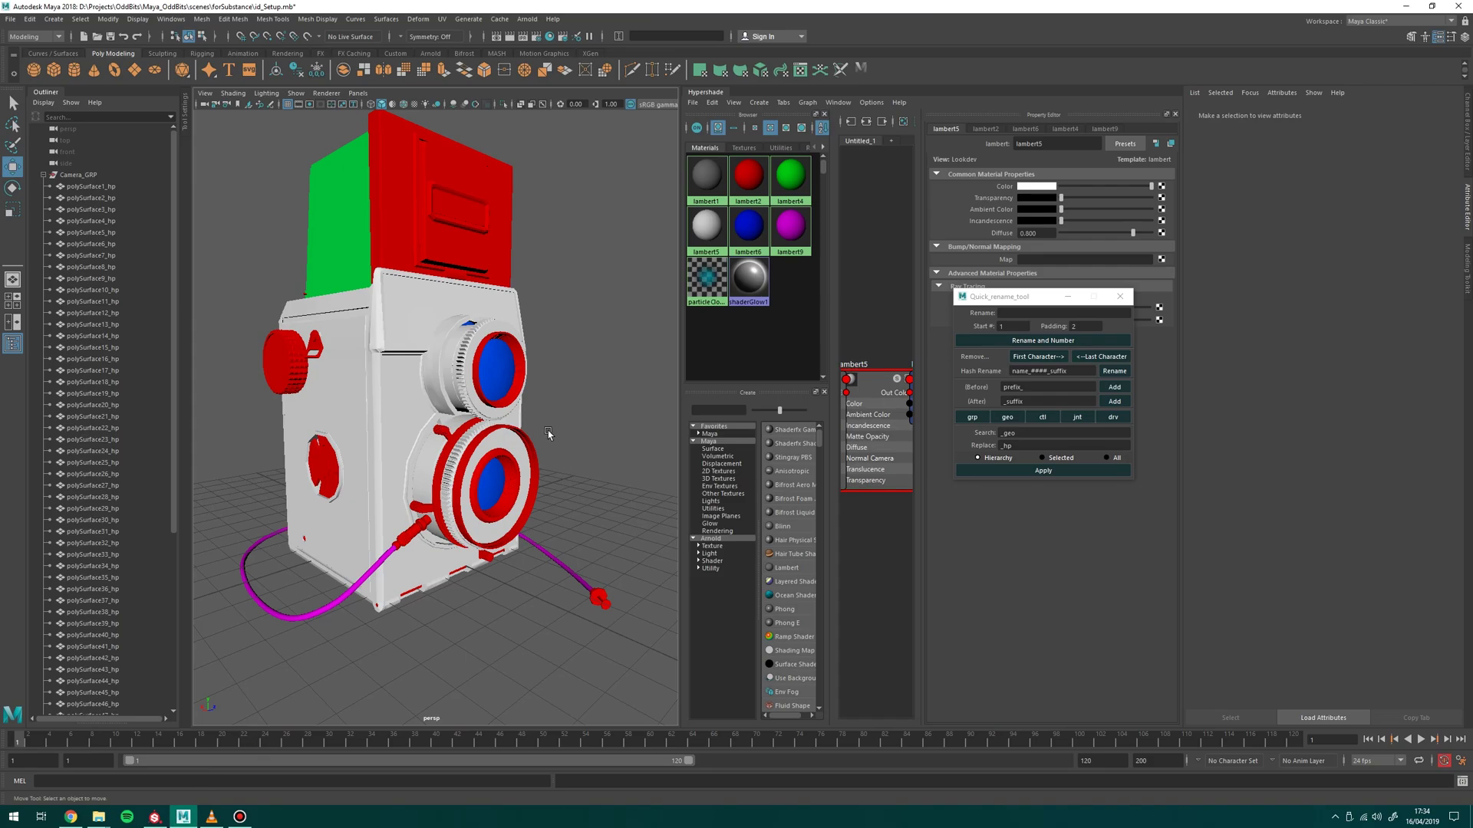
mouse_move(548, 431)
alt+mouse_down()
mouse_move(571, 438)
mouse_move(526, 451)
mouse_move(574, 452)
mouse_move(571, 435)
alt+mouse_up()
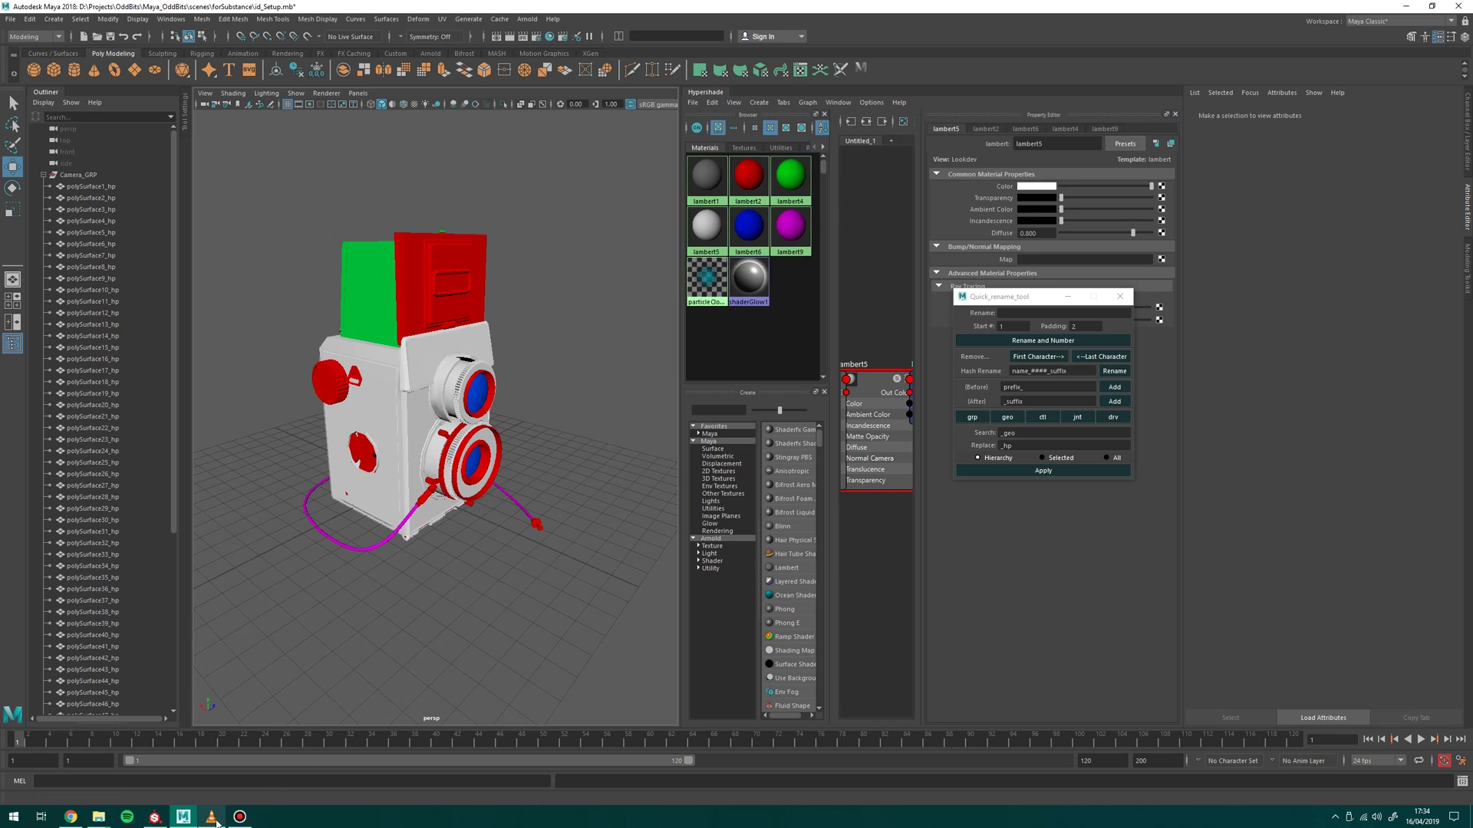
click(155, 817)
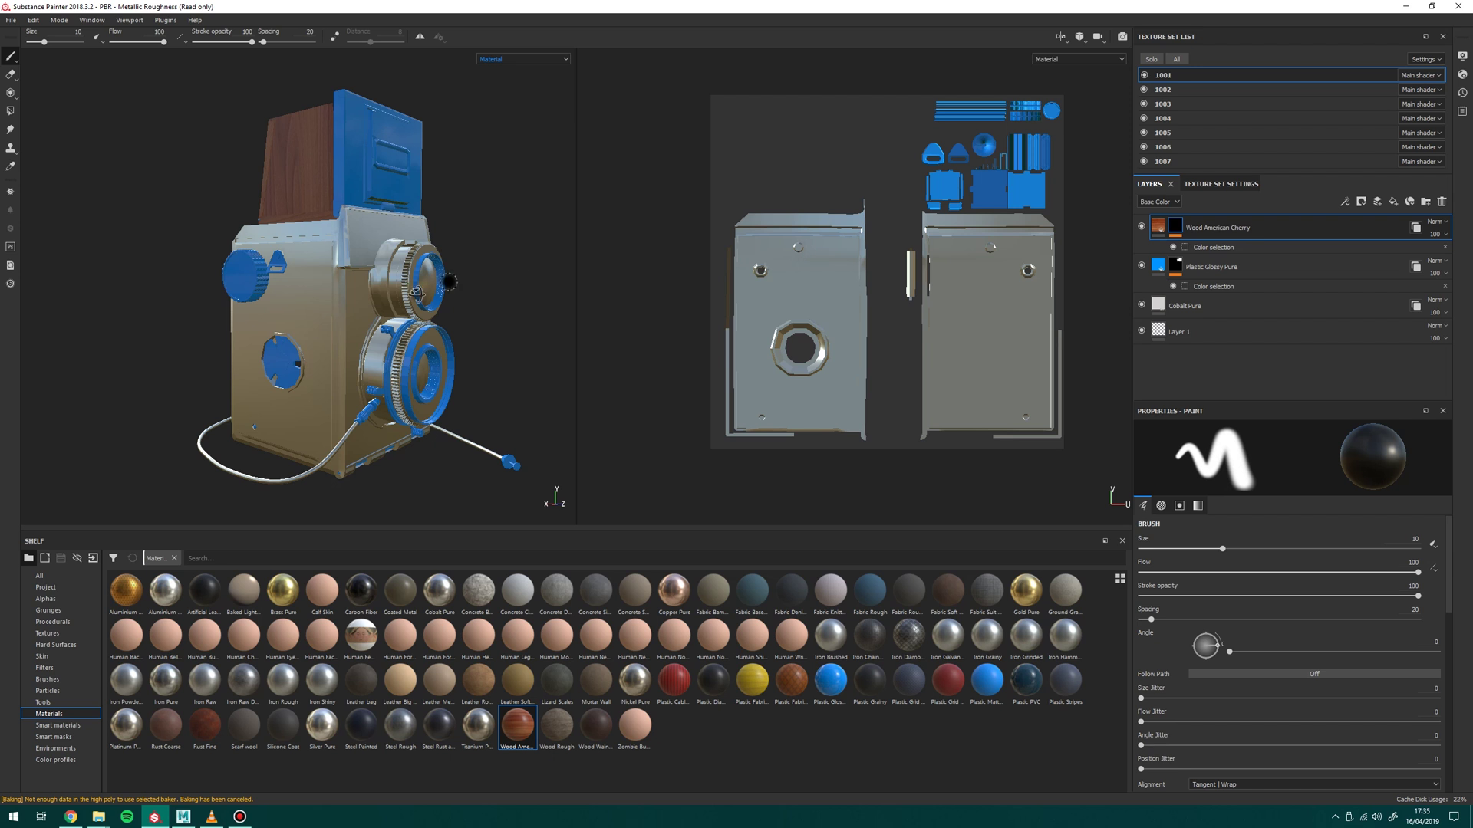
alt+drag(345, 307, 283, 303)
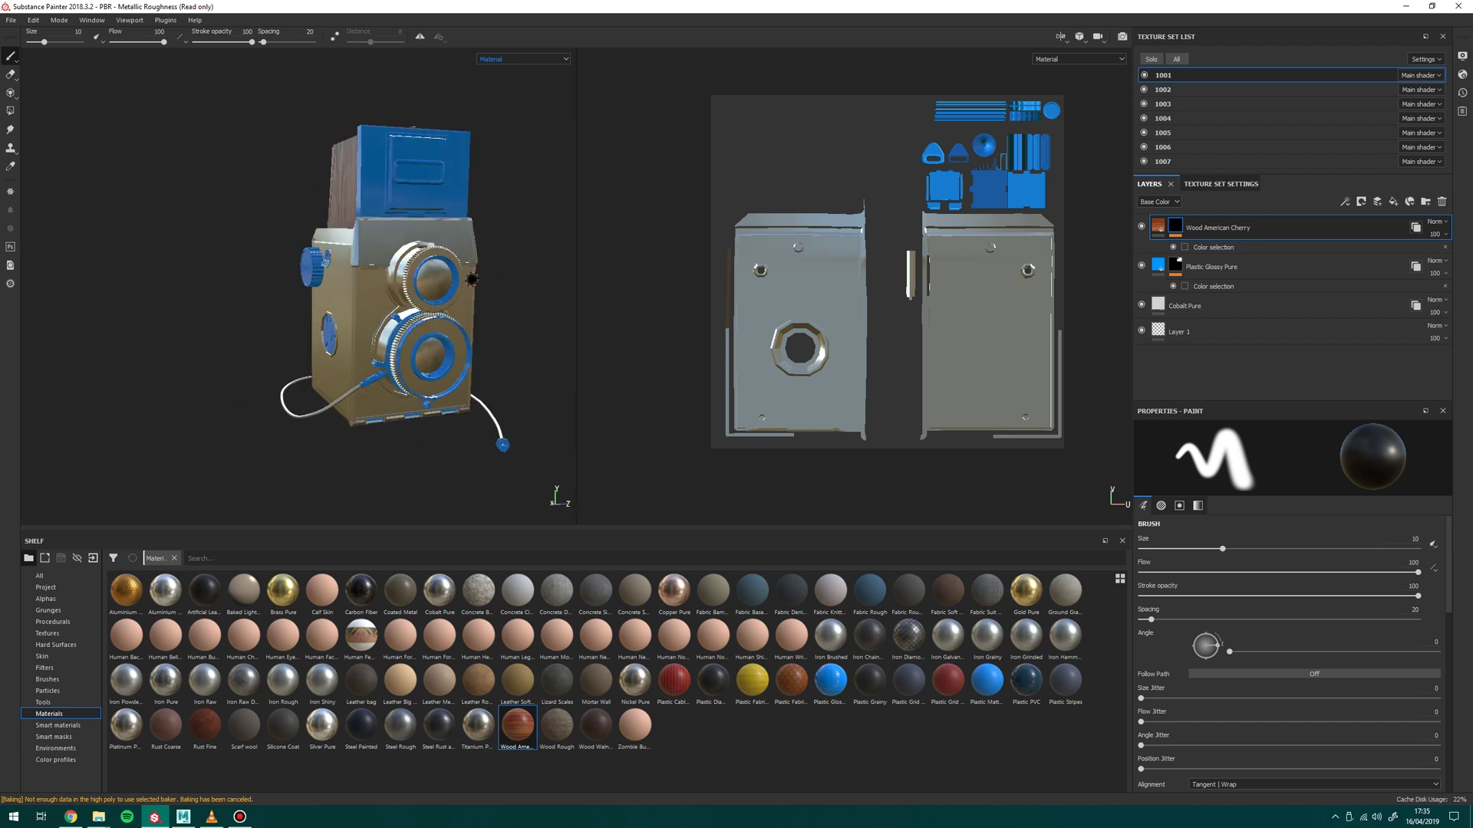